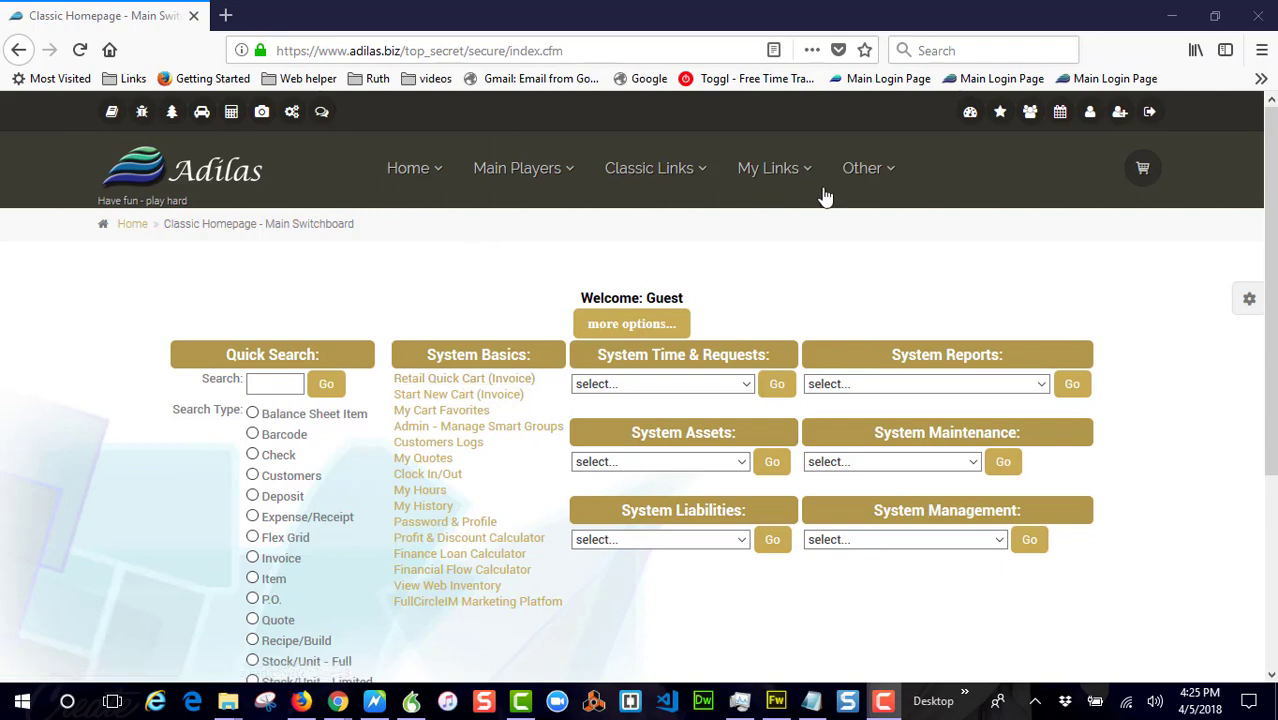
# - Open the e-commerce settings page and go to its E-commerce Options section
pyautogui.click(862, 175)
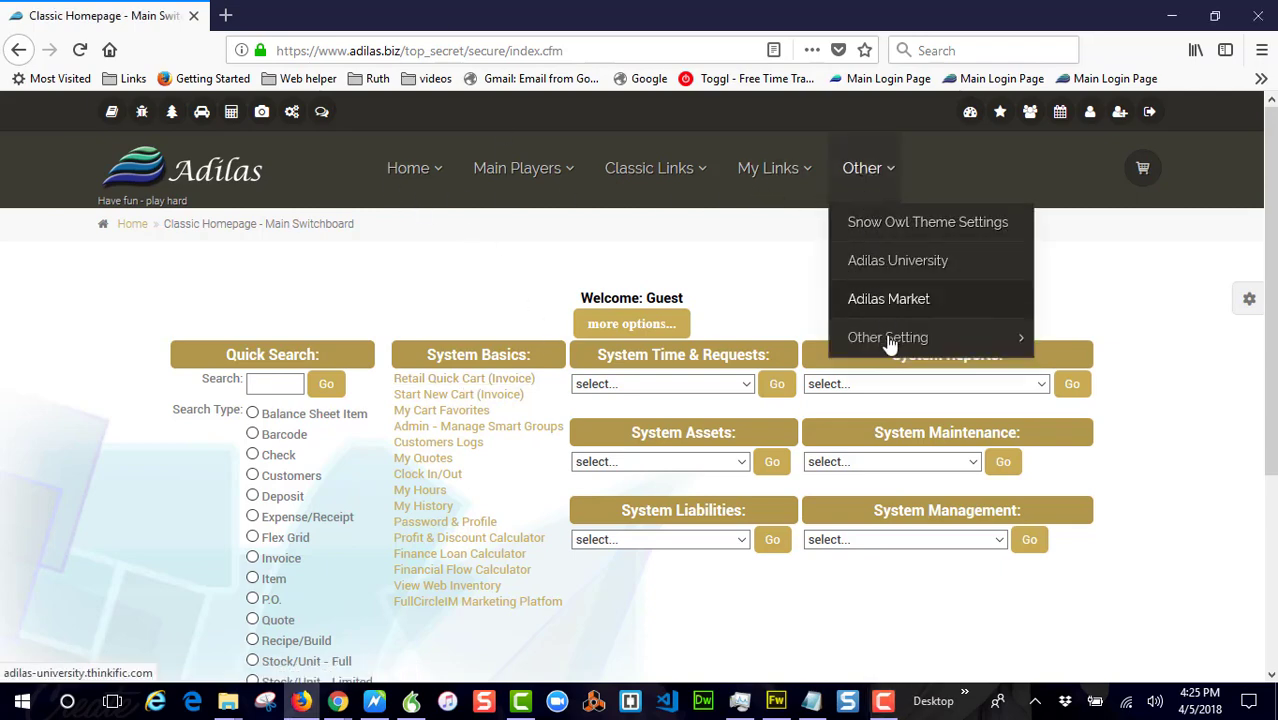
pyautogui.moveTo(887, 342)
pyautogui.click(700, 387)
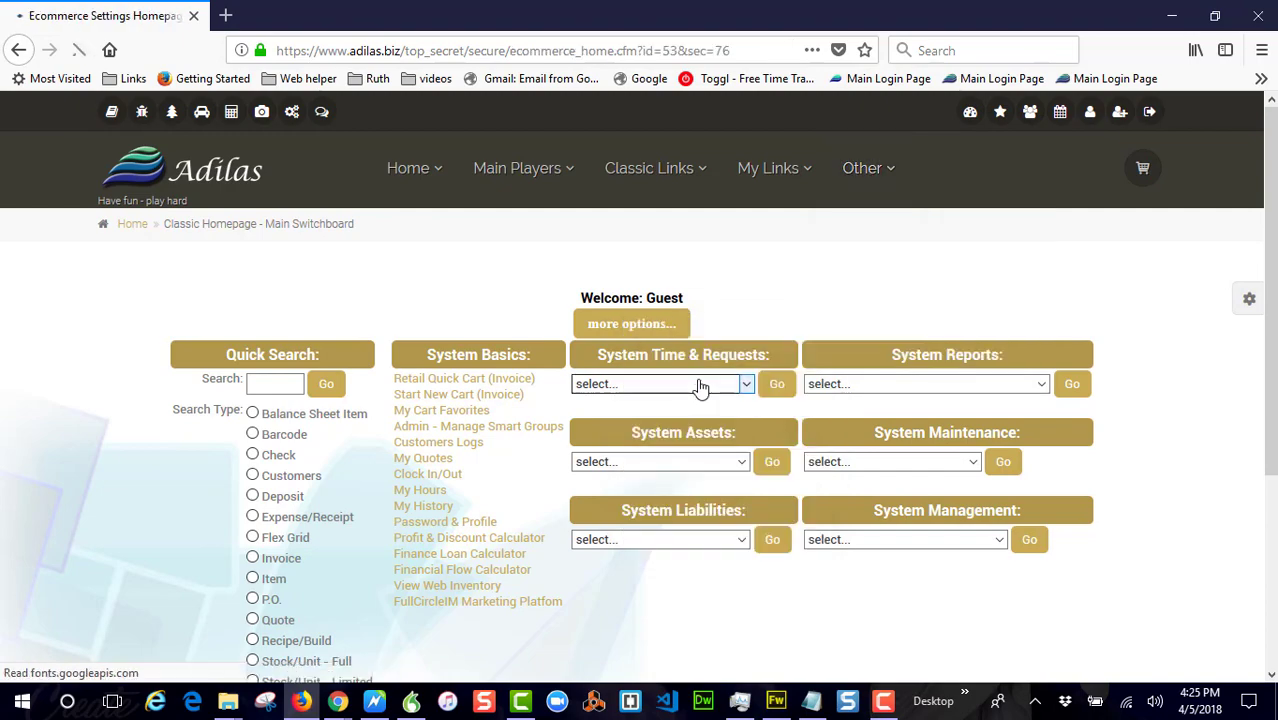
pyautogui.scroll(-3, 716, 384)
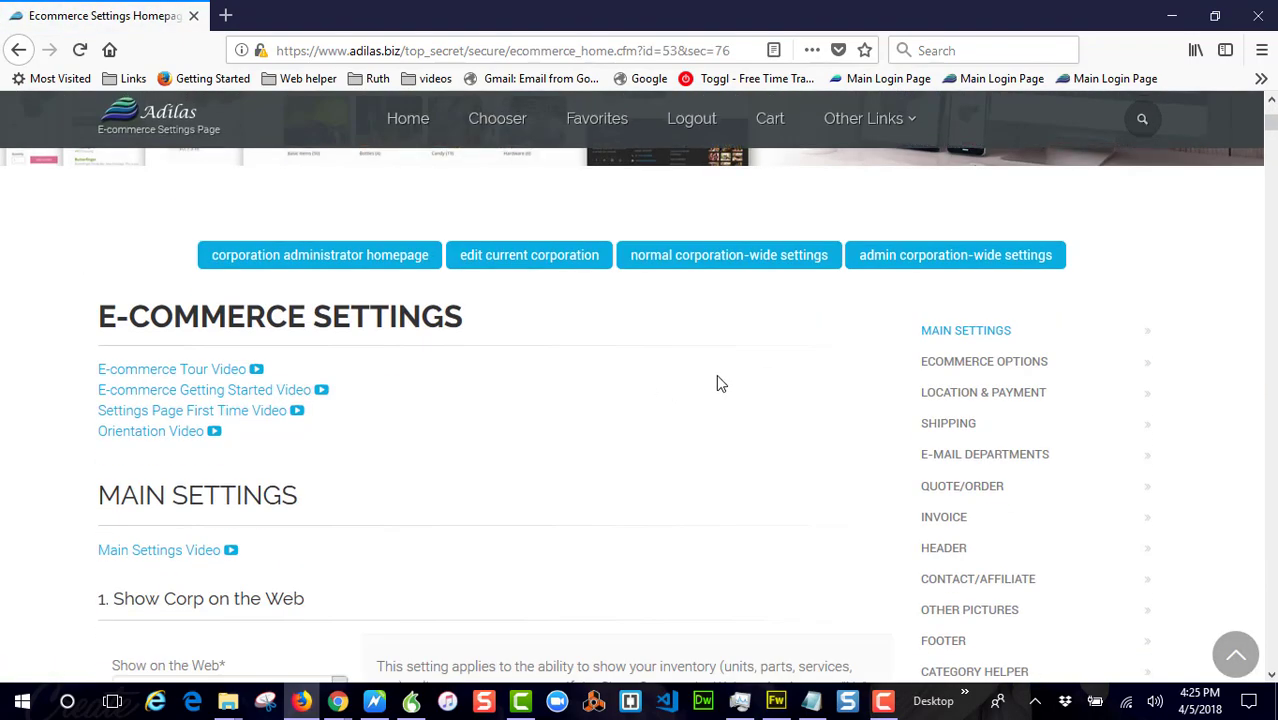
pyautogui.click(955, 366)
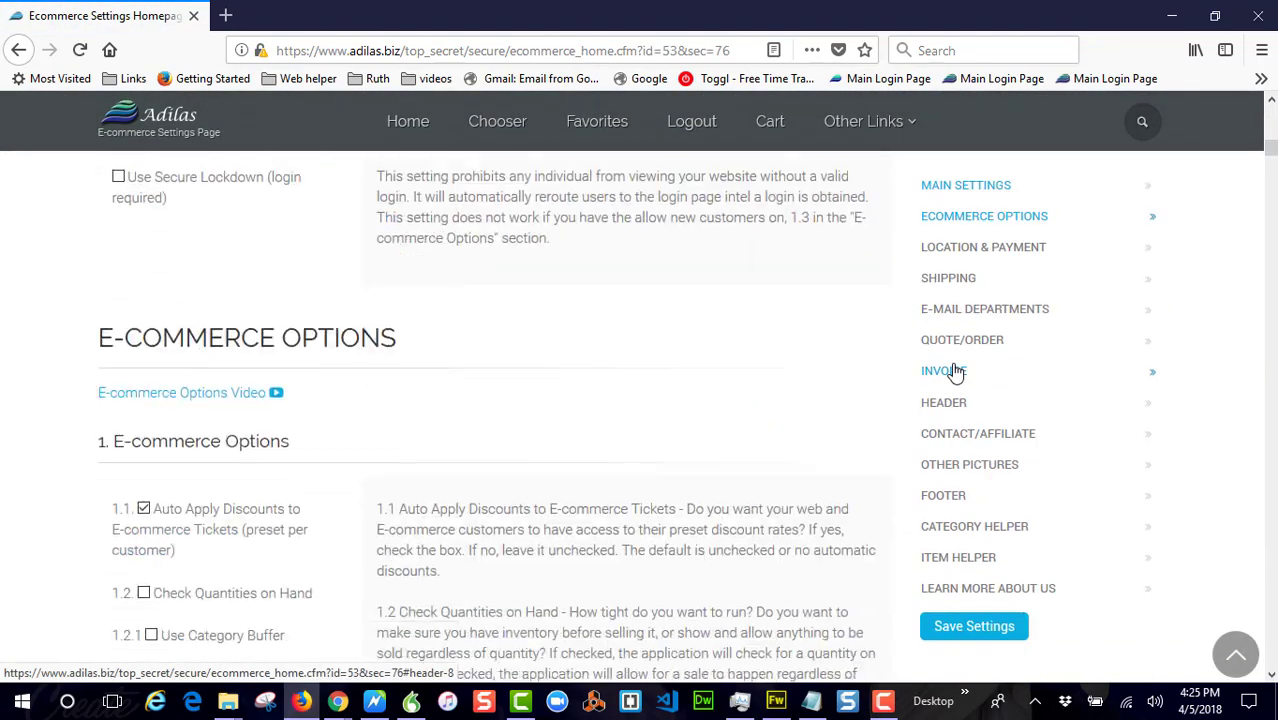
# - Review the available choices of setting 1.21, How To Present/Sell Inventory, without changing it
pyautogui.scroll(-10, 357, 343)
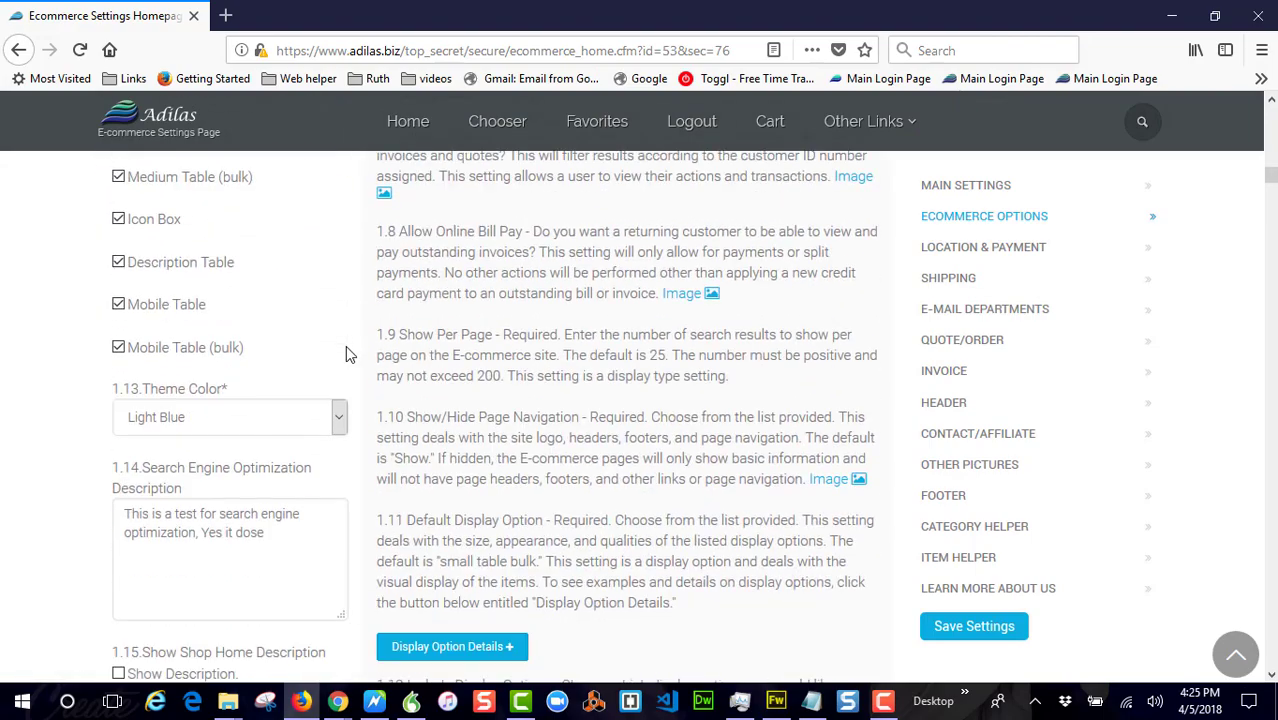
pyautogui.scroll(-4, 345, 352)
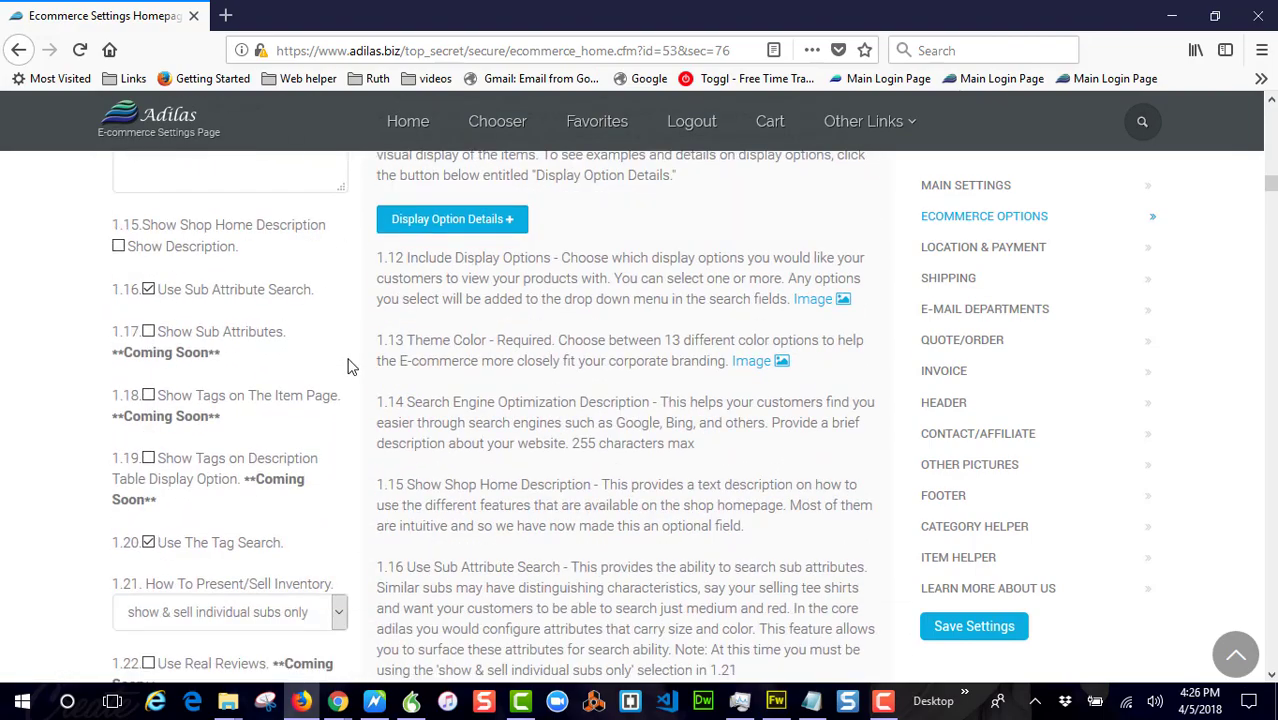
pyautogui.scroll(-3, 350, 345)
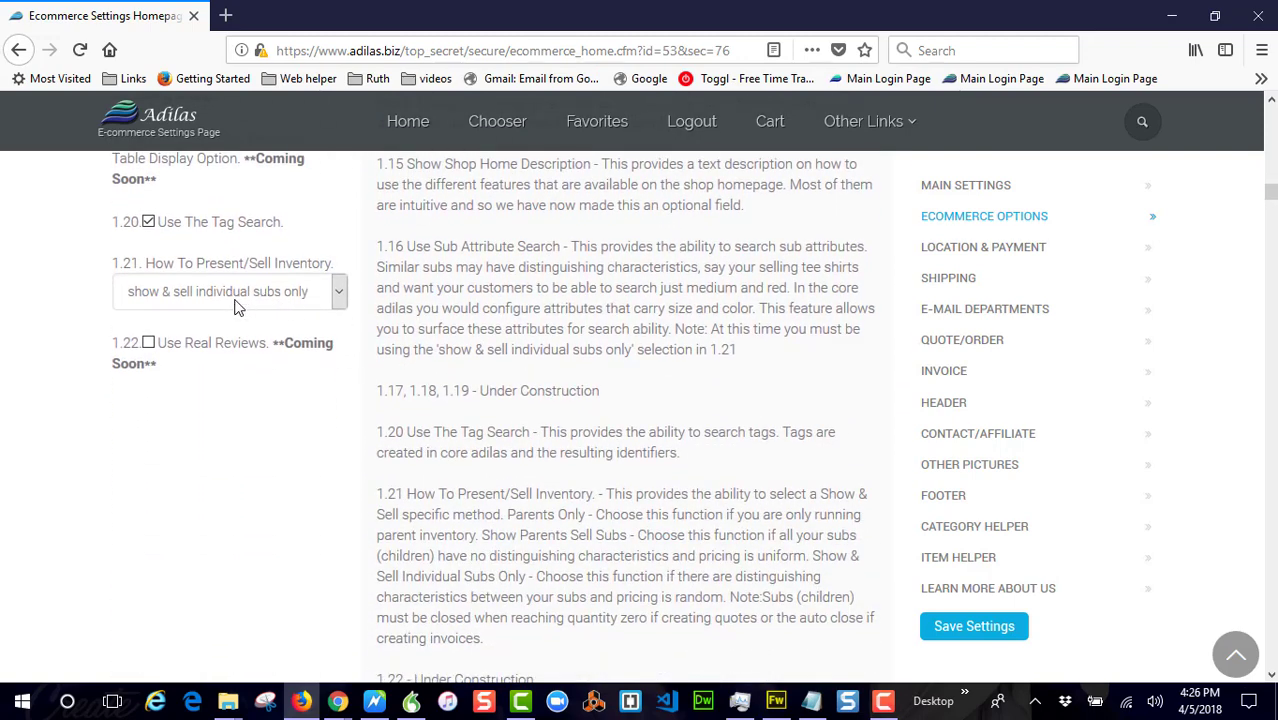
pyautogui.click(230, 292)
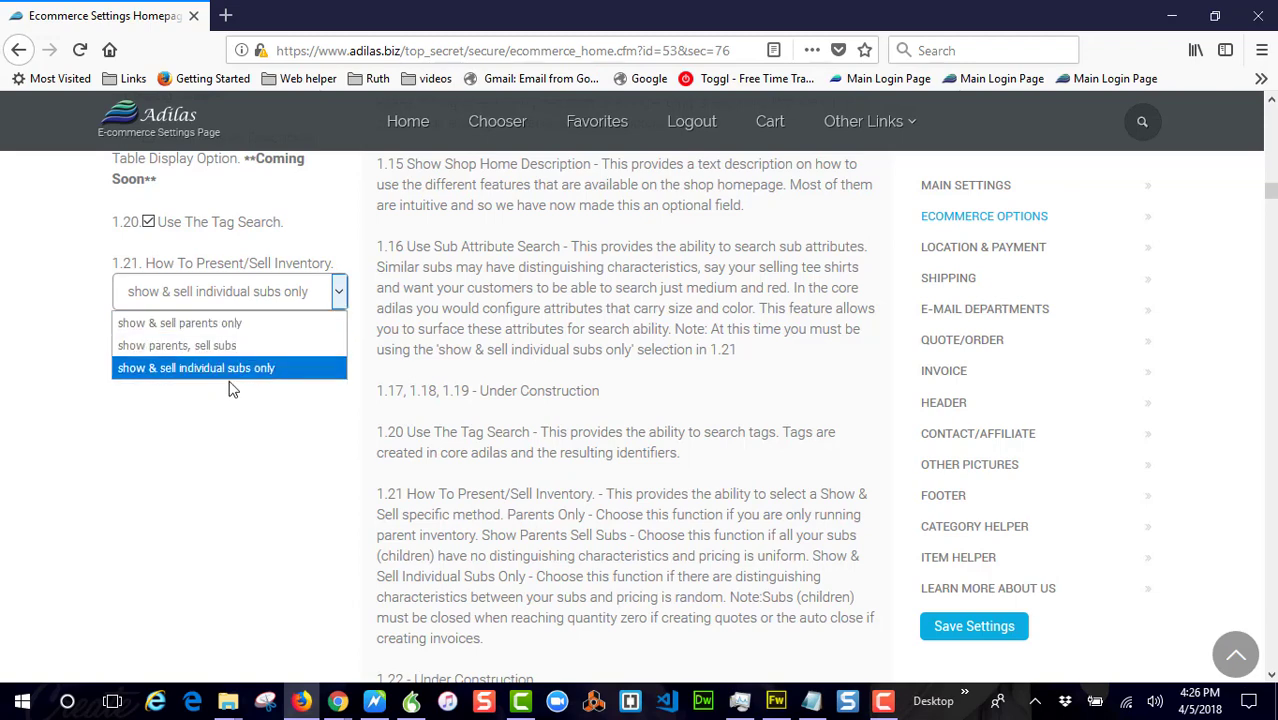
pyautogui.click(302, 404)
# - Open the Adilas homepage in a new browser tab and go from there to the customers' web inventory
pyautogui.rightClick(175, 130)
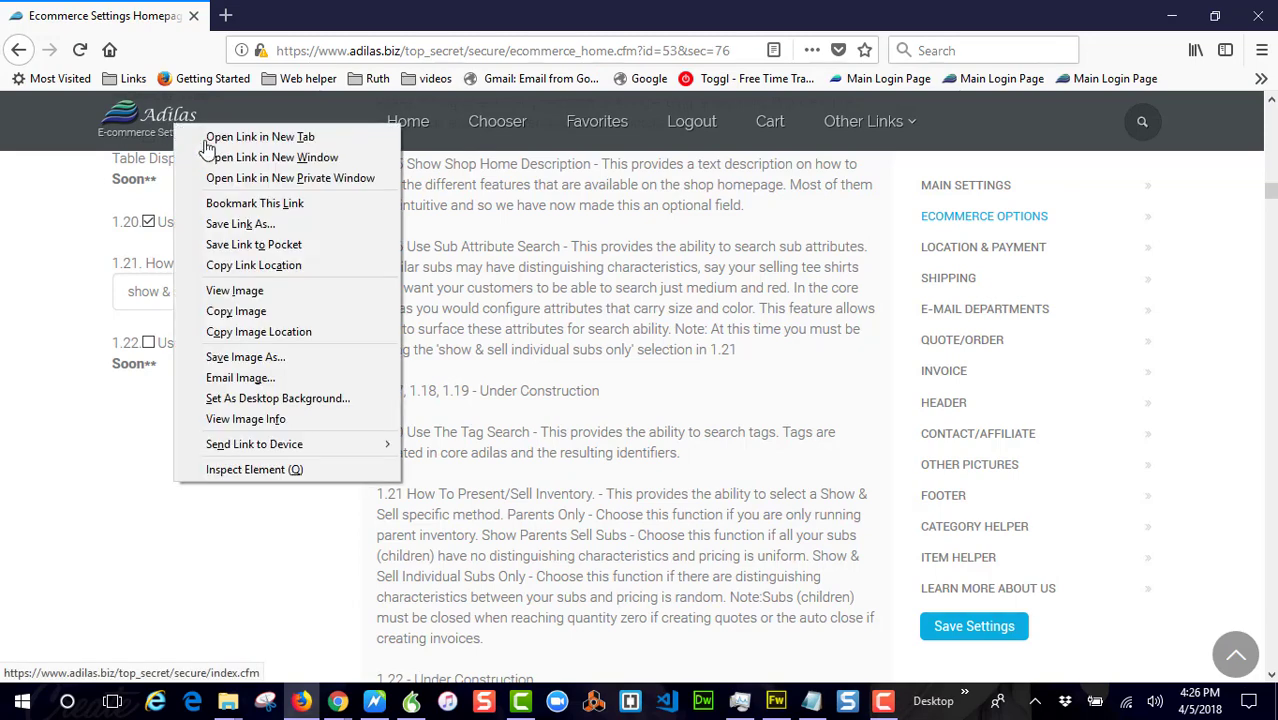
pyautogui.click(242, 140)
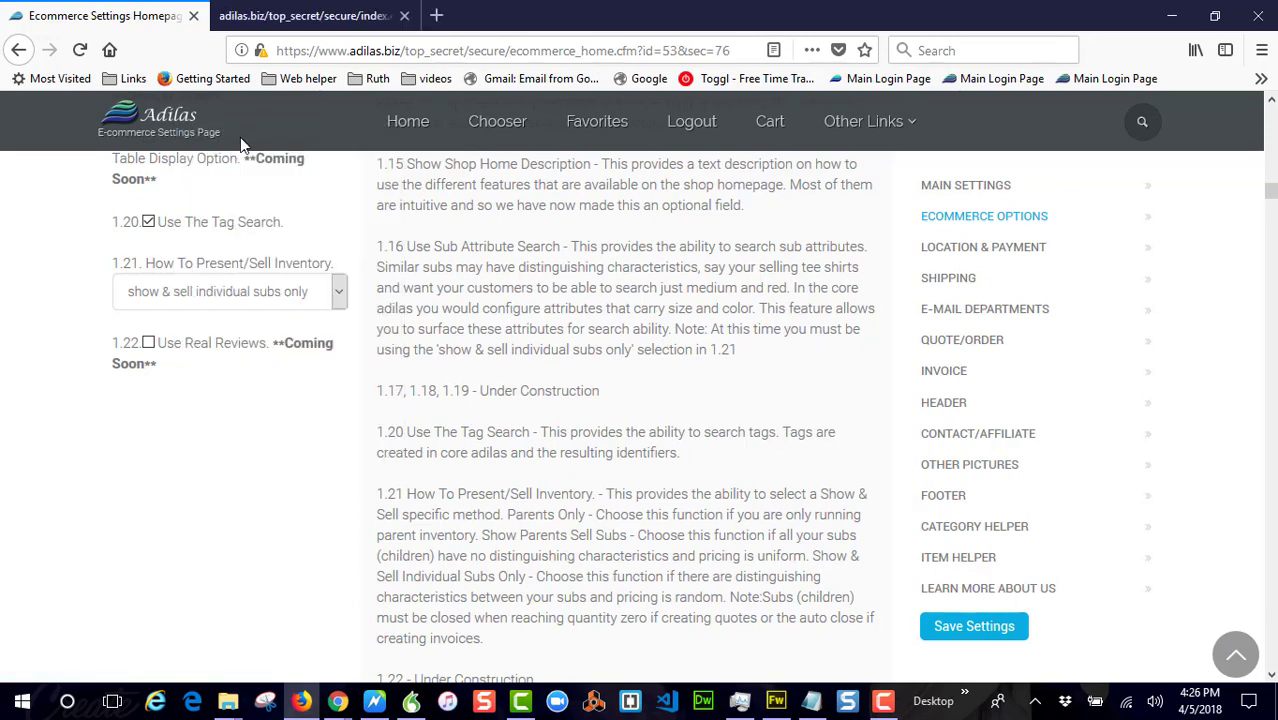
pyautogui.click(316, 22)
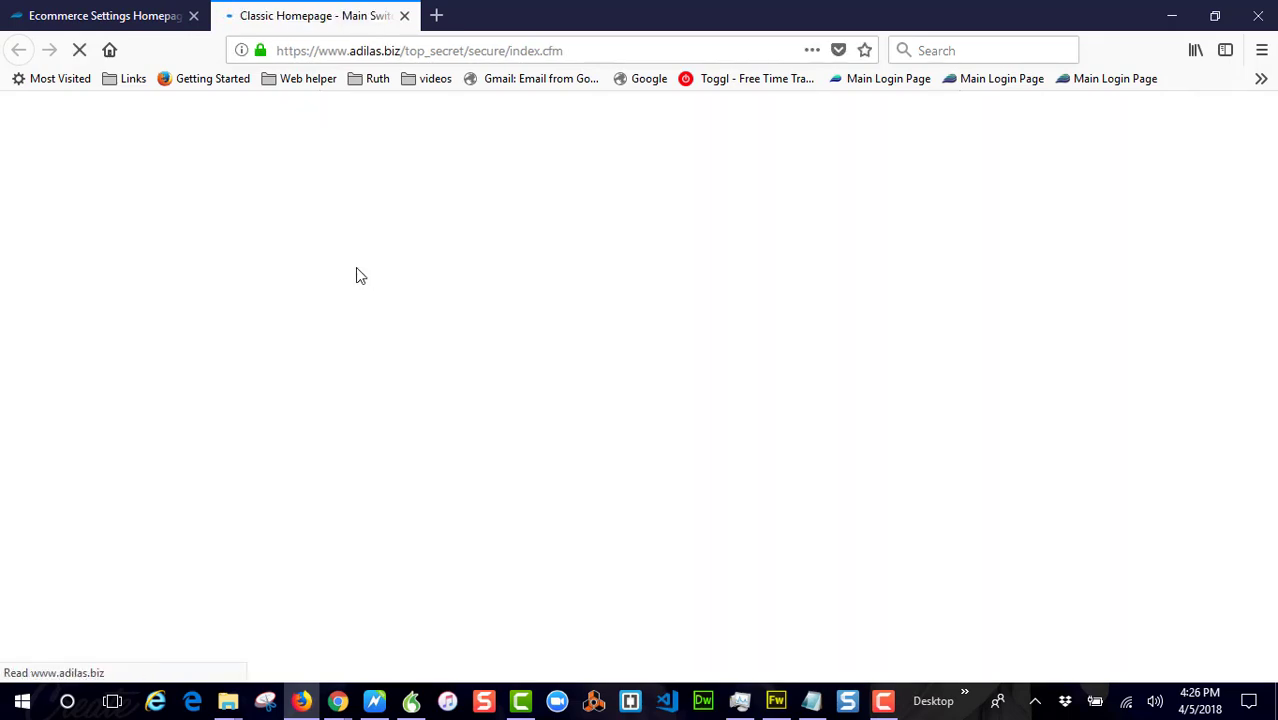
pyautogui.click(458, 588)
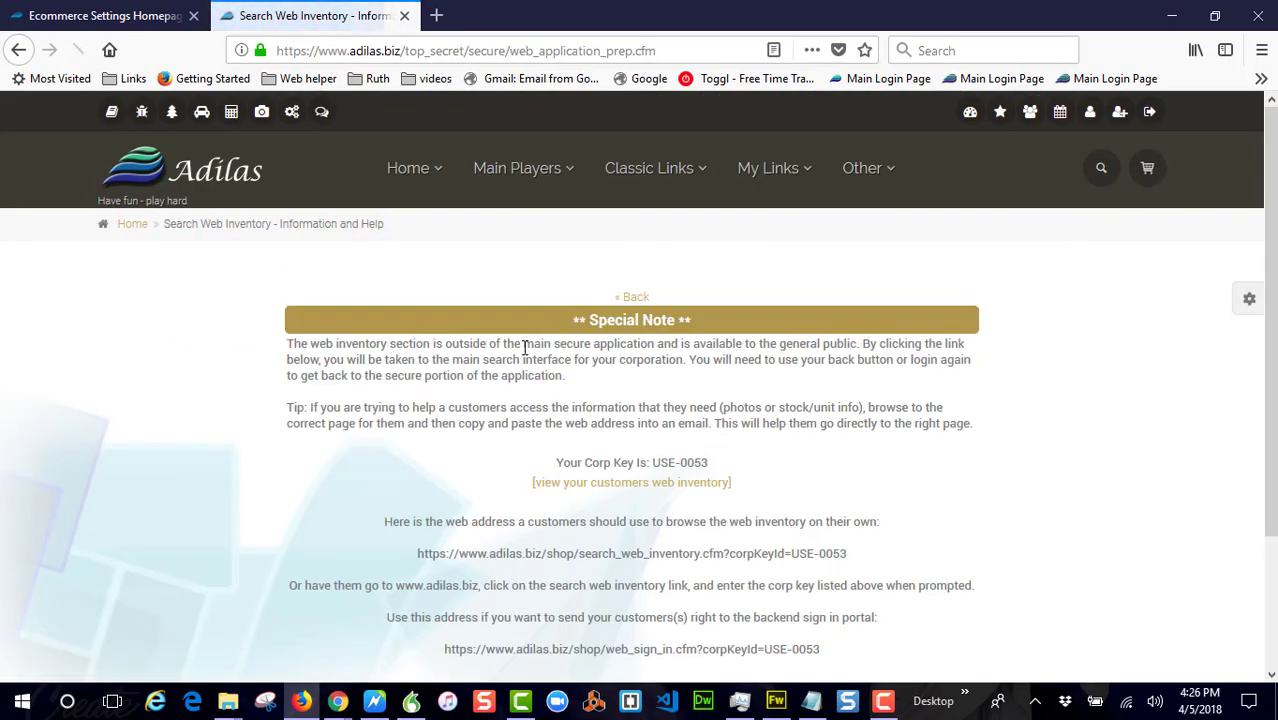
pyautogui.click(616, 486)
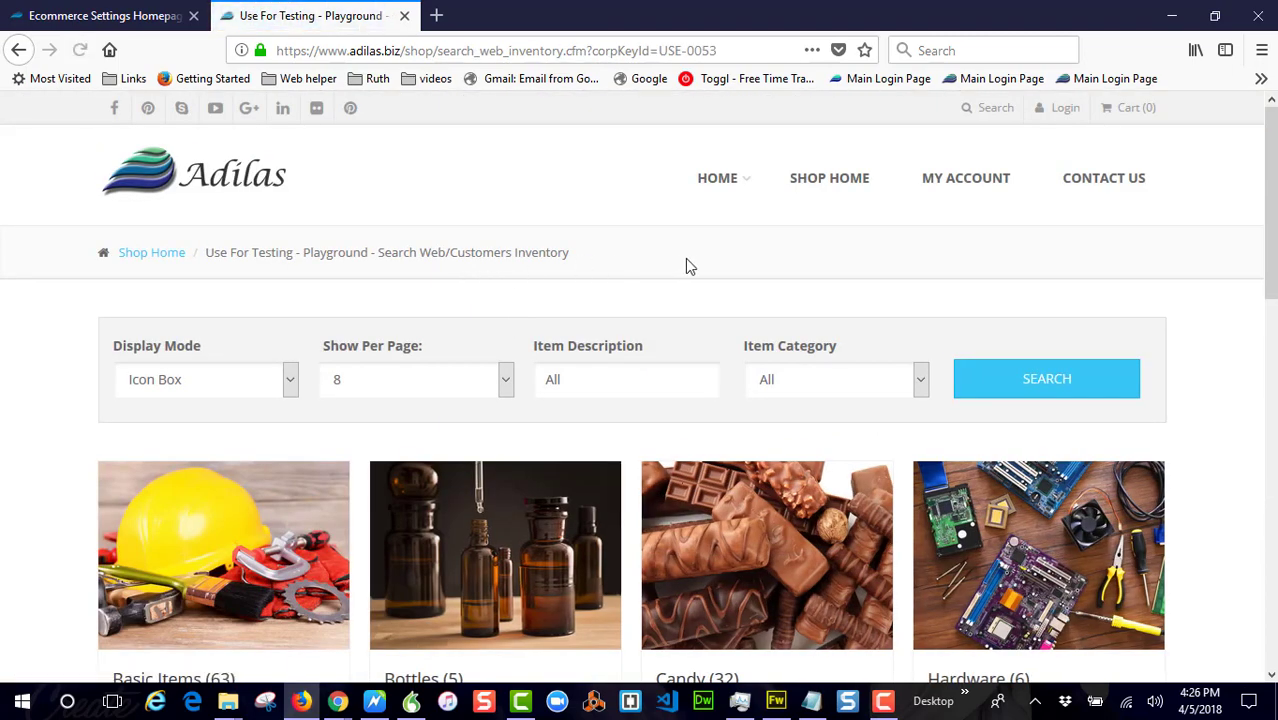
# - Open the item detail page of the Dell - Inspiron in the Laptops category
pyautogui.scroll(-1, 690, 260)
pyautogui.scroll(-3, 688, 258)
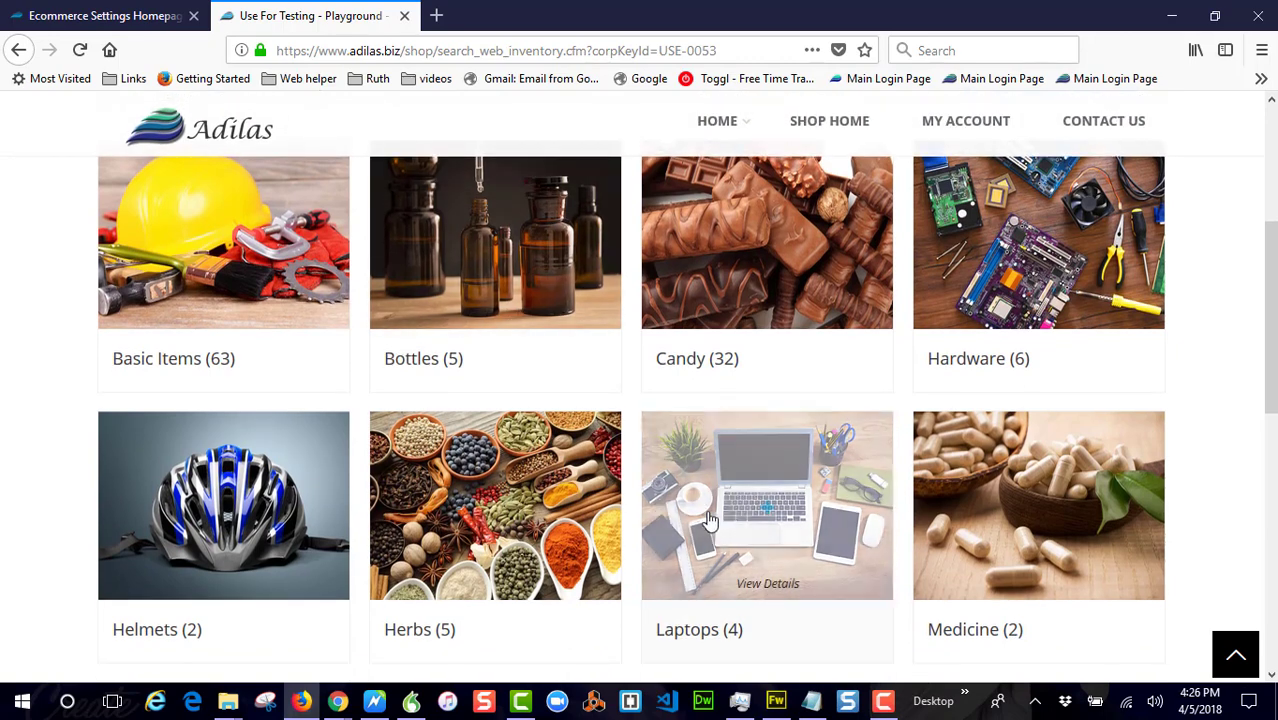
pyautogui.click(752, 498)
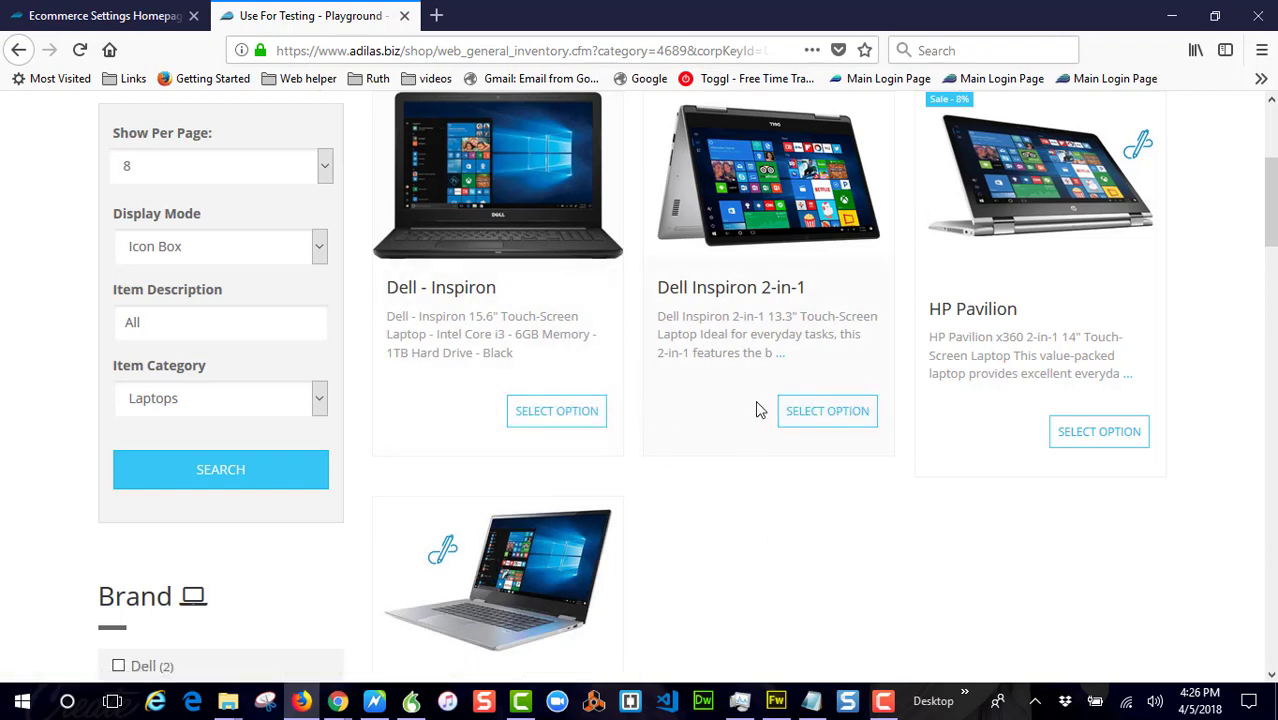
pyautogui.click(578, 420)
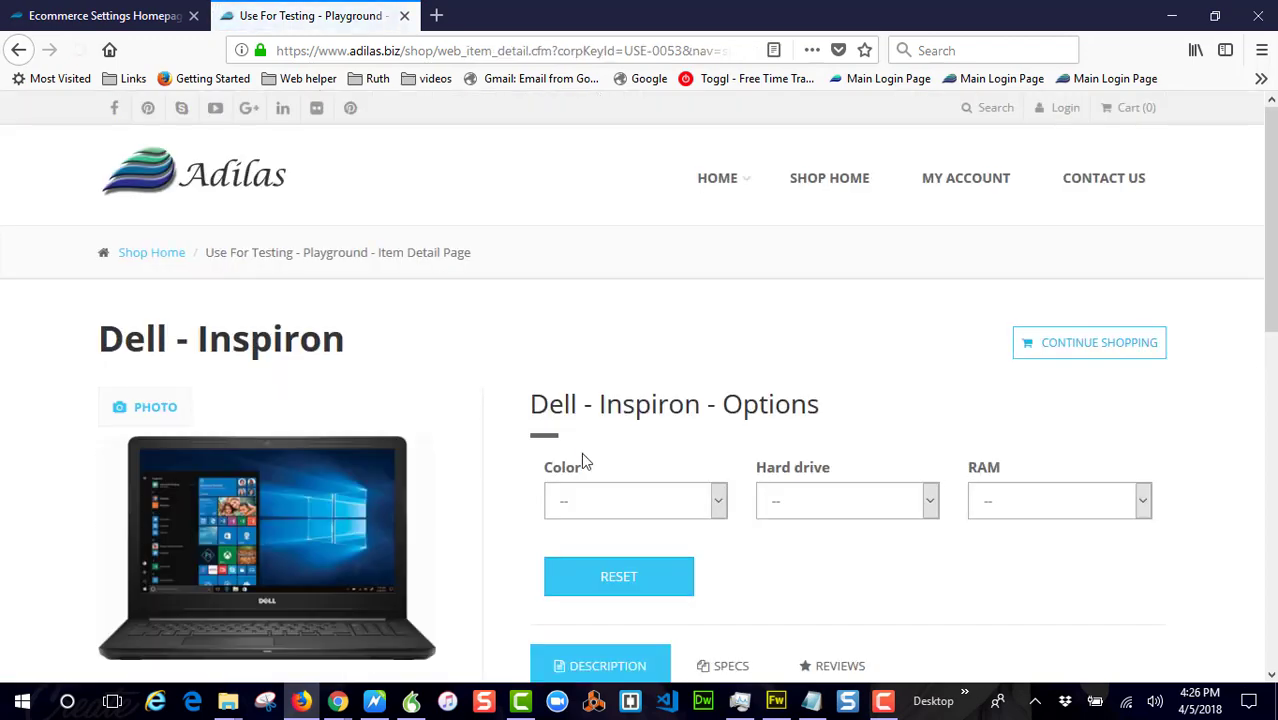
# - Choose Blue as the color of the Dell - Inspiron and view the resulting item details
pyautogui.click(618, 510)
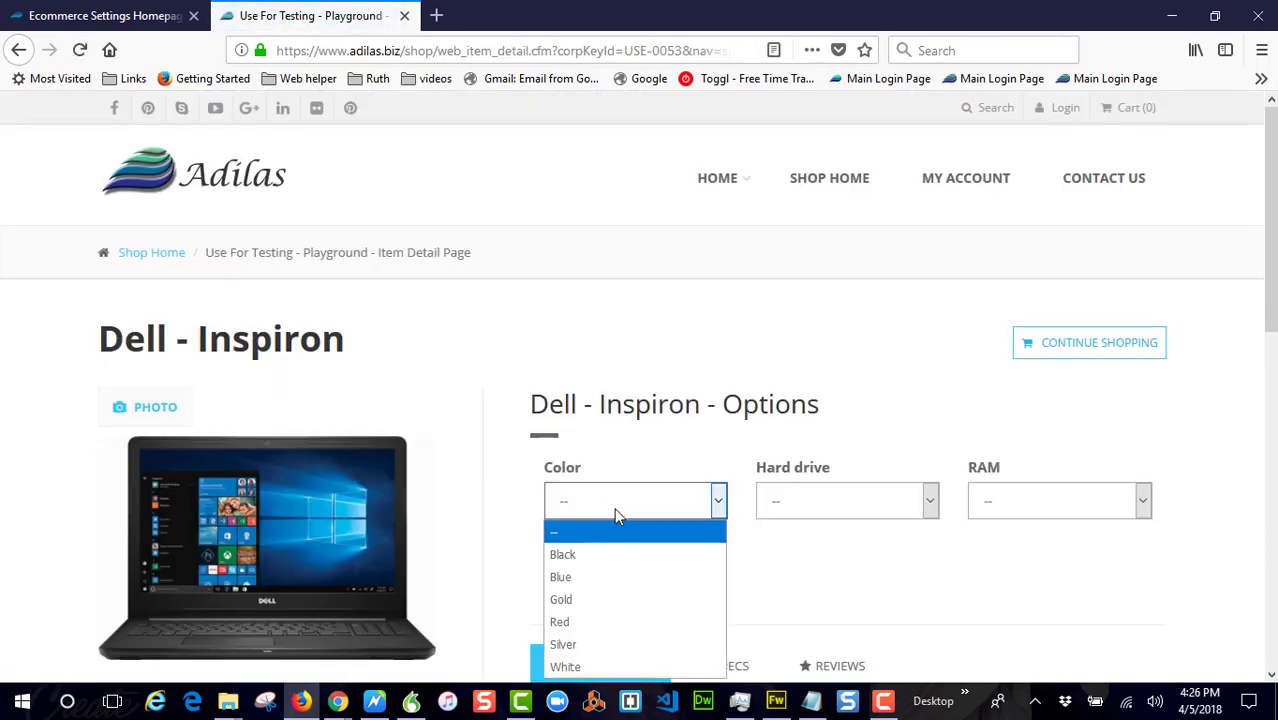
pyautogui.click(583, 576)
pyautogui.scroll(-2, 522, 493)
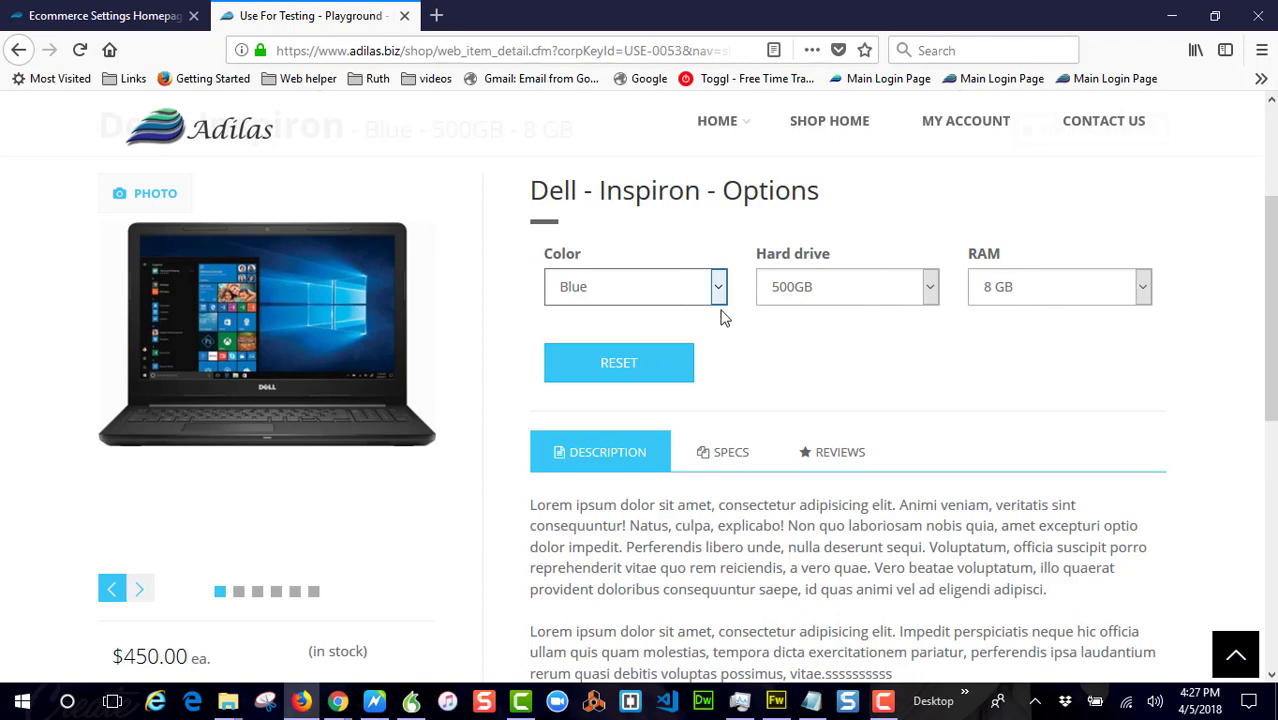
# - Return to the laptop list, open the Dell Inspiron 2-in-1 and check its color choices
pyautogui.hotkey('alt', 'Left')
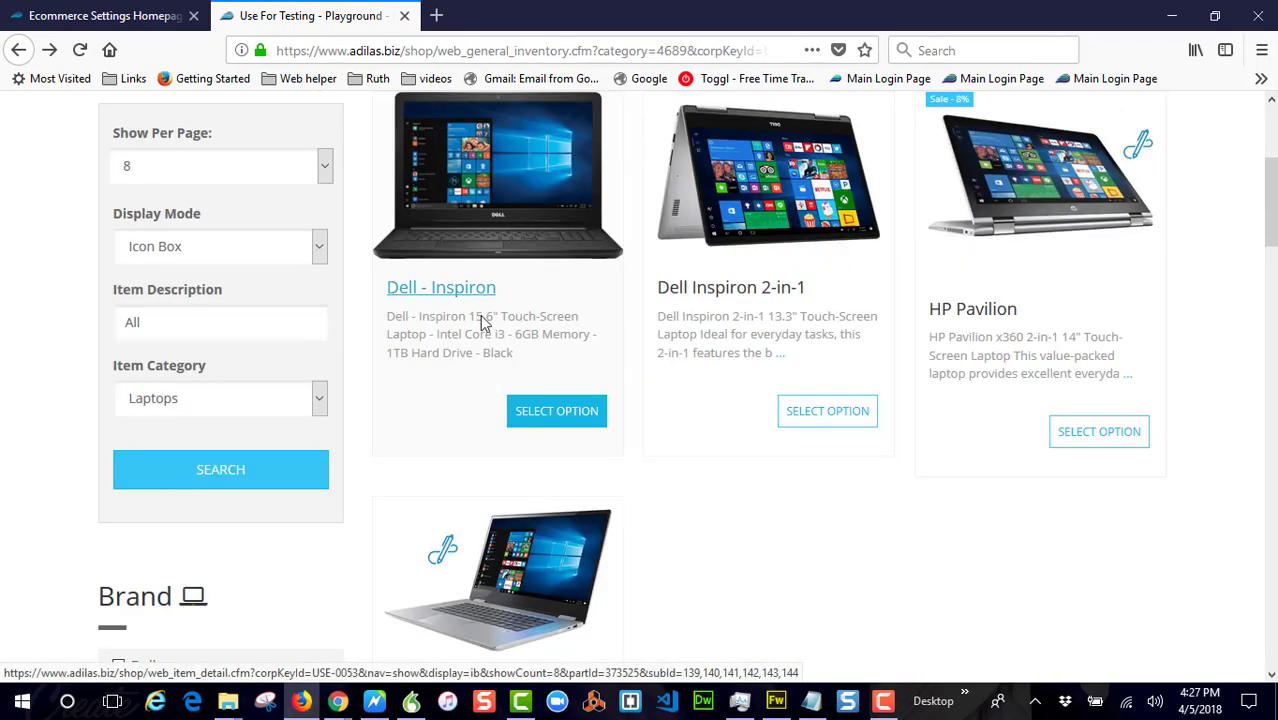
pyautogui.click(707, 291)
pyautogui.click(585, 497)
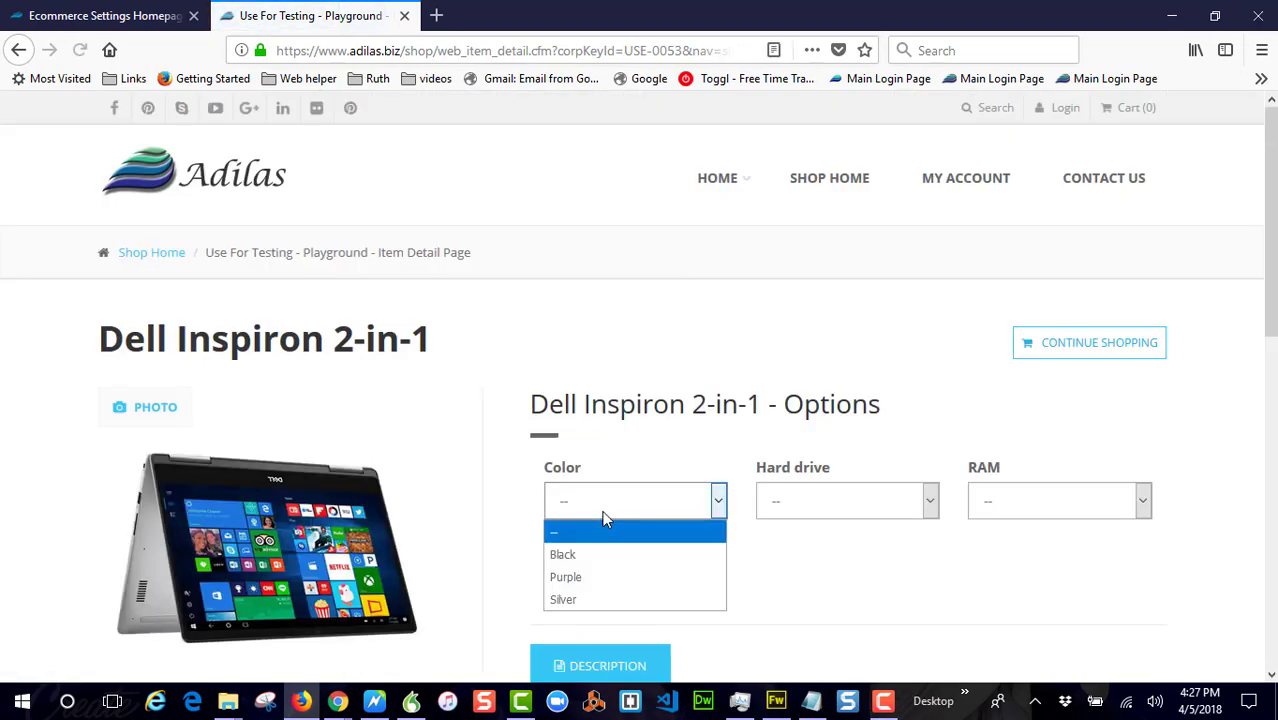
pyautogui.click(513, 491)
# - Go back to the laptop list, open the HP Pavilion and look at its color choices
pyautogui.hotkey('alt', 'Left')
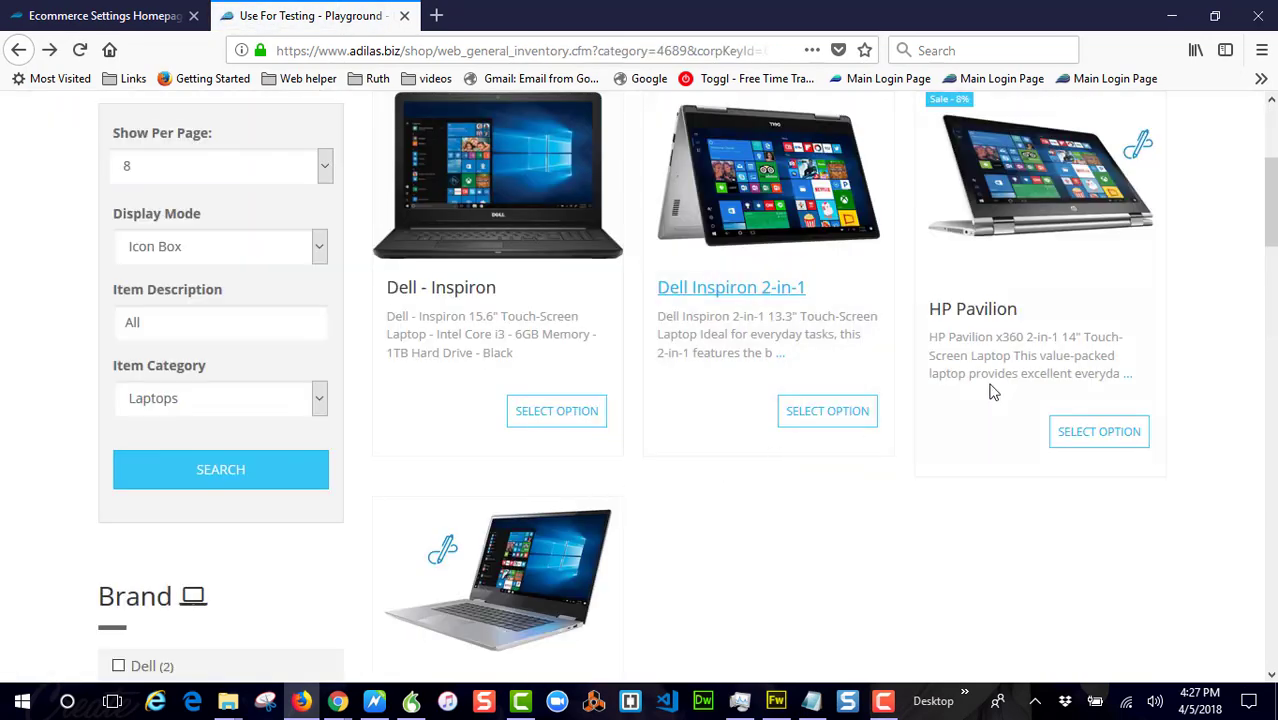
pyautogui.click(1090, 440)
pyautogui.click(620, 500)
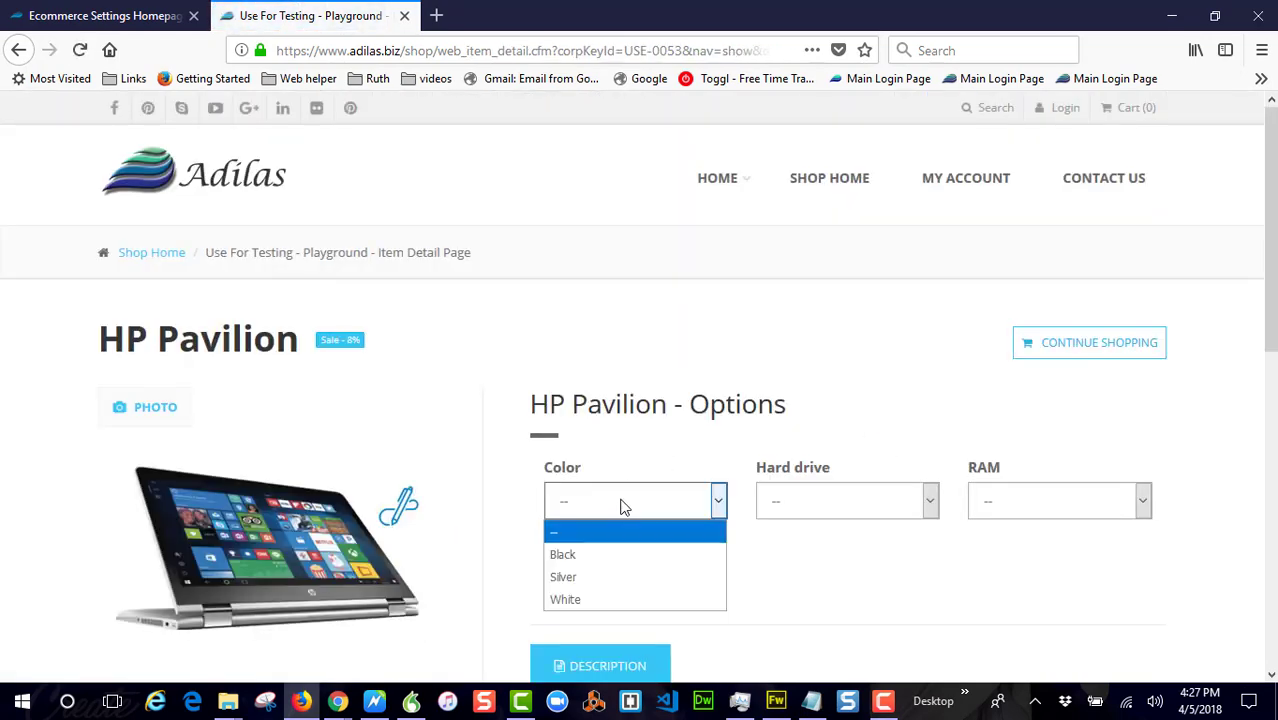
pyautogui.click(617, 500)
# - Open the Lenovo Yoga 720 2-in-1 from the laptop list and choose Silver with a 500GB hard drive
pyautogui.hotkey('alt', 'Left')
pyautogui.click(440, 545)
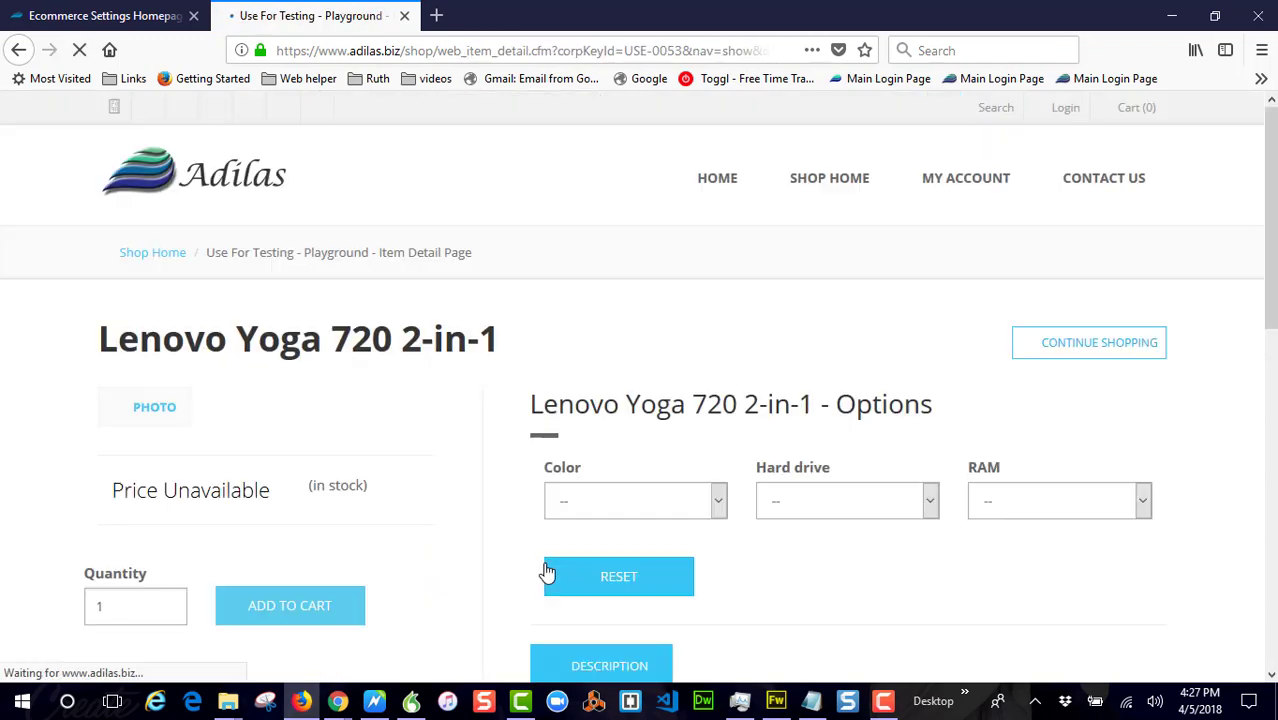
pyautogui.click(620, 505)
pyautogui.click(583, 550)
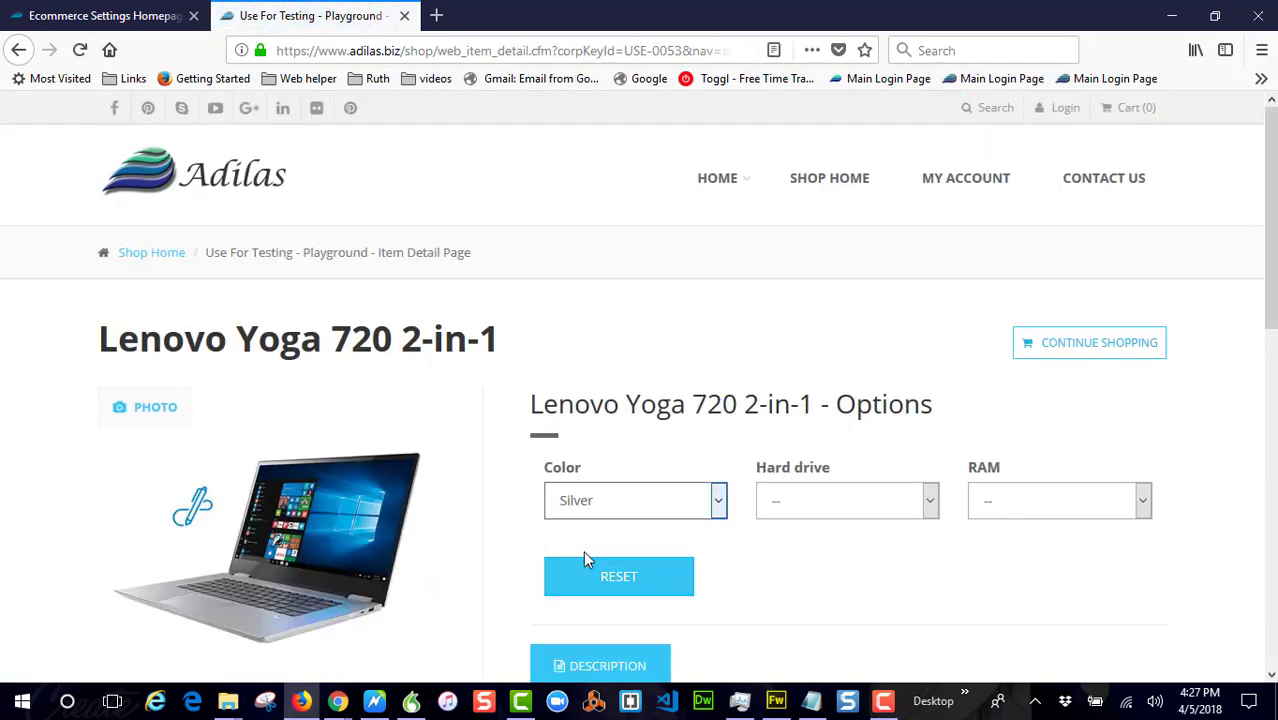
pyautogui.scroll(-2, 828, 550)
pyautogui.click(844, 286)
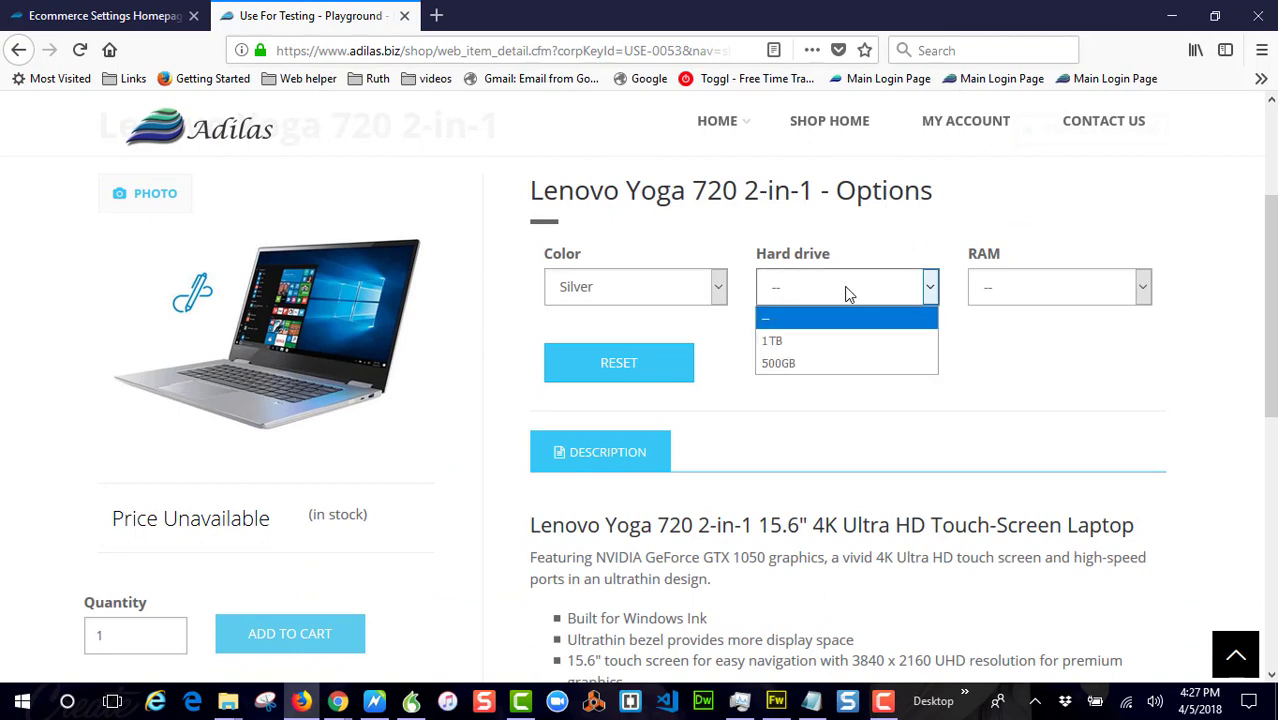
pyautogui.click(781, 364)
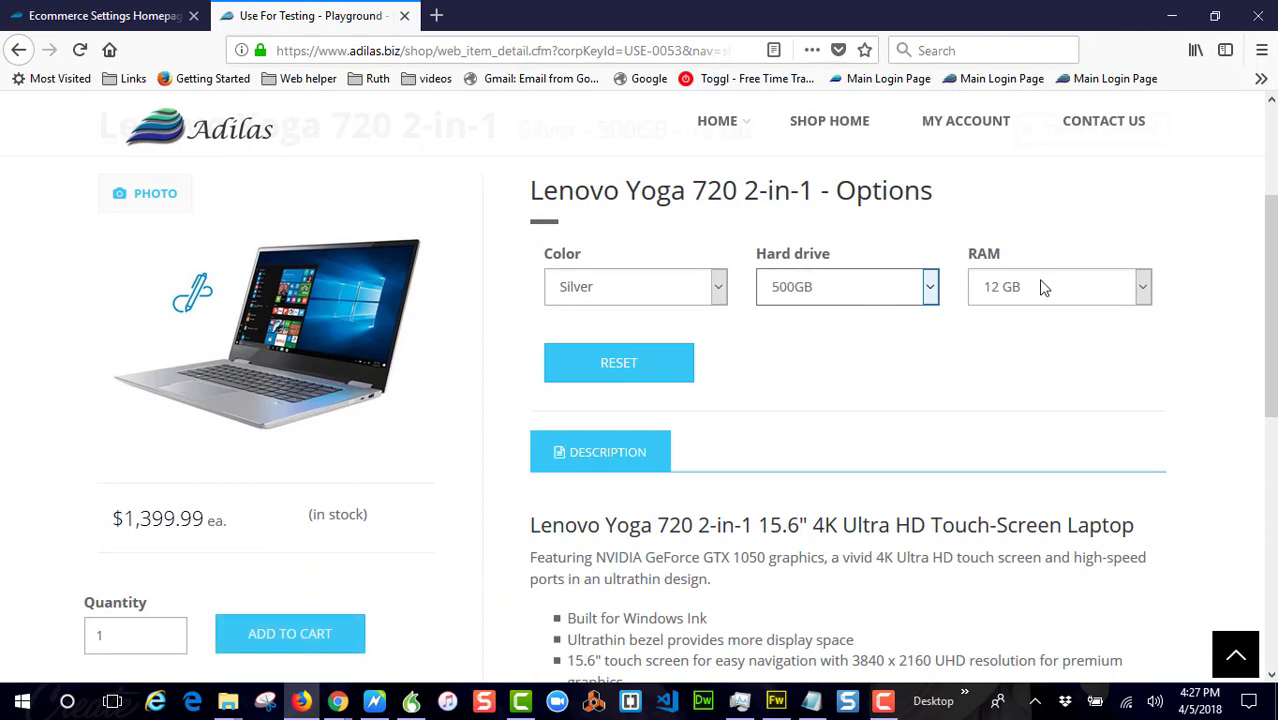
# - Reset the Lenovo Yoga options and select Silver, a 1TB hard drive and 32 GB of RAM
pyautogui.click(633, 369)
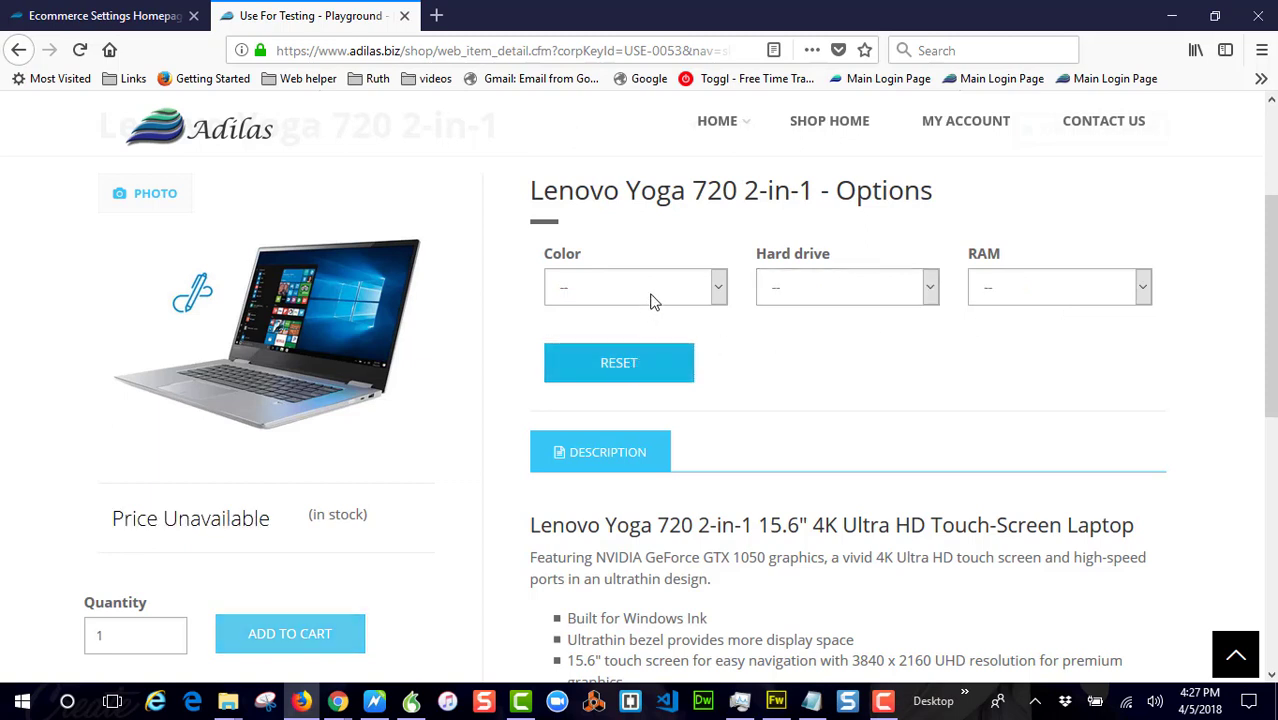
pyautogui.click(653, 292)
pyautogui.click(614, 341)
pyautogui.click(787, 290)
pyautogui.click(785, 340)
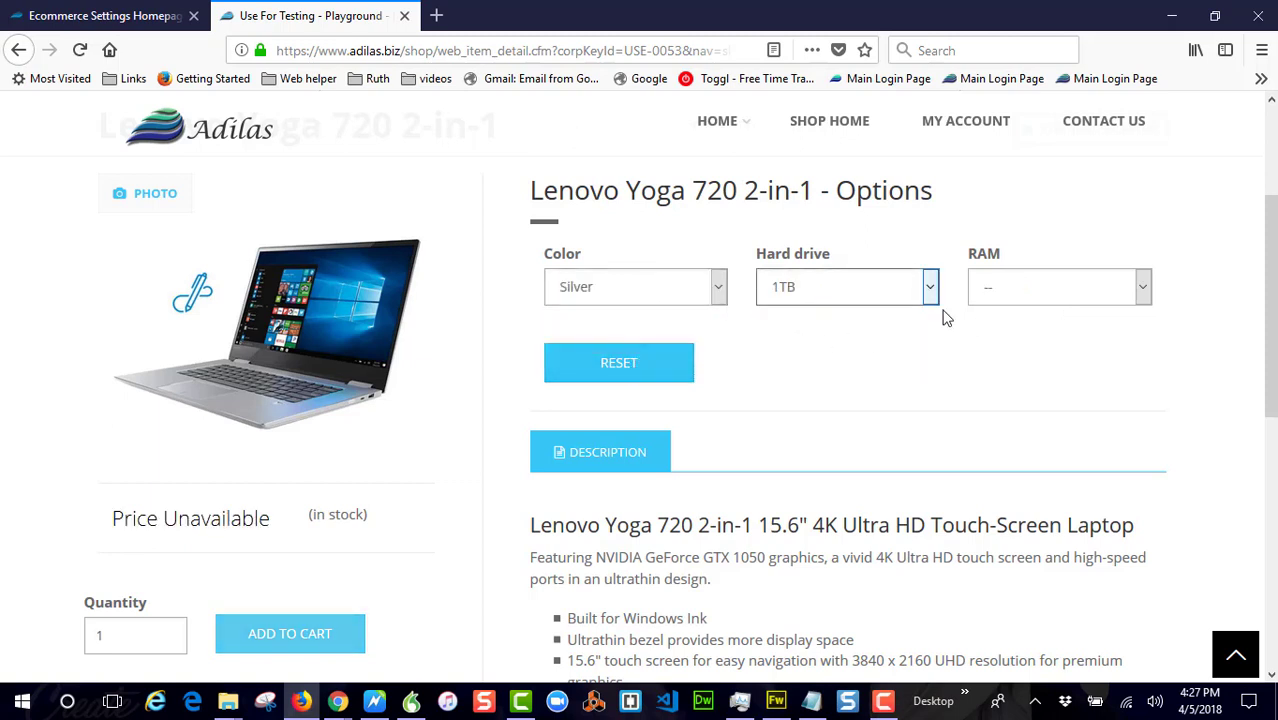
pyautogui.click(1028, 295)
pyautogui.click(1012, 341)
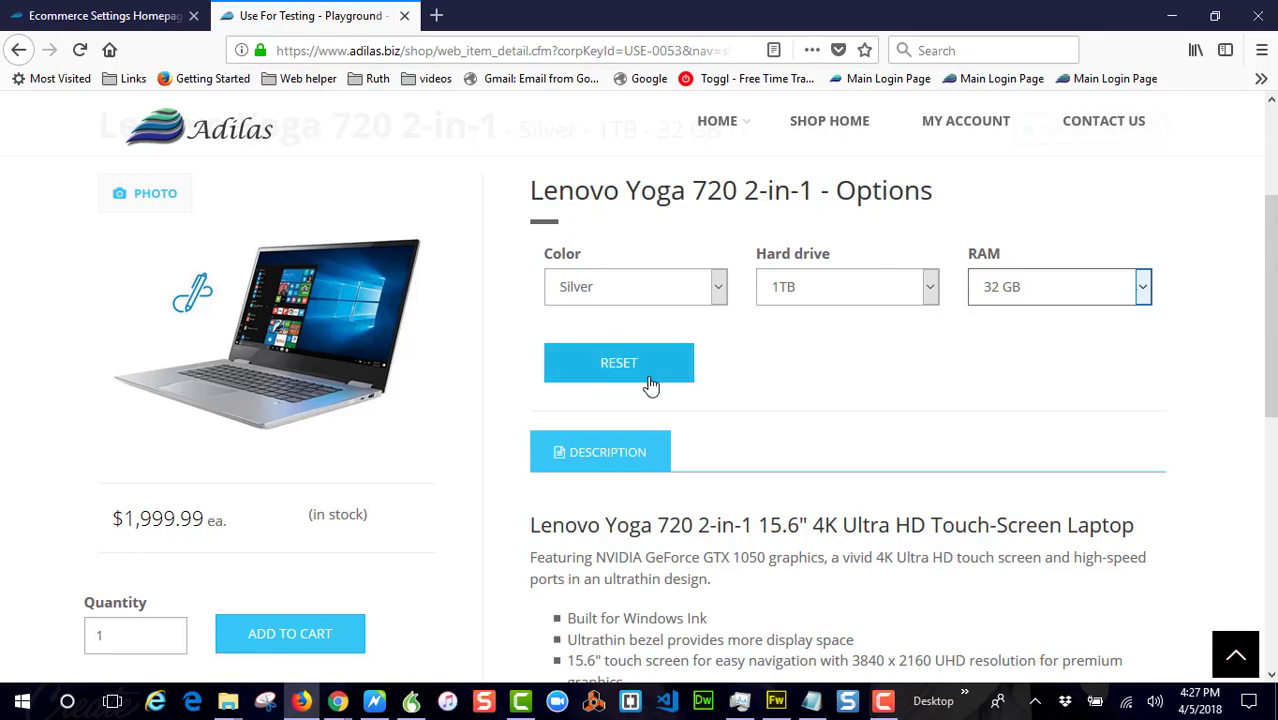
# - Clear the Lenovo Yoga options and configure it as Silver with a 1TB hard drive and 8 GB of RAM
pyautogui.click(590, 368)
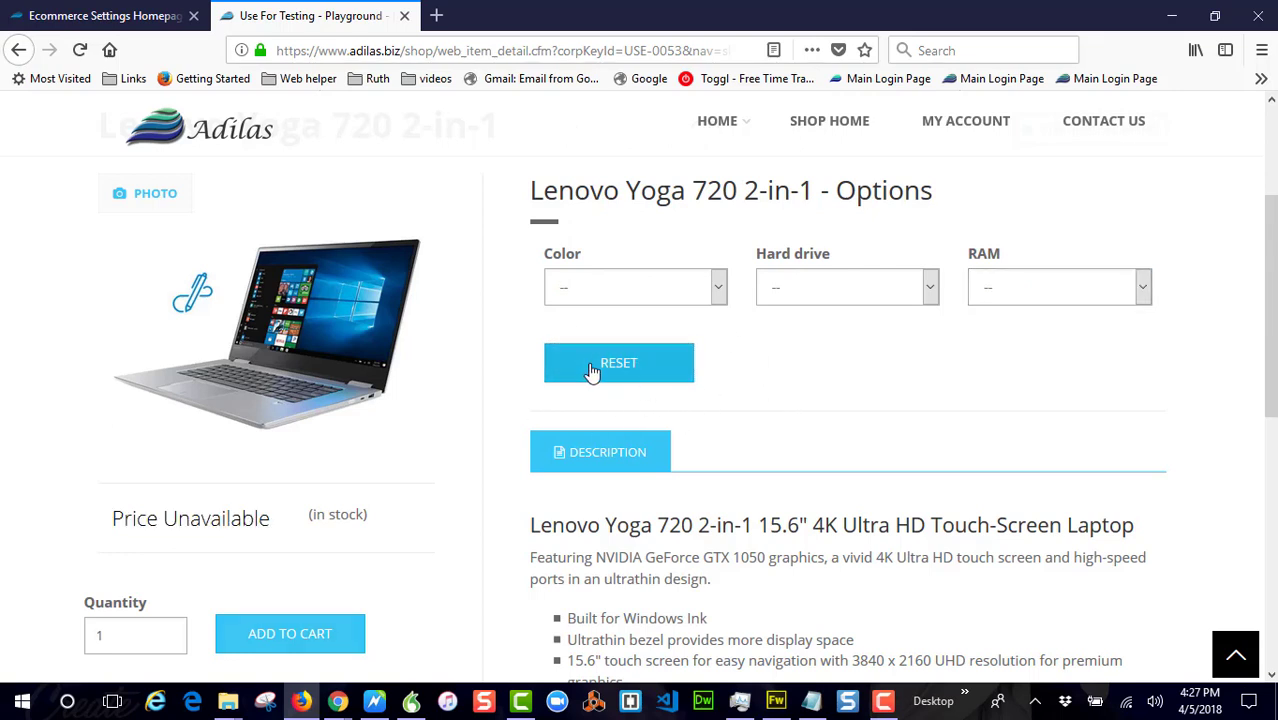
pyautogui.click(665, 287)
pyautogui.click(633, 339)
pyautogui.click(800, 292)
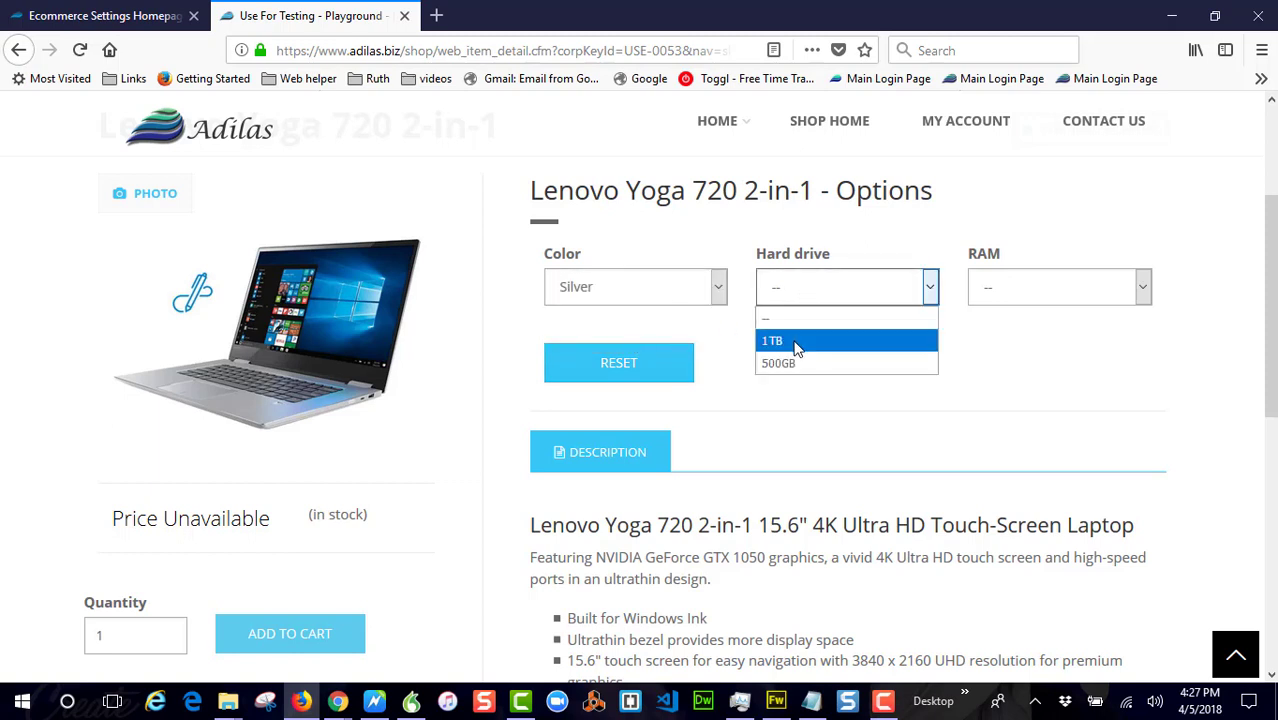
pyautogui.click(798, 342)
pyautogui.click(1012, 290)
pyautogui.click(996, 362)
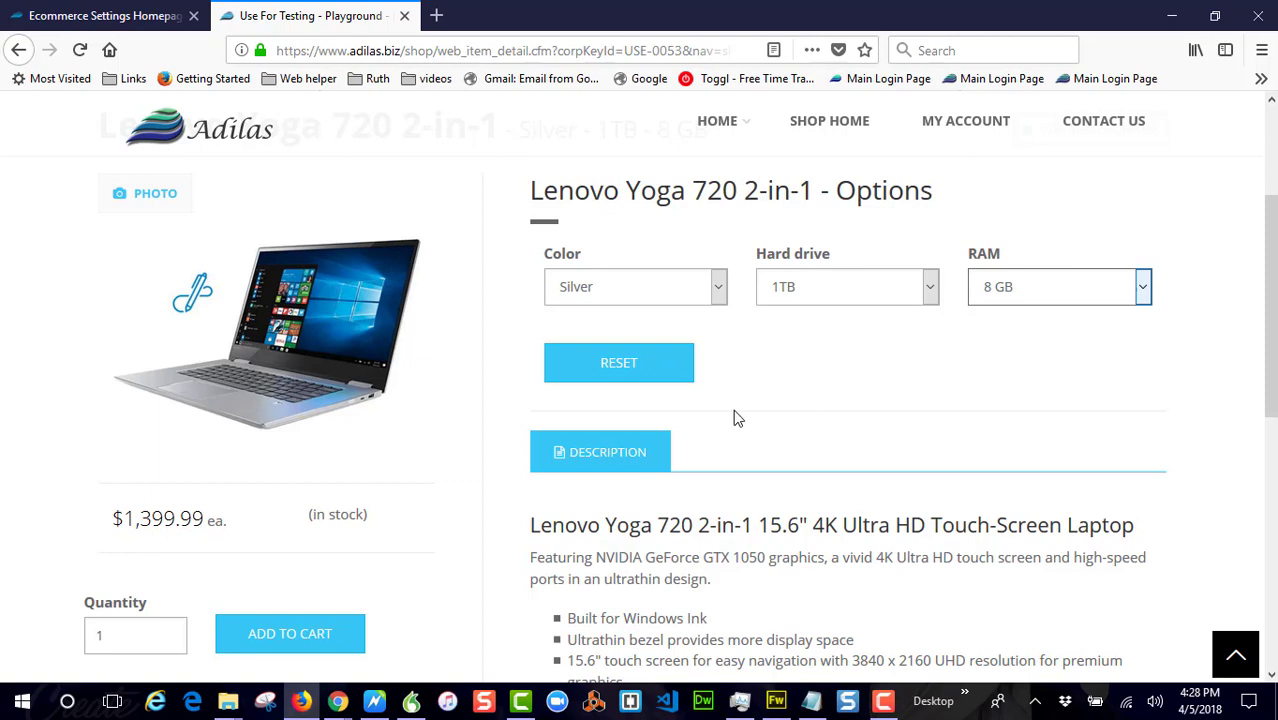
# - Return to the shop home page and bring up its item category tiles
pyautogui.scroll(2, 479, 420)
pyautogui.scroll(2, 505, 438)
pyautogui.scroll(-2, 596, 434)
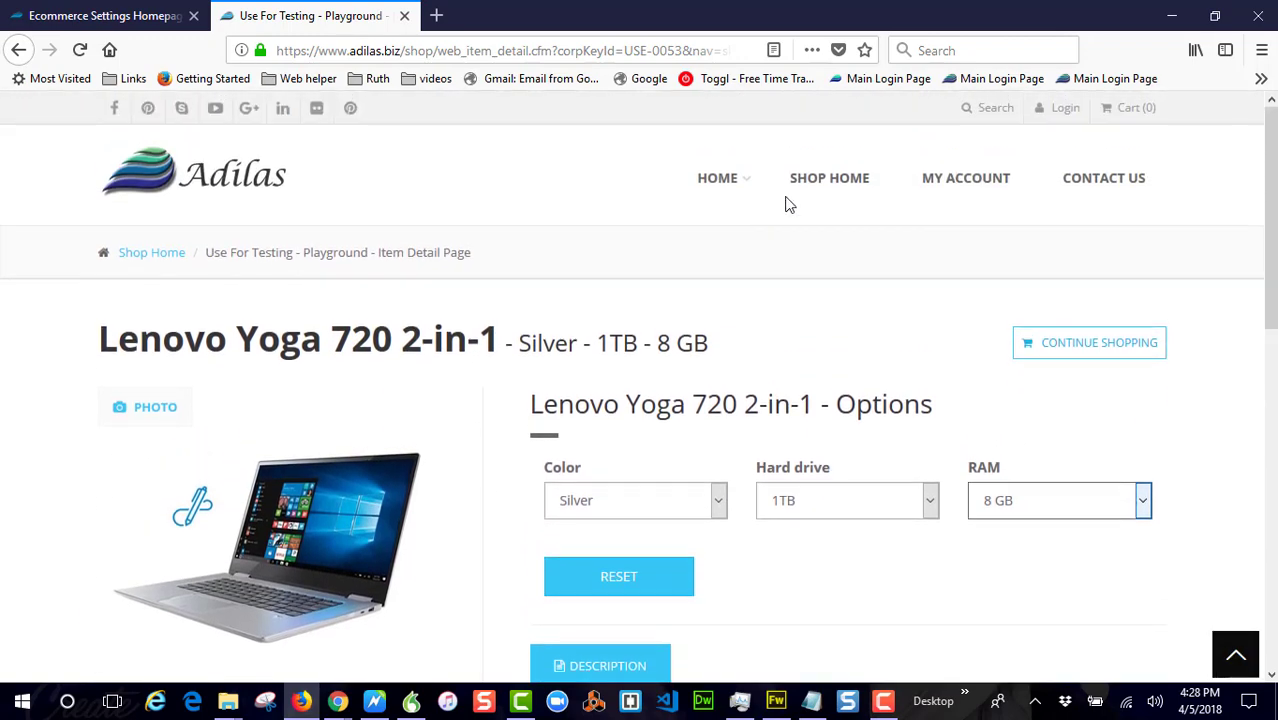
pyautogui.scroll(2, 740, 280)
pyautogui.click(822, 185)
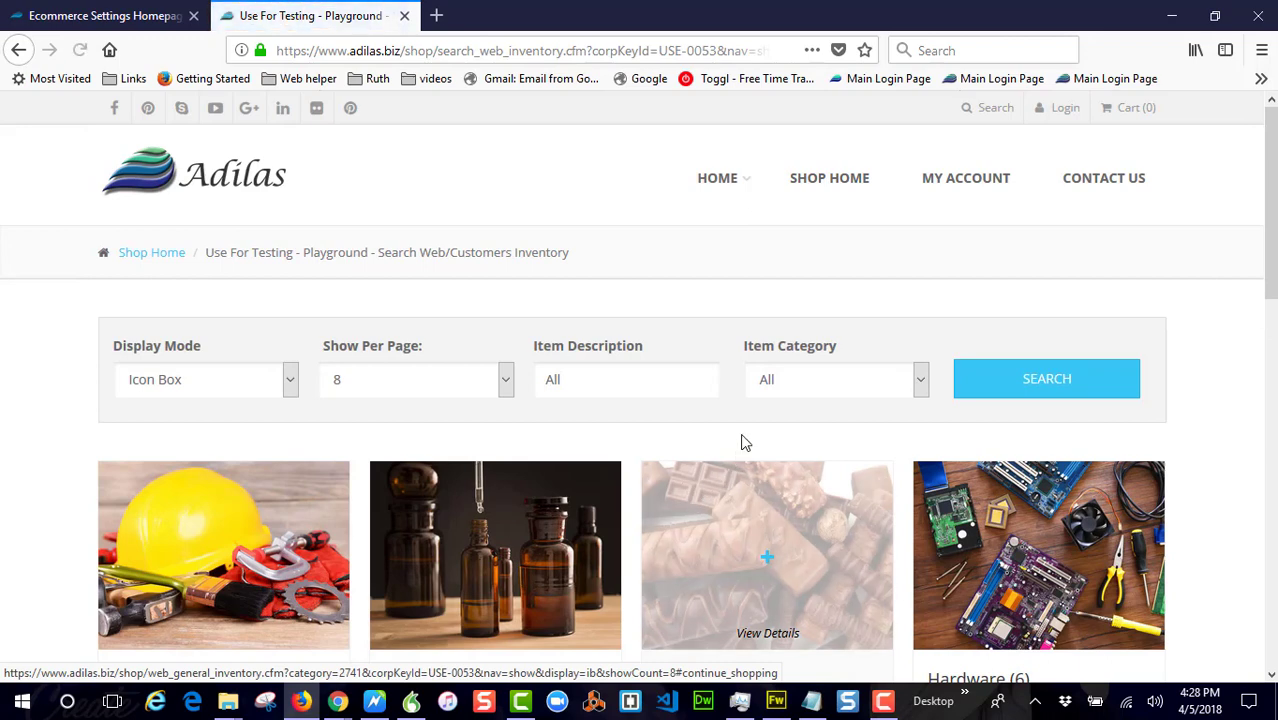
pyautogui.scroll(-3, 742, 442)
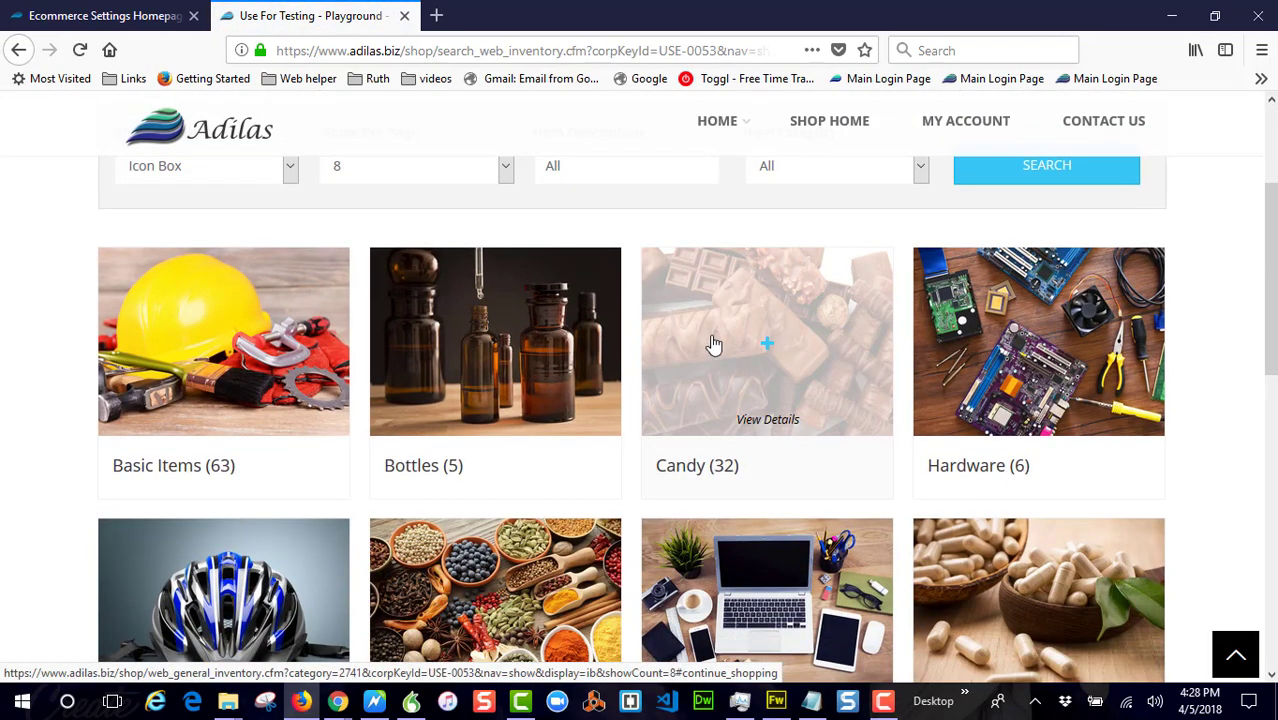
# - Open the shop's Laptops category, and save the e-commerce setting 1.21 How To Present/Sell Inventory as "show & sell parents only"
pyautogui.scroll(-4, 740, 430)
pyautogui.click(742, 365)
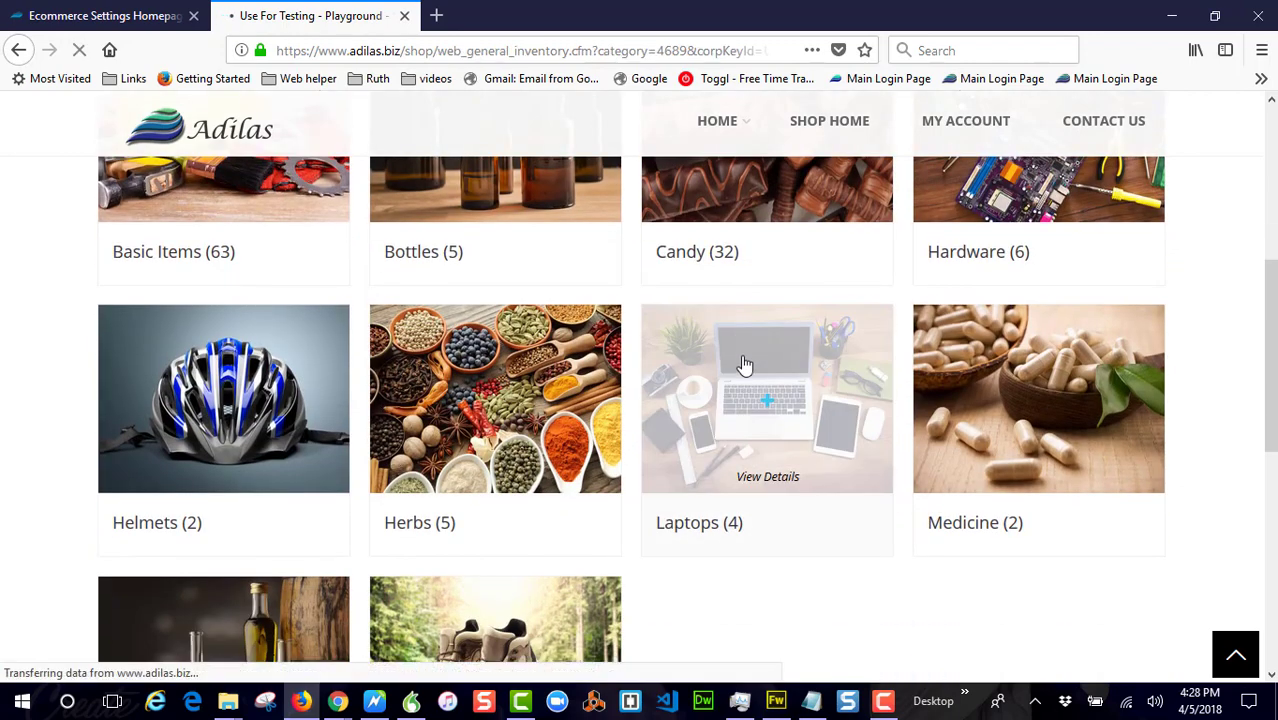
pyautogui.click(163, 20)
pyautogui.click(236, 298)
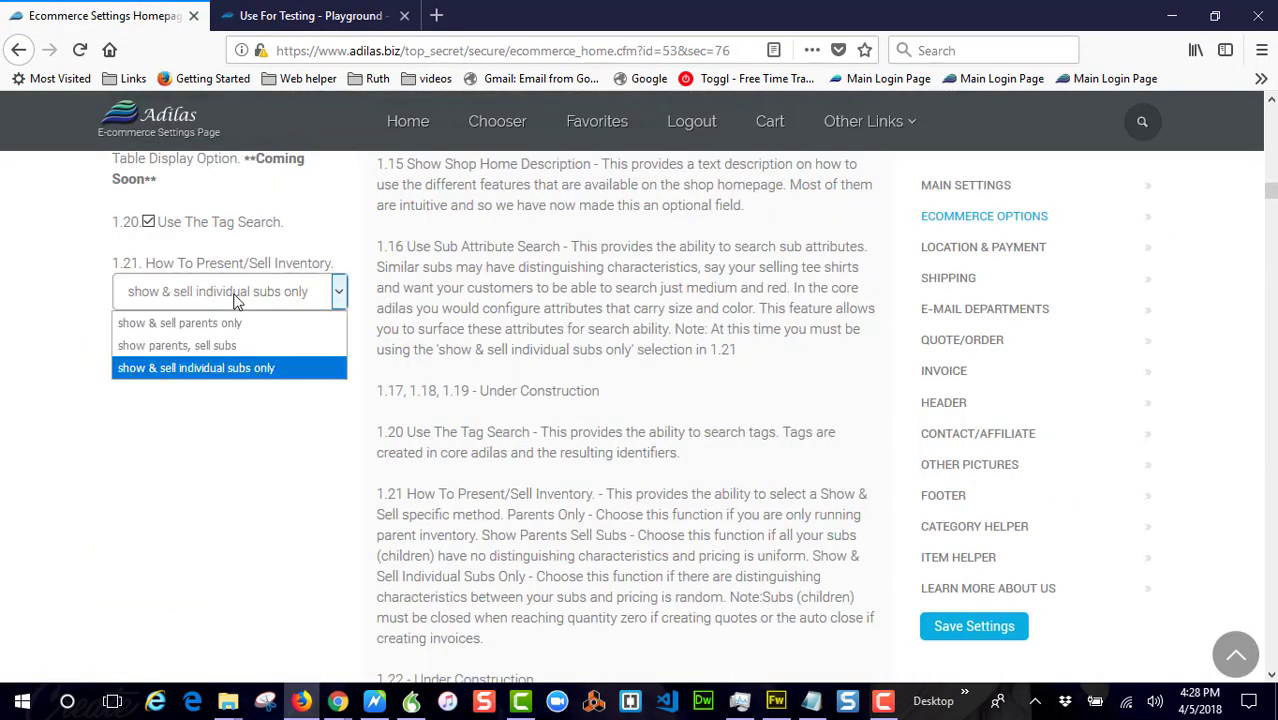
pyautogui.click(220, 325)
pyautogui.click(957, 630)
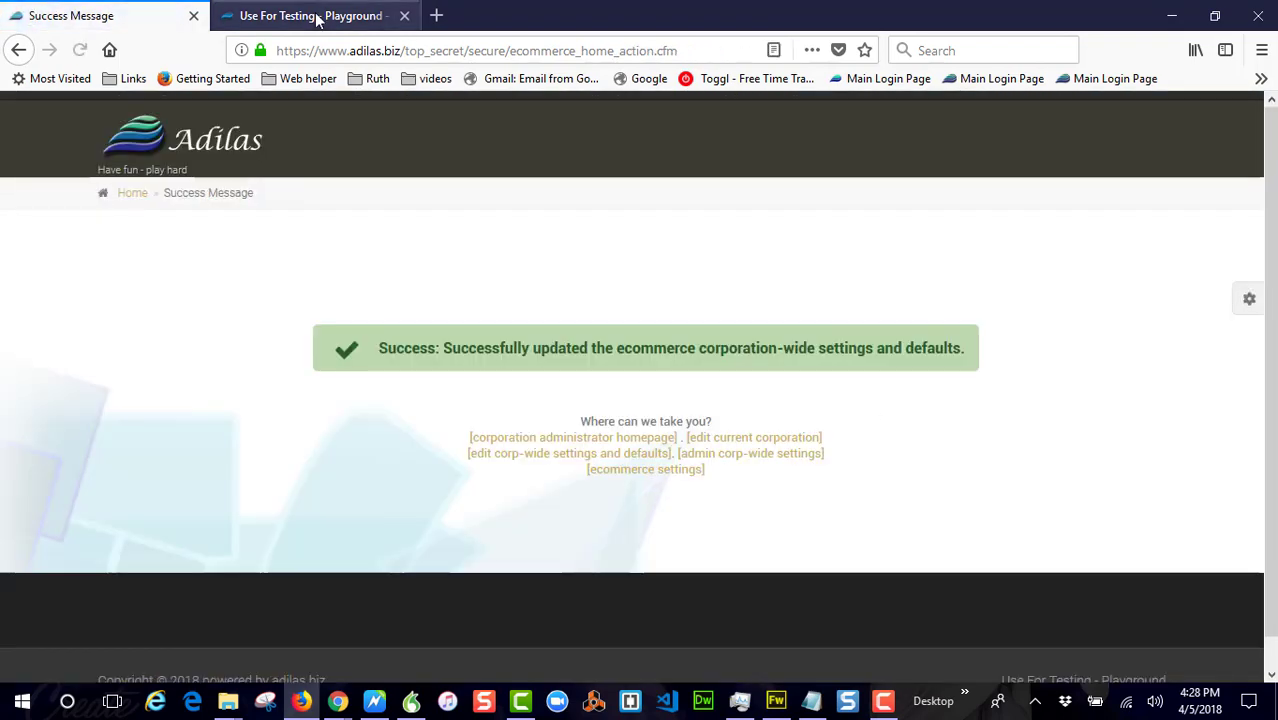
# - Reload the shop's laptop list under the saved setting and add the Dell - Inspiron to the cart
pyautogui.click(316, 18)
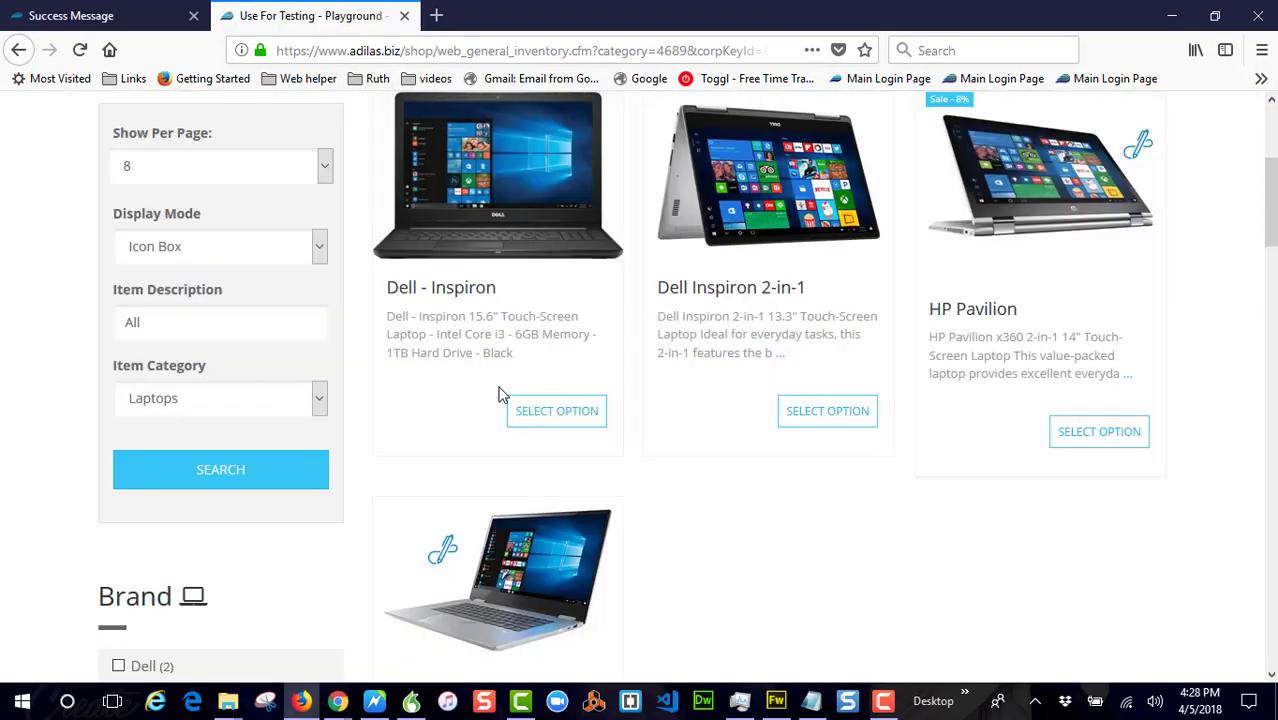
pyautogui.rightClick(632, 420)
pyautogui.click(747, 433)
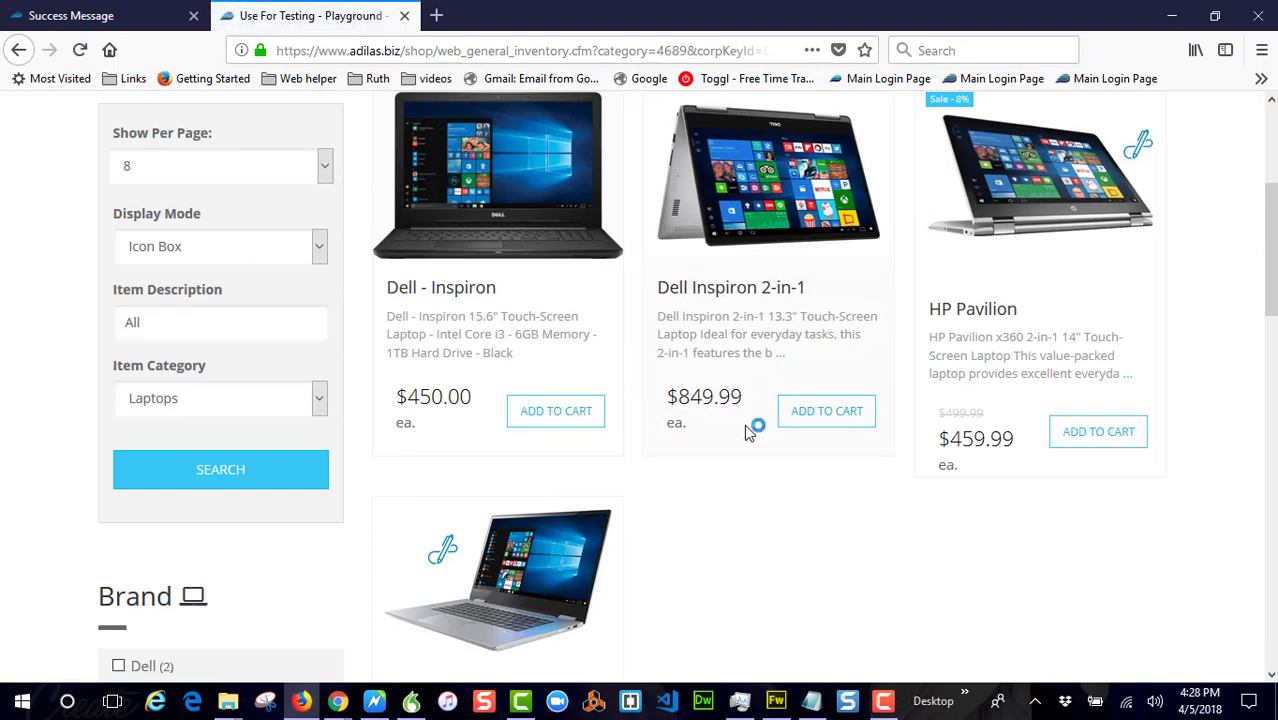
pyautogui.click(575, 415)
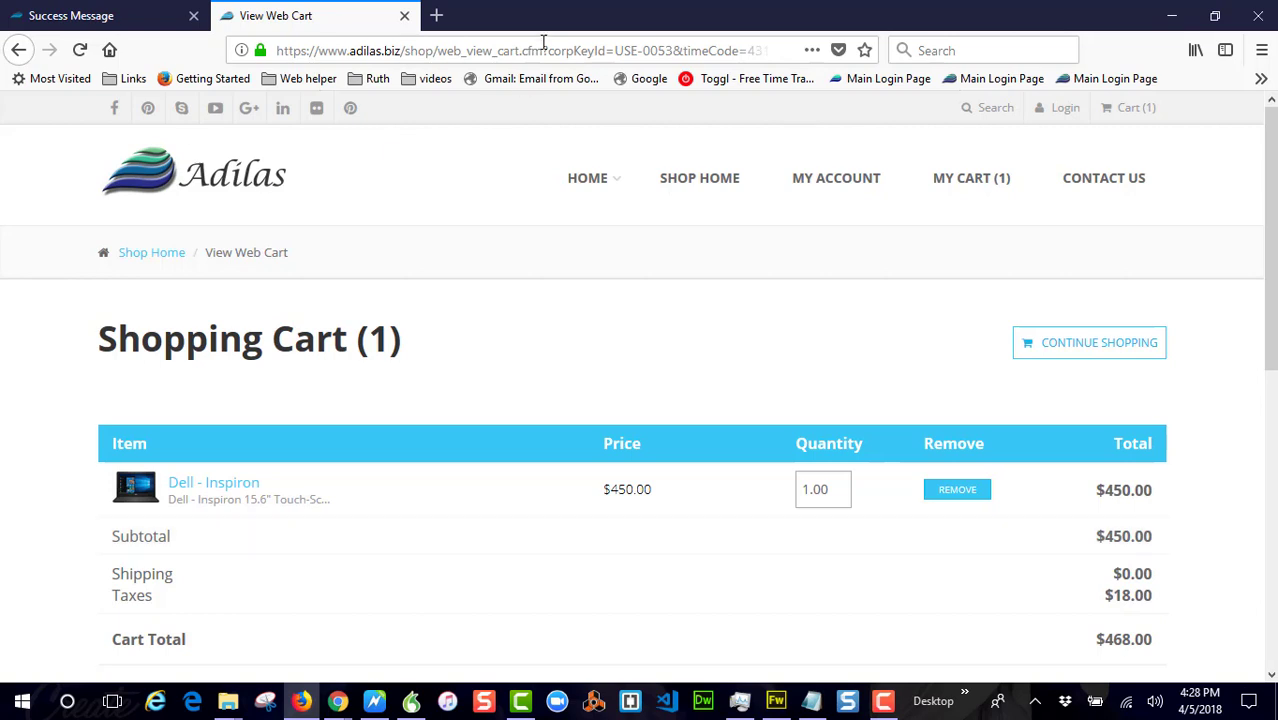
# - Change How To Present/Sell Inventory in the e-commerce settings to "show parents, sell subs" and save the settings
pyautogui.click(160, 18)
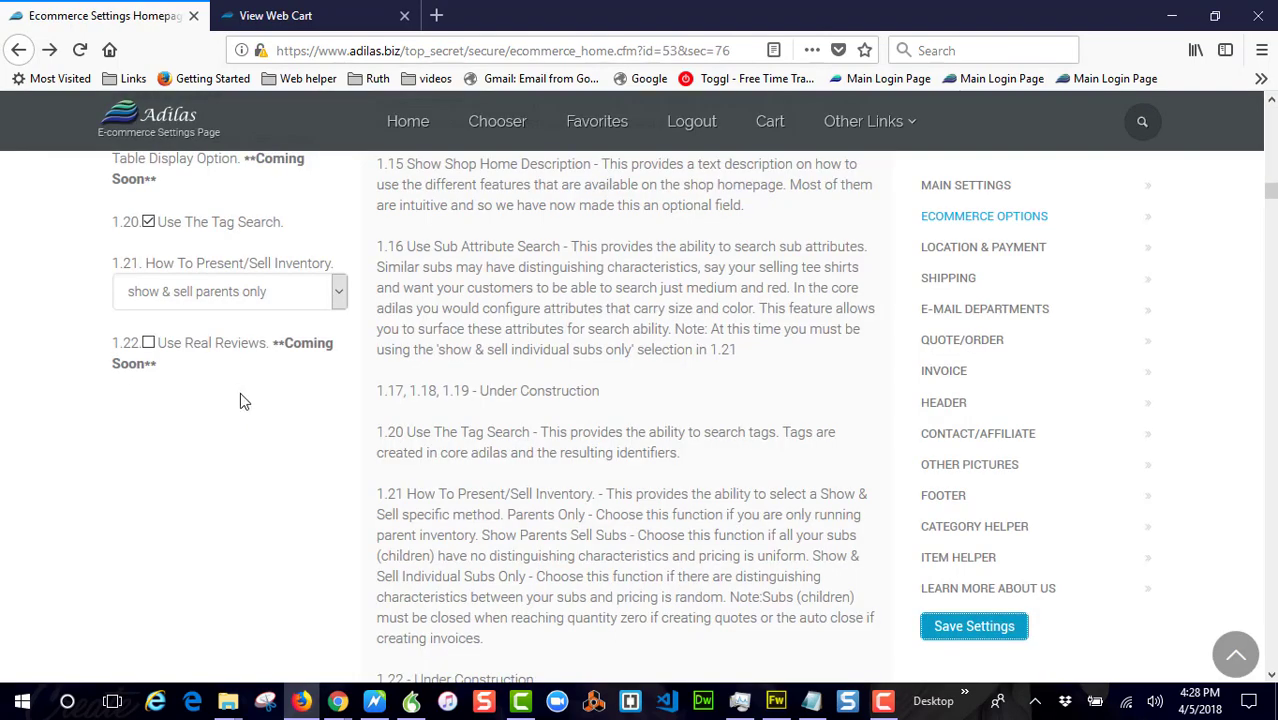
pyautogui.click(265, 294)
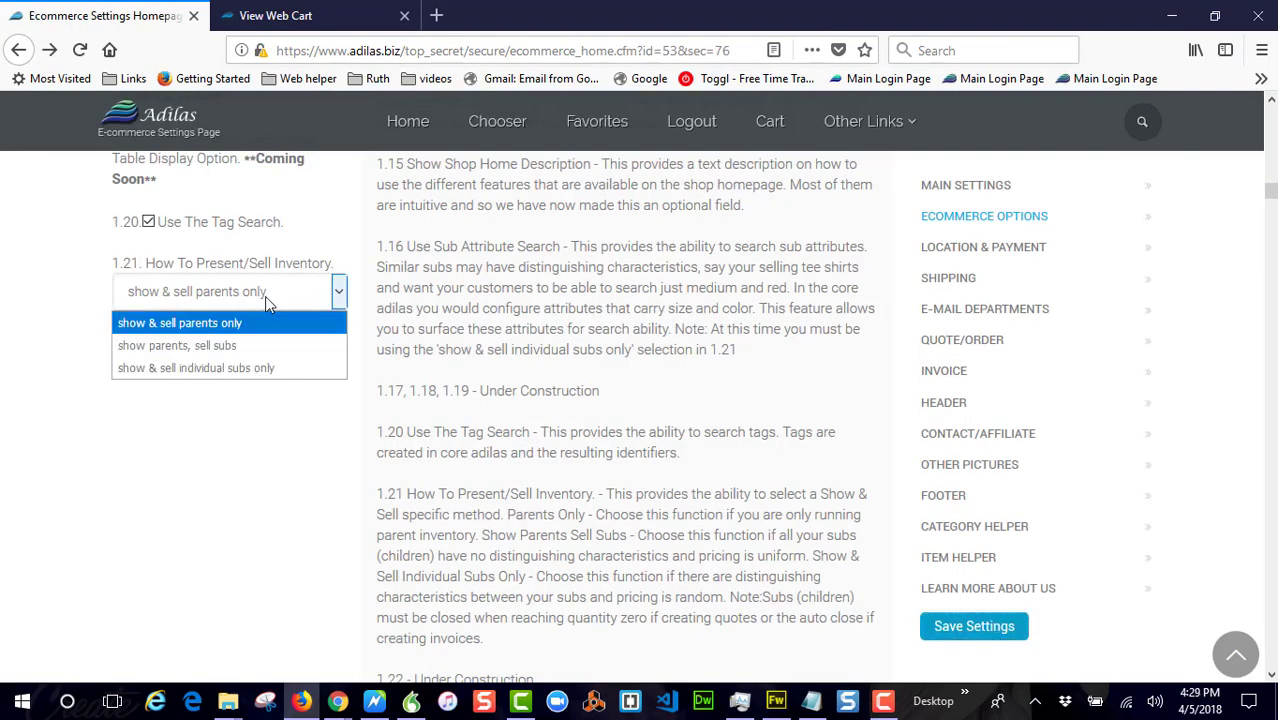
pyautogui.click(218, 346)
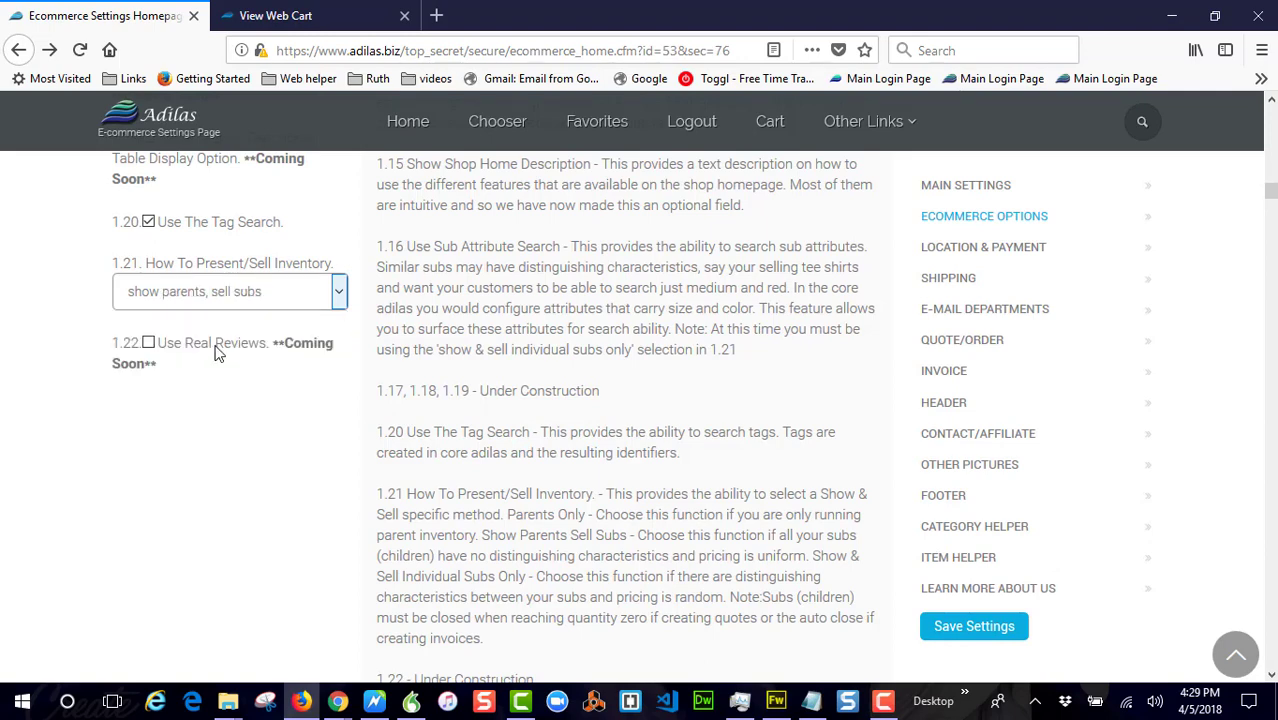
pyautogui.click(946, 626)
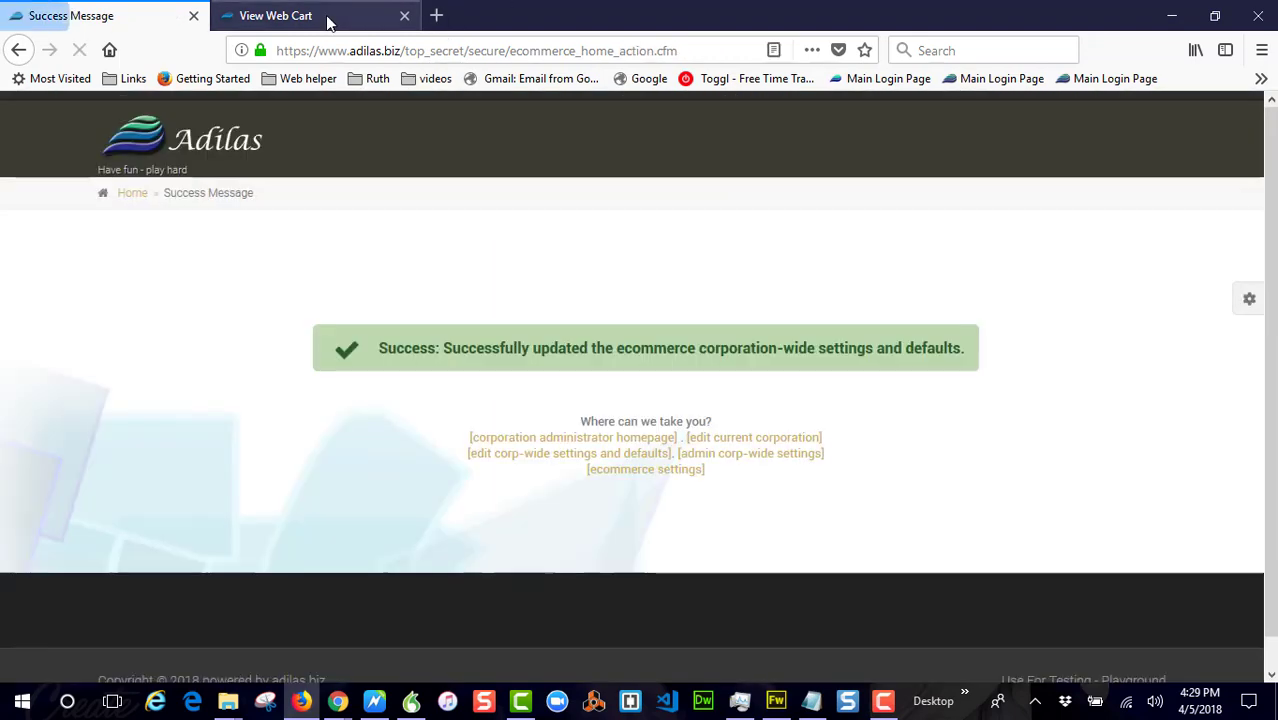
# - Continue shopping from the web cart and add the Dell Inspiron 2-in-1 to the cart
pyautogui.click(328, 22)
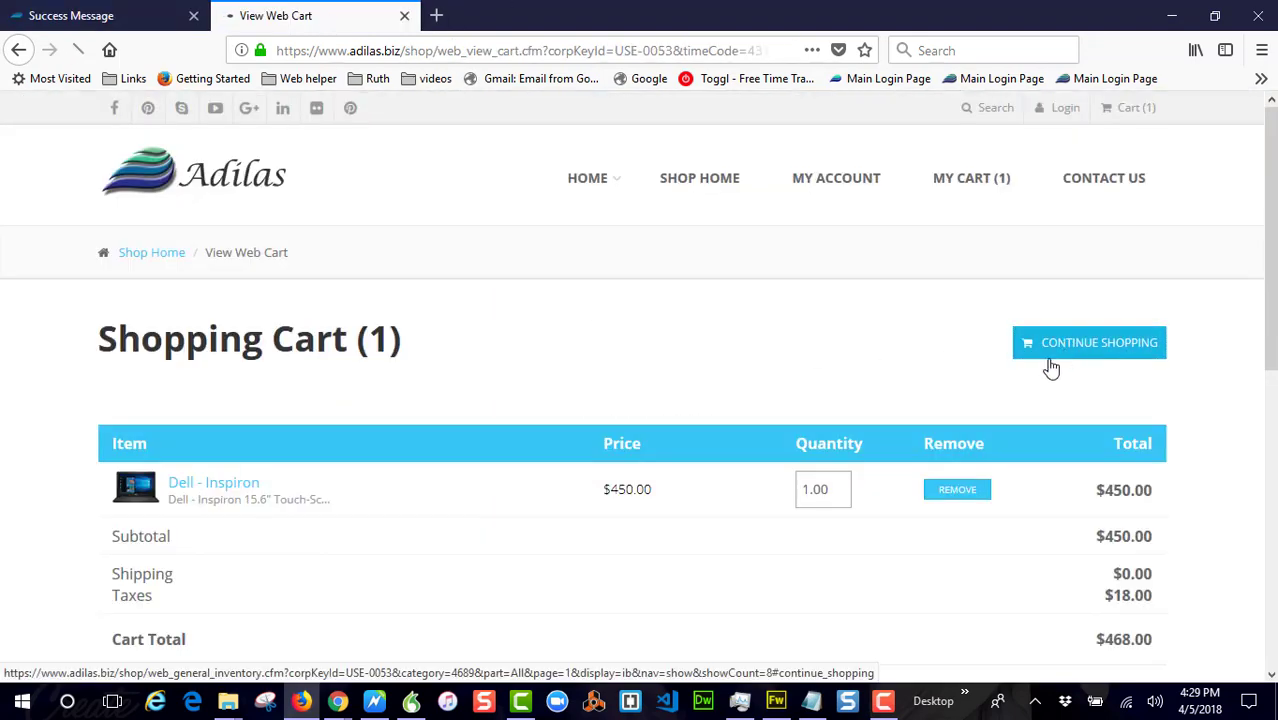
pyautogui.click(1047, 362)
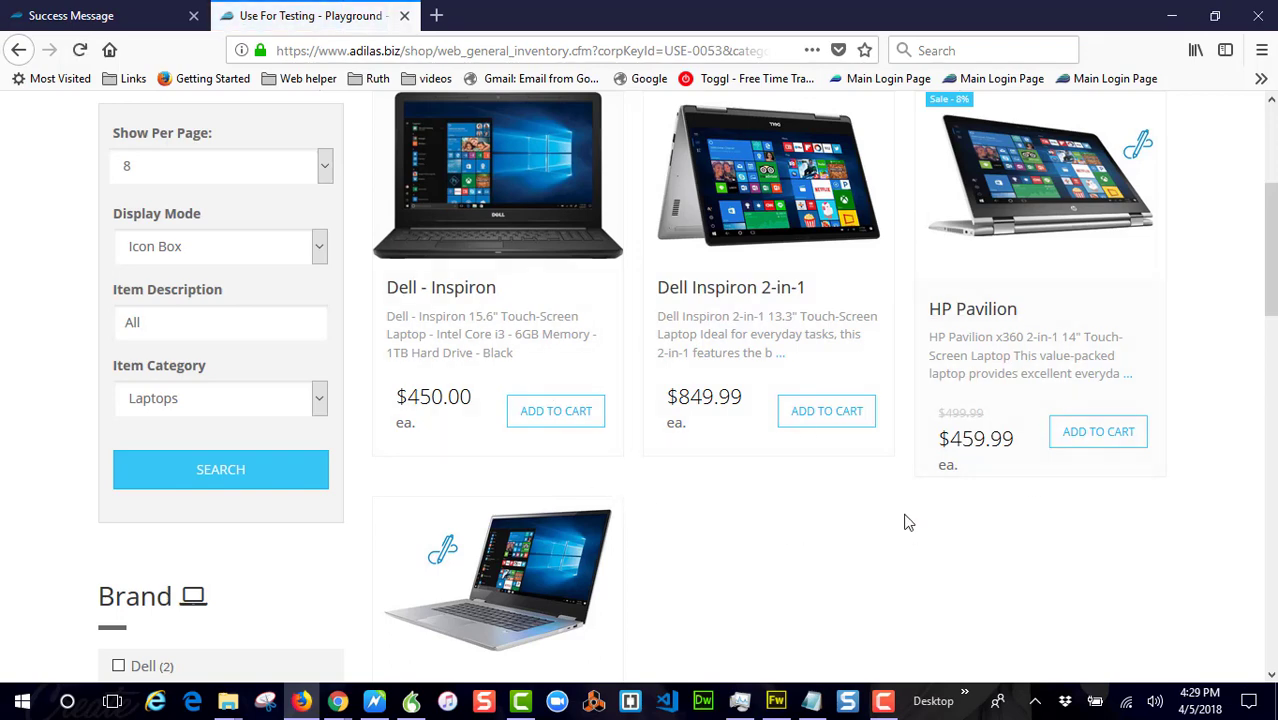
pyautogui.click(818, 421)
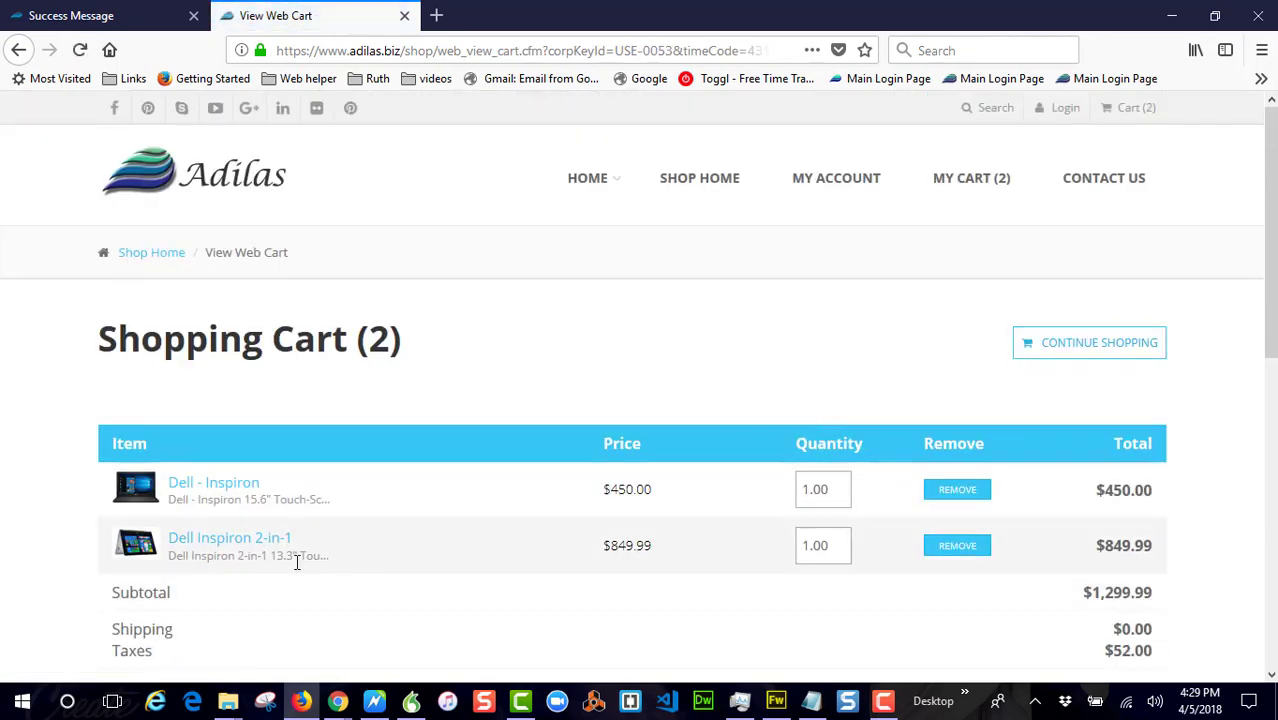
pyautogui.scroll(-2, 316, 569)
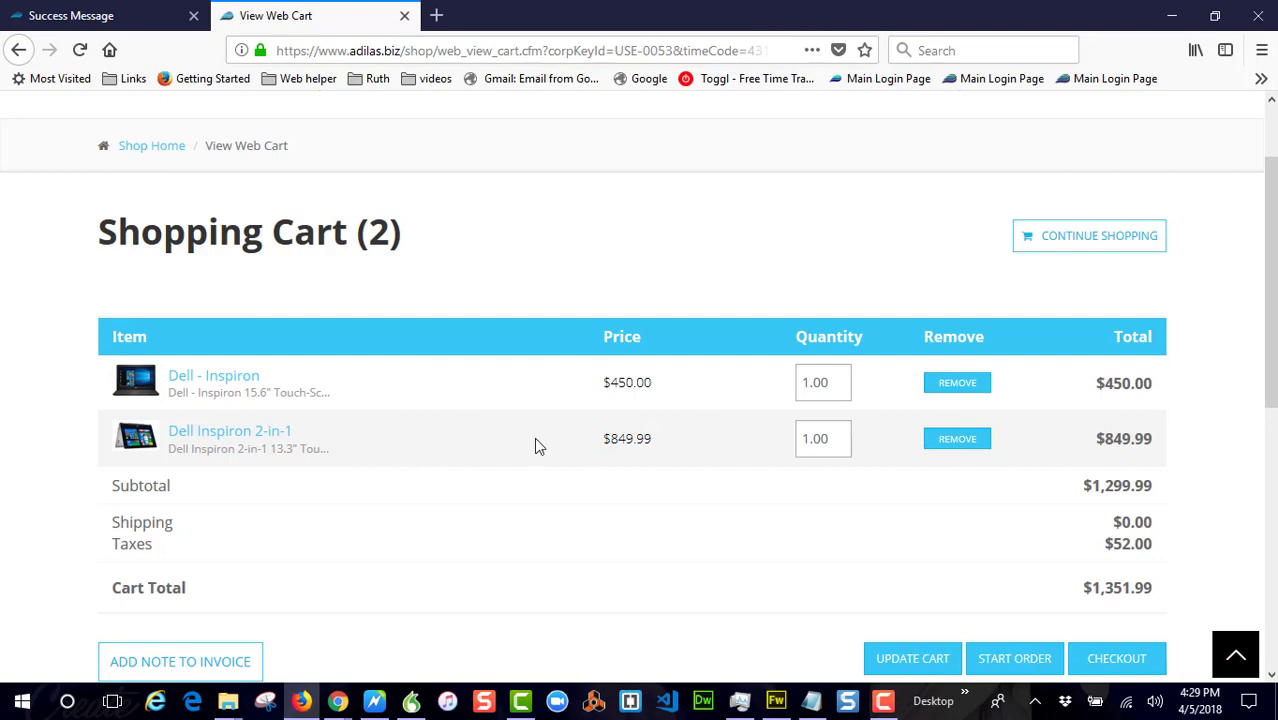
# - Set How To Present/Sell Inventory to "show & sell individual subs only" and save the e-commerce settings
pyautogui.click(114, 15)
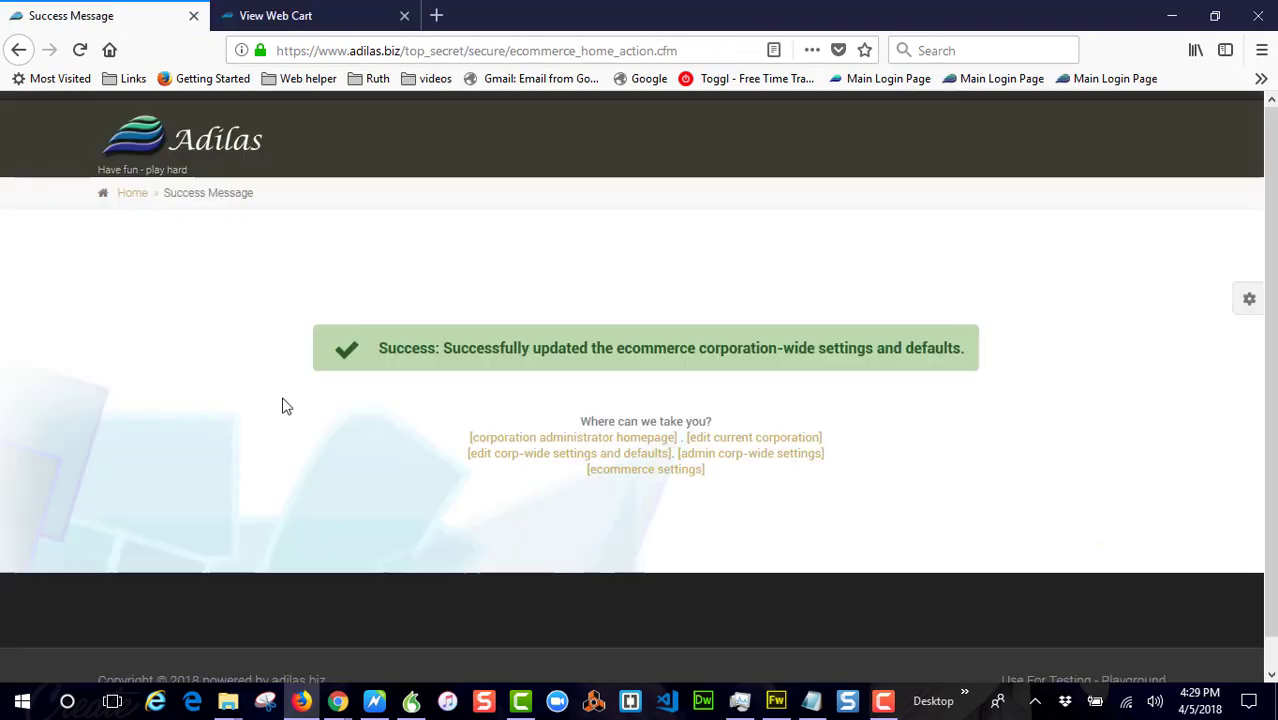
pyautogui.hotkey('alt', 'Left')
pyautogui.click(252, 292)
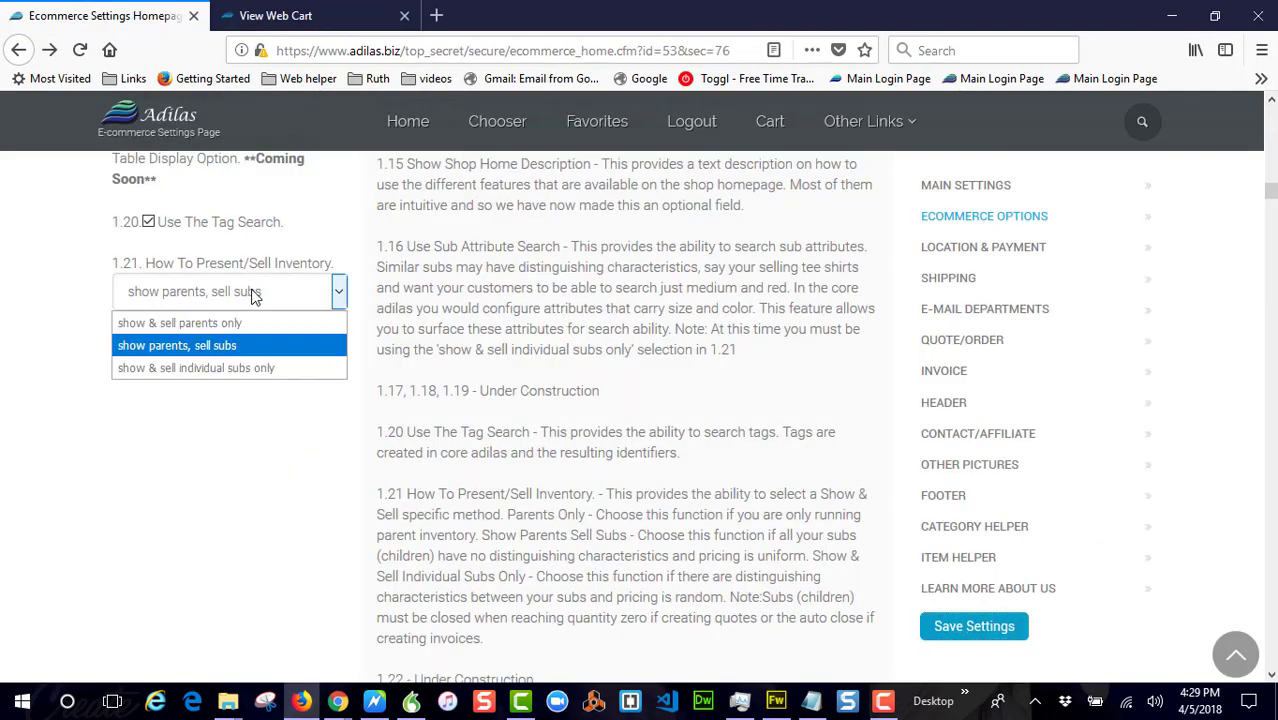
pyautogui.click(202, 368)
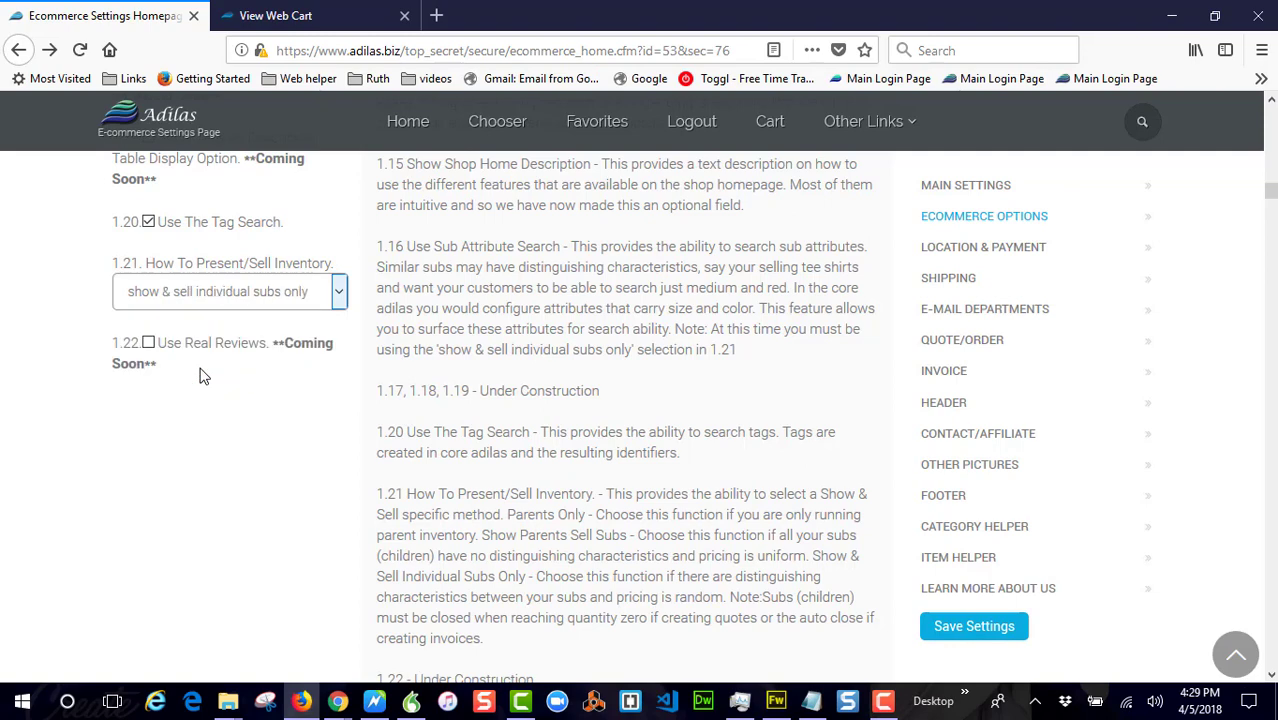
pyautogui.click(975, 627)
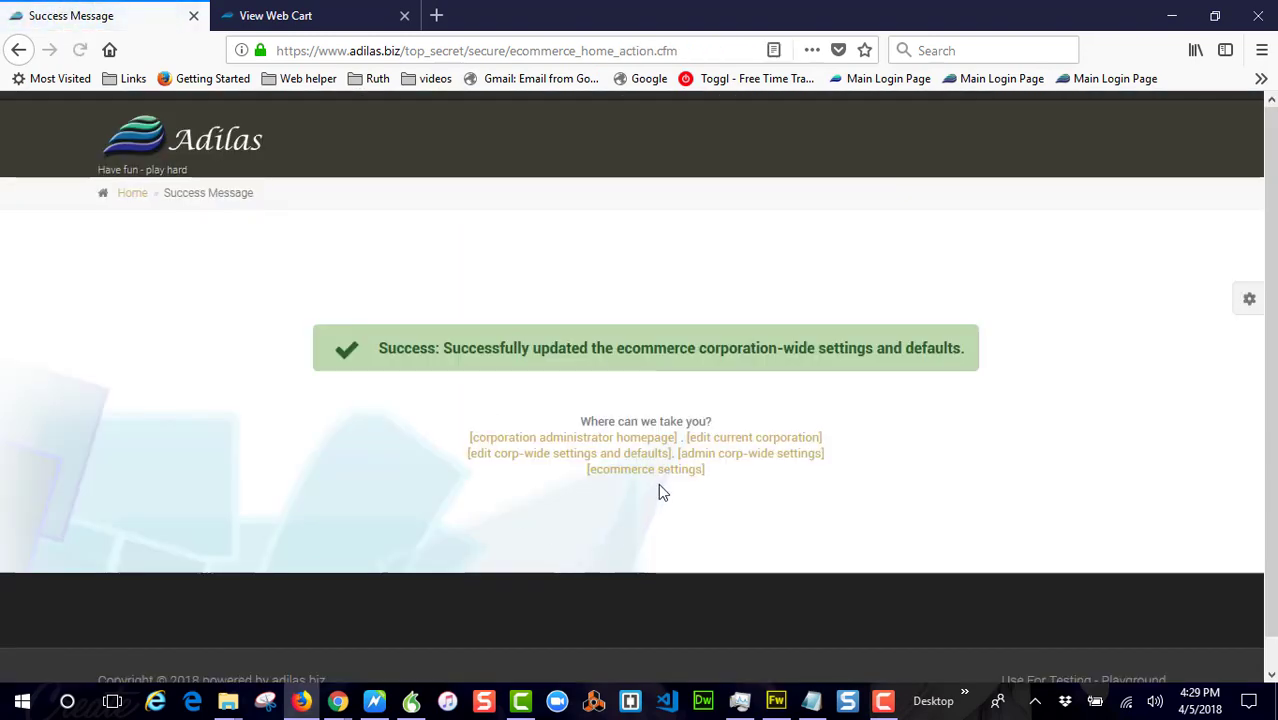
# - Reload the shopping cart and examine the color, hard drive and RAM listed for the Dell Inspiron 2-in-1
pyautogui.click(345, 22)
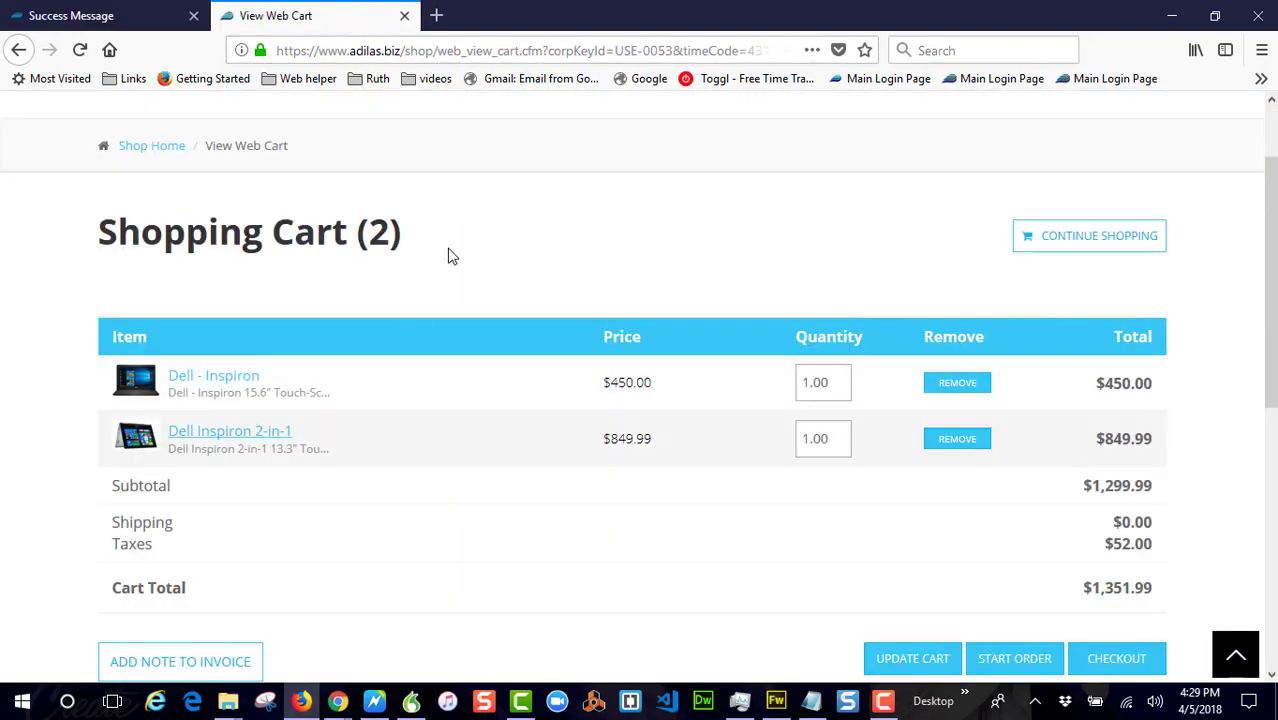
pyautogui.rightClick(762, 207)
pyautogui.click(874, 223)
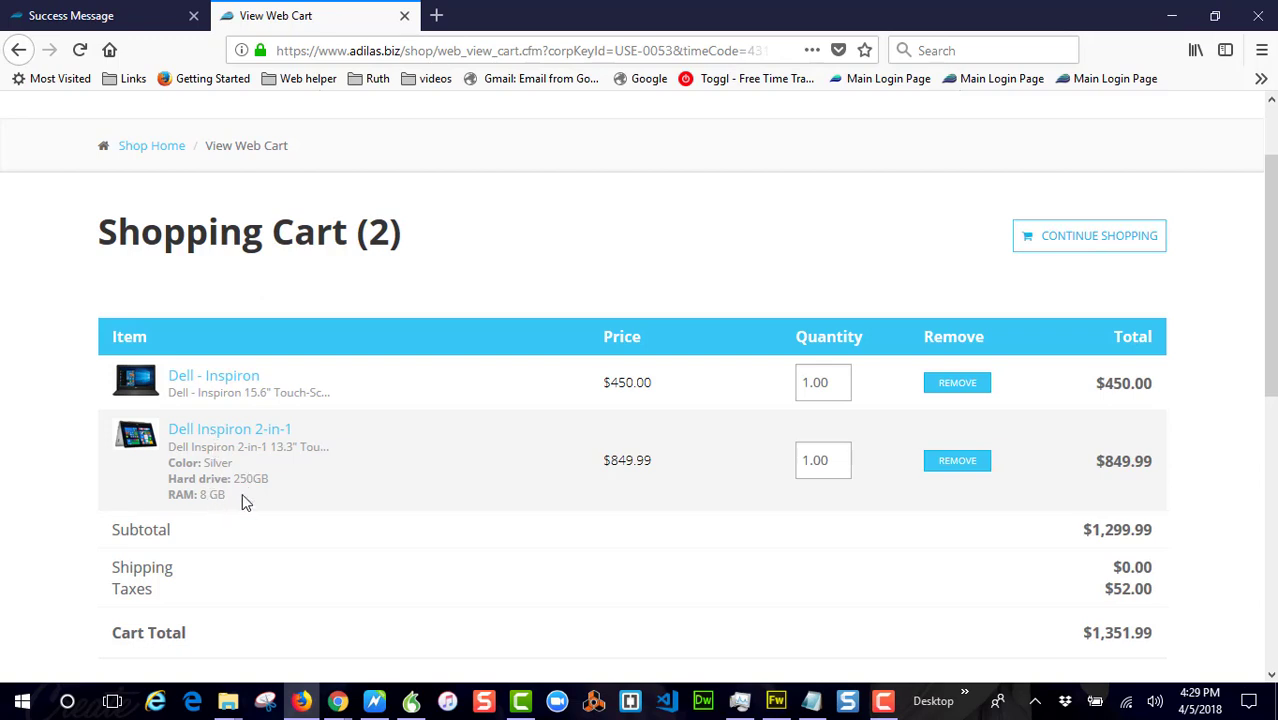
pyautogui.moveTo(172, 463); pyautogui.dragTo(233, 463)
pyautogui.tripleClick(205, 480)
pyautogui.moveTo(169, 498); pyautogui.dragTo(237, 500)
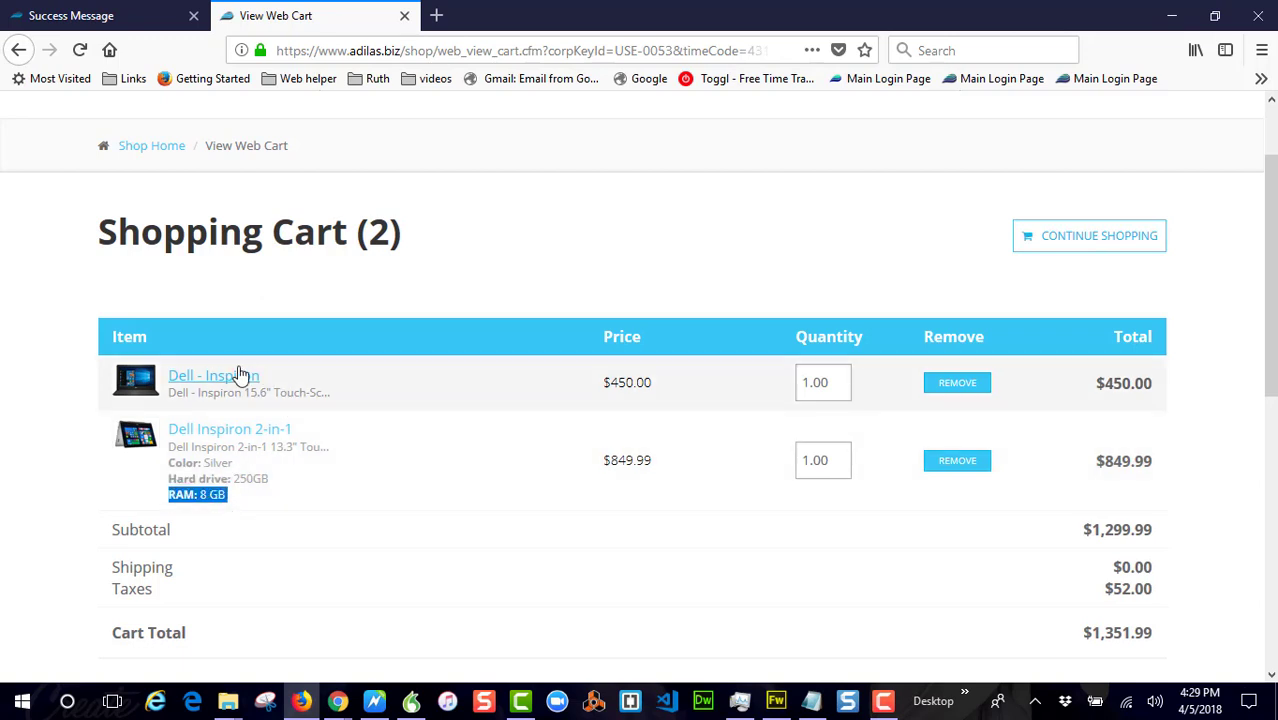
# - Continue shopping from the cart and open the option selection for the Lenovo Yoga 720 2-in-1
pyautogui.click(1091, 244)
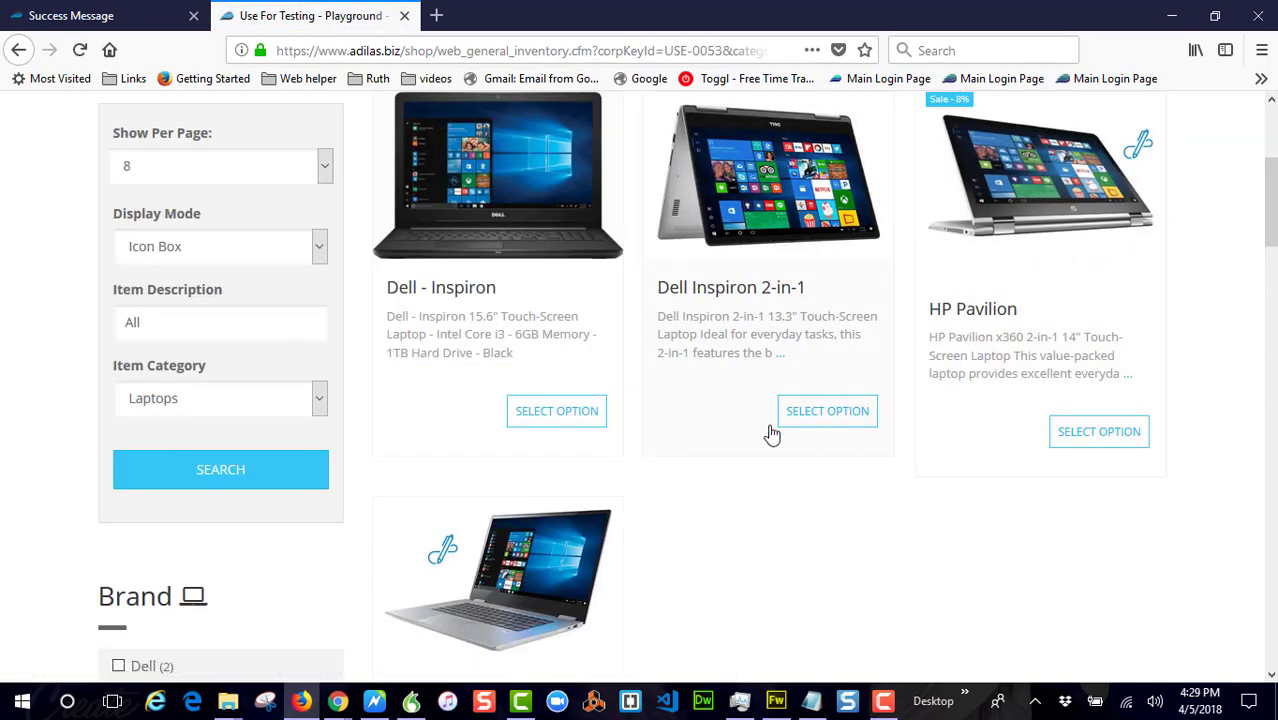
pyautogui.scroll(-3, 760, 440)
pyautogui.click(558, 607)
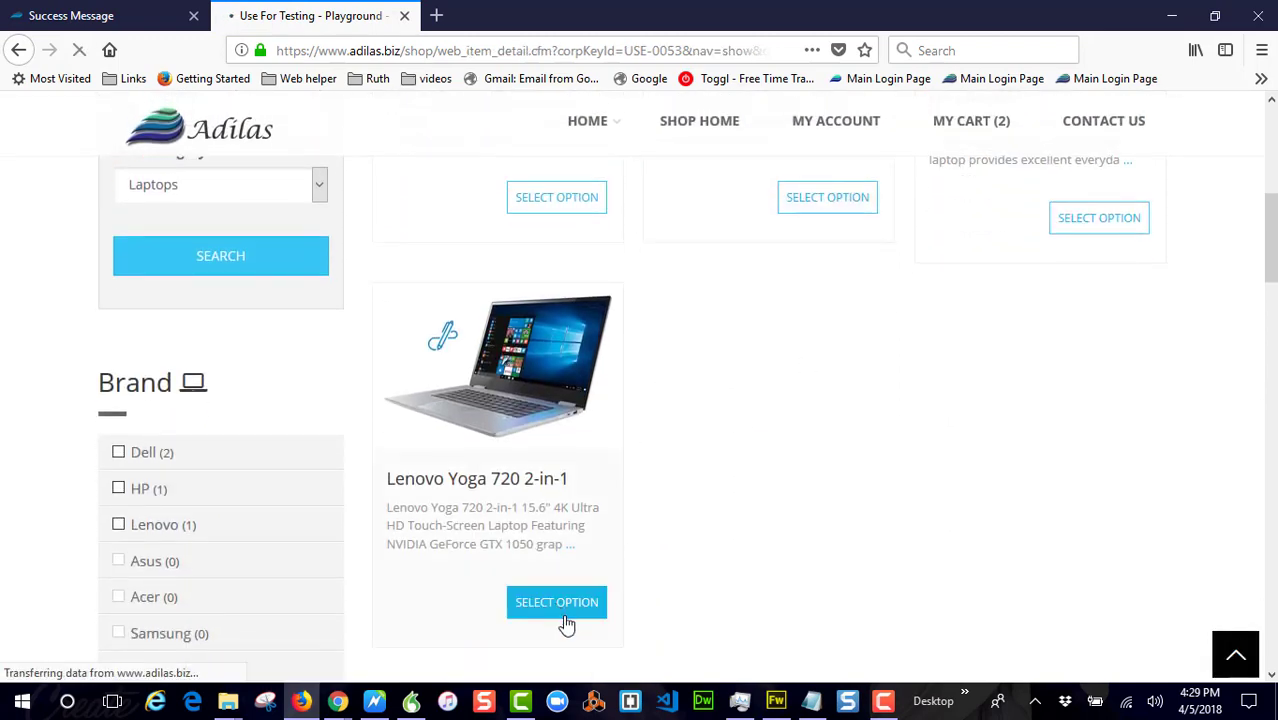
# - Configure the Lenovo Yoga 720 as Silver with a 1TB hard drive and 32 GB of RAM, and add it to the cart
pyautogui.scroll(-3, 573, 471)
pyautogui.click(665, 300)
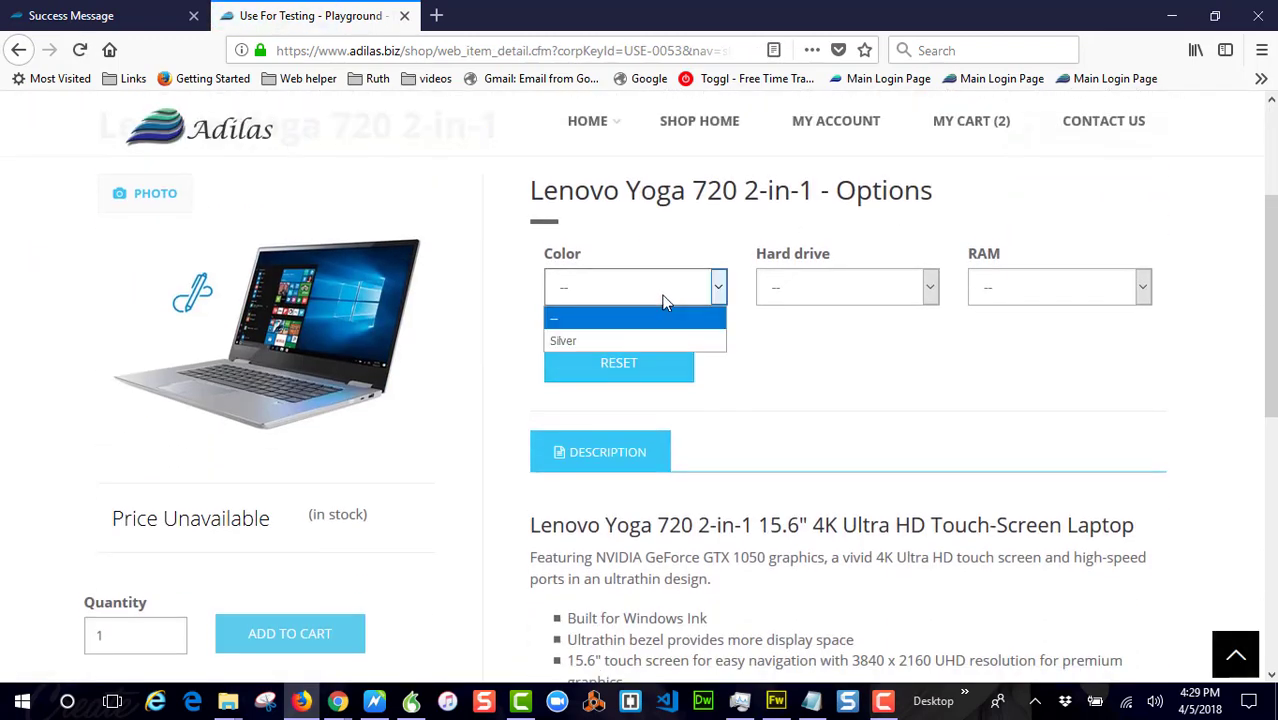
pyautogui.click(620, 340)
pyautogui.click(815, 291)
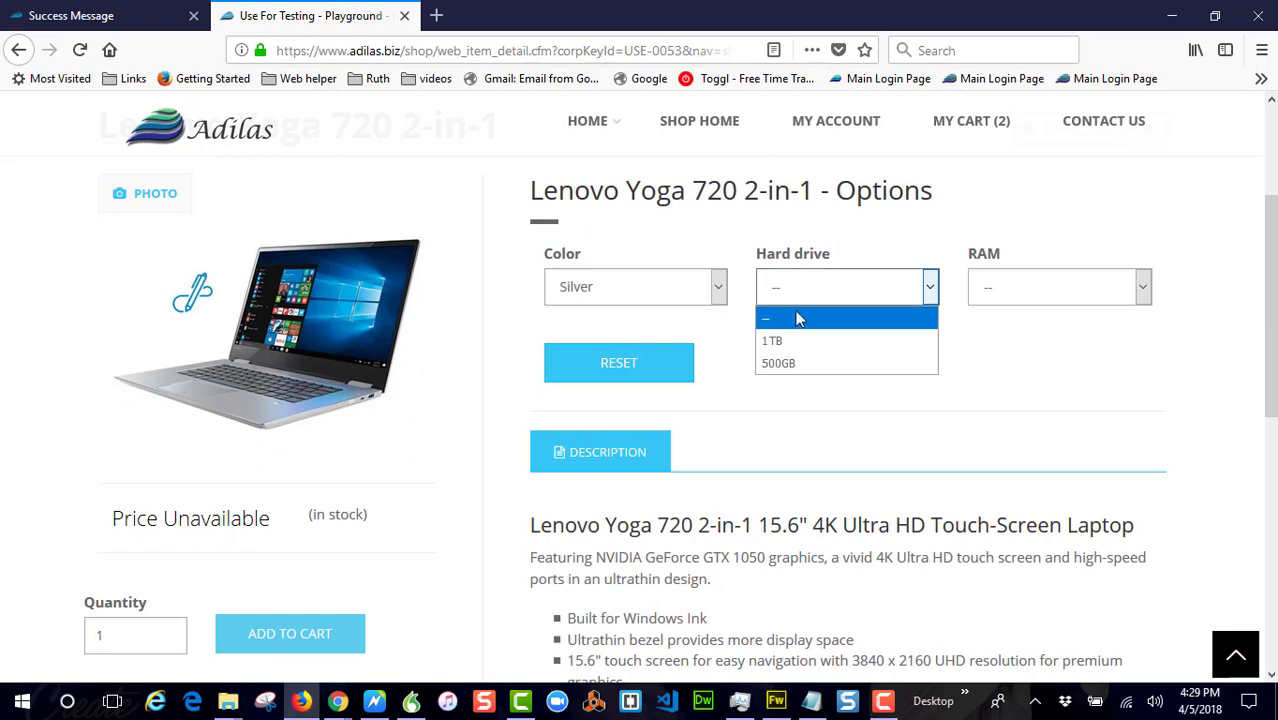
pyautogui.click(797, 341)
pyautogui.click(994, 285)
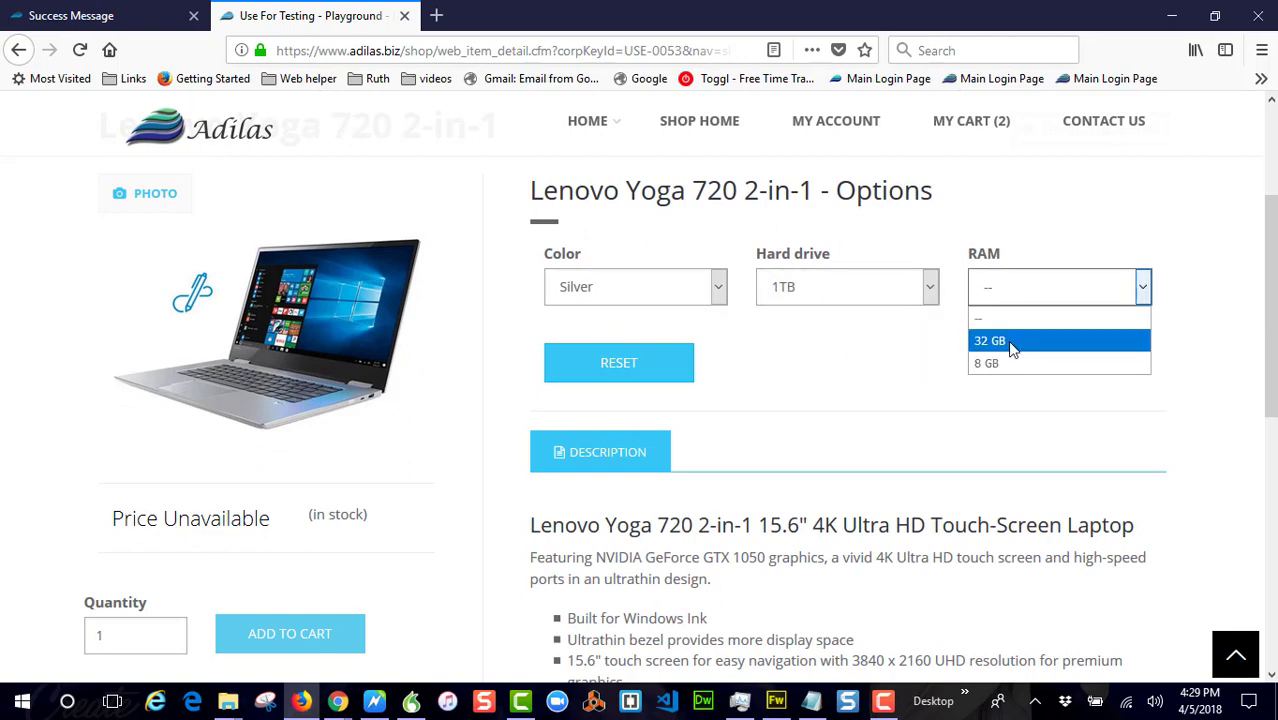
pyautogui.click(1008, 341)
pyautogui.click(333, 637)
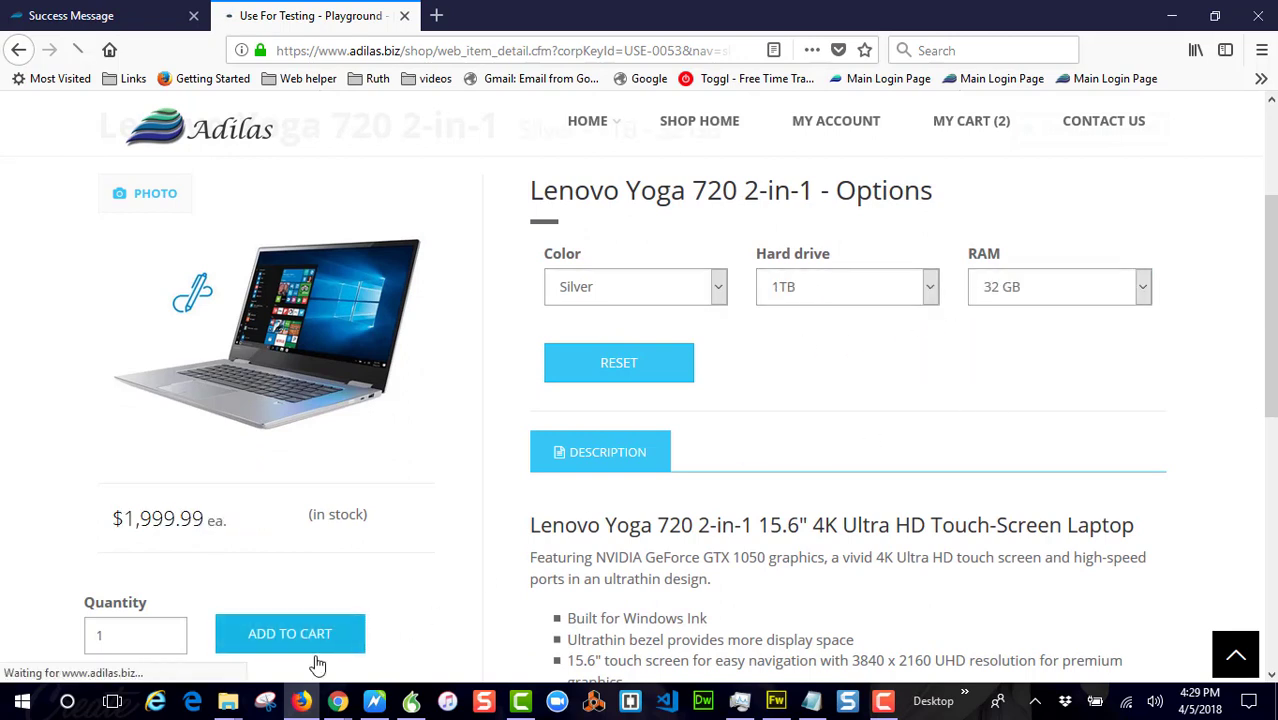
pyautogui.scroll(-3, 340, 545)
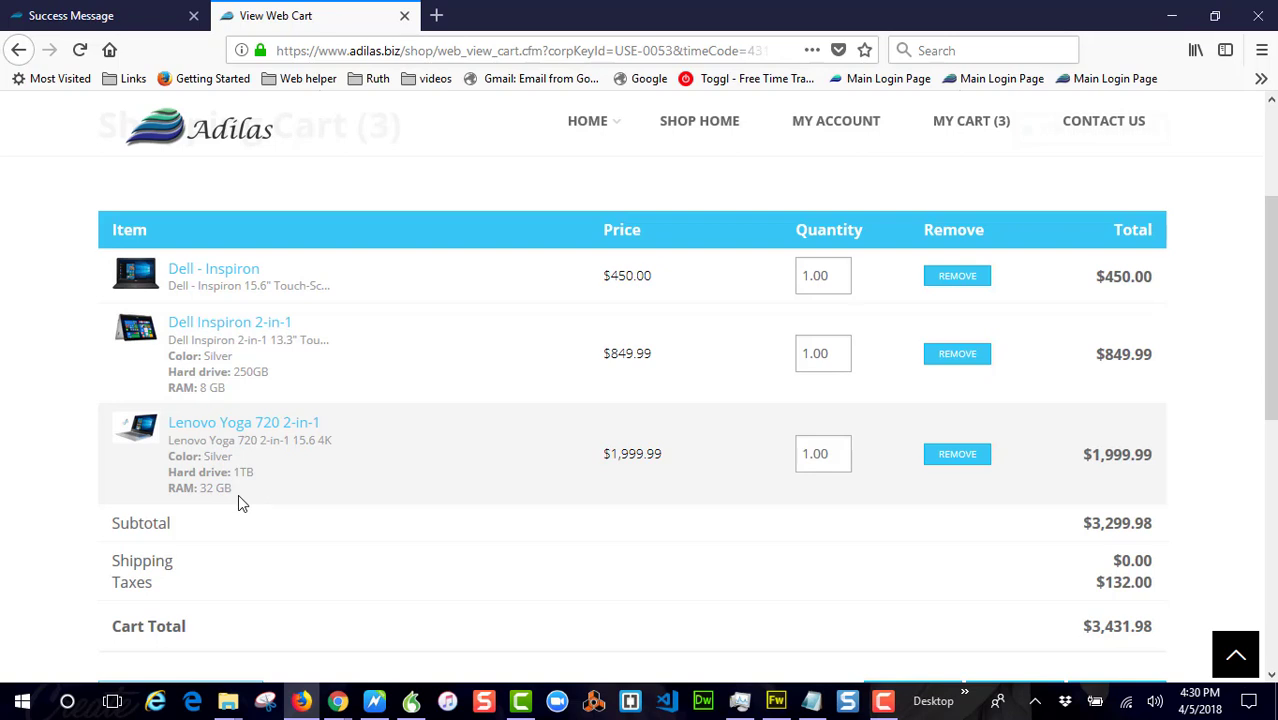
# - Return to the e-commerce settings and review the sub attribute search and How To Present/Sell Inventory options
pyautogui.click(100, 14)
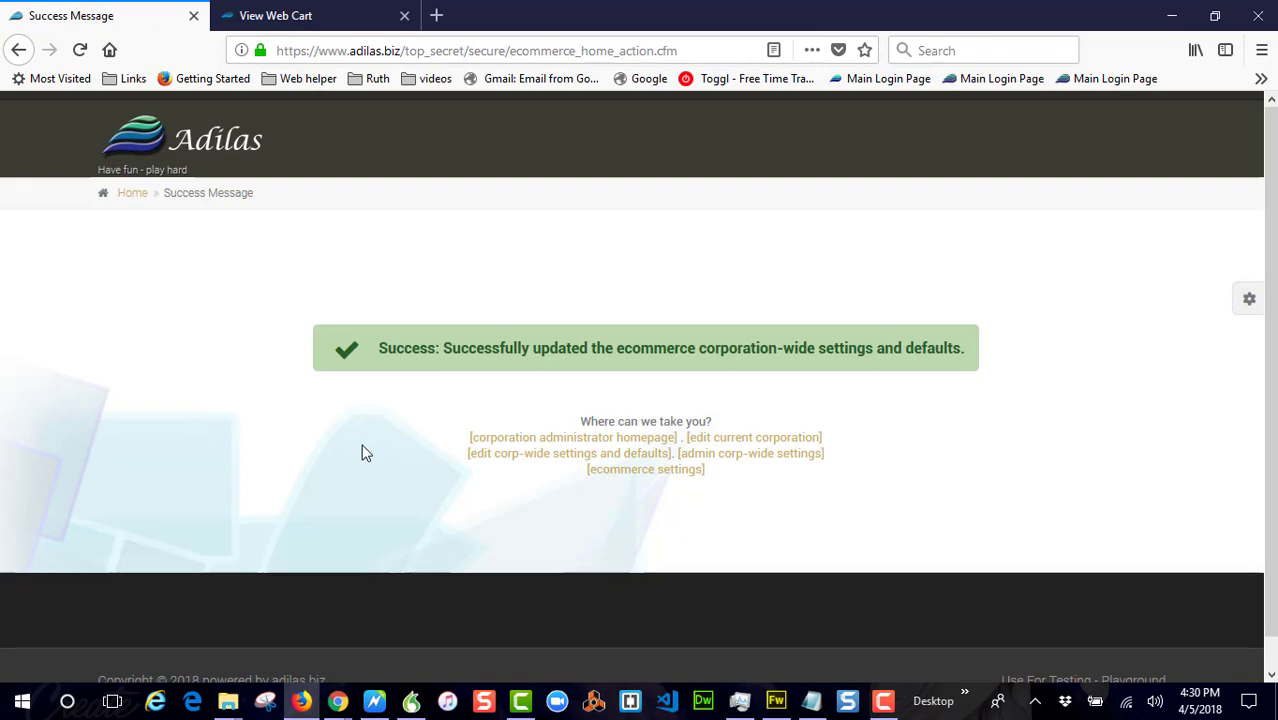
pyautogui.hotkey('alt', 'Left')
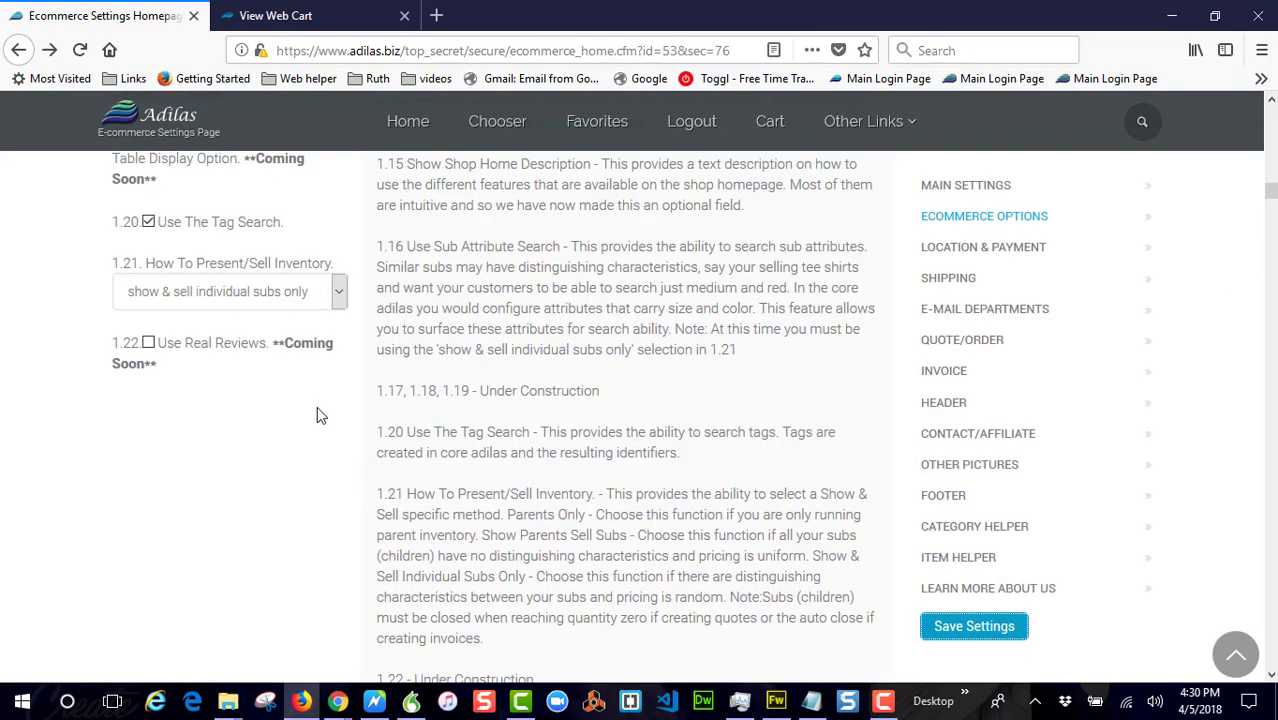
pyautogui.scroll(3, 317, 415)
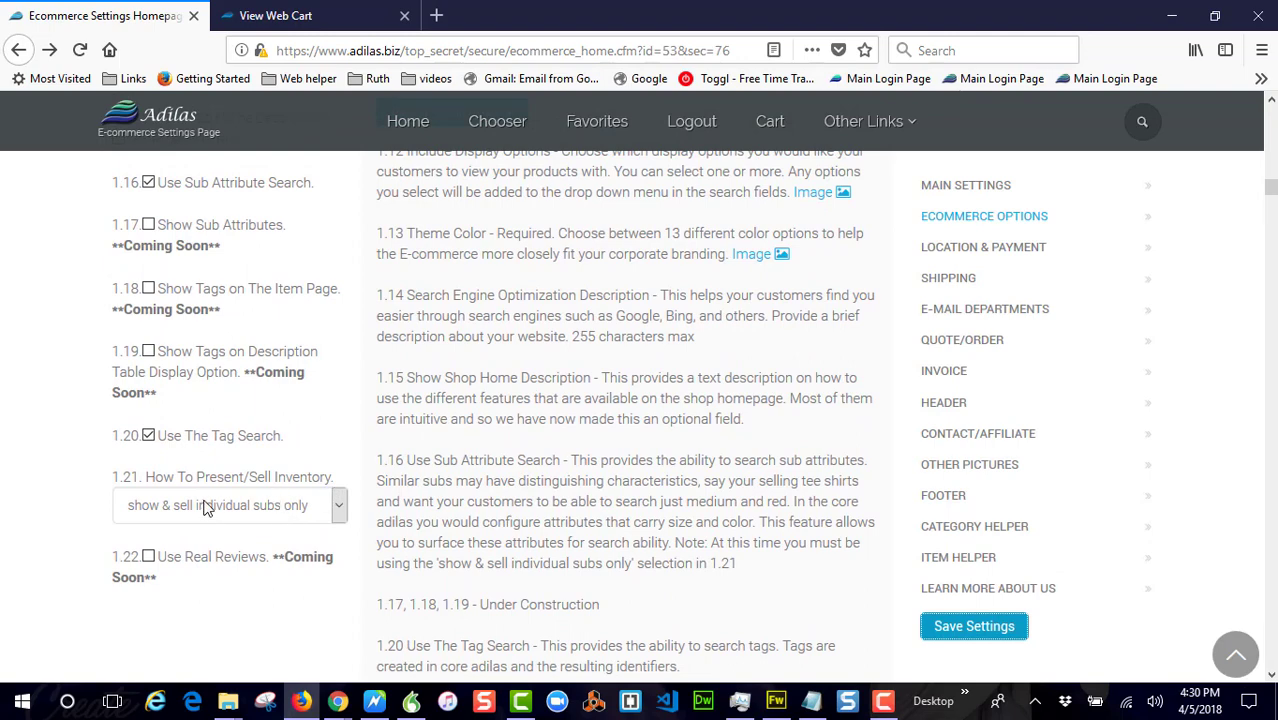
# - Go back from the shopping cart to the shop's laptop list and bring up its price filters
pyautogui.click(326, 18)
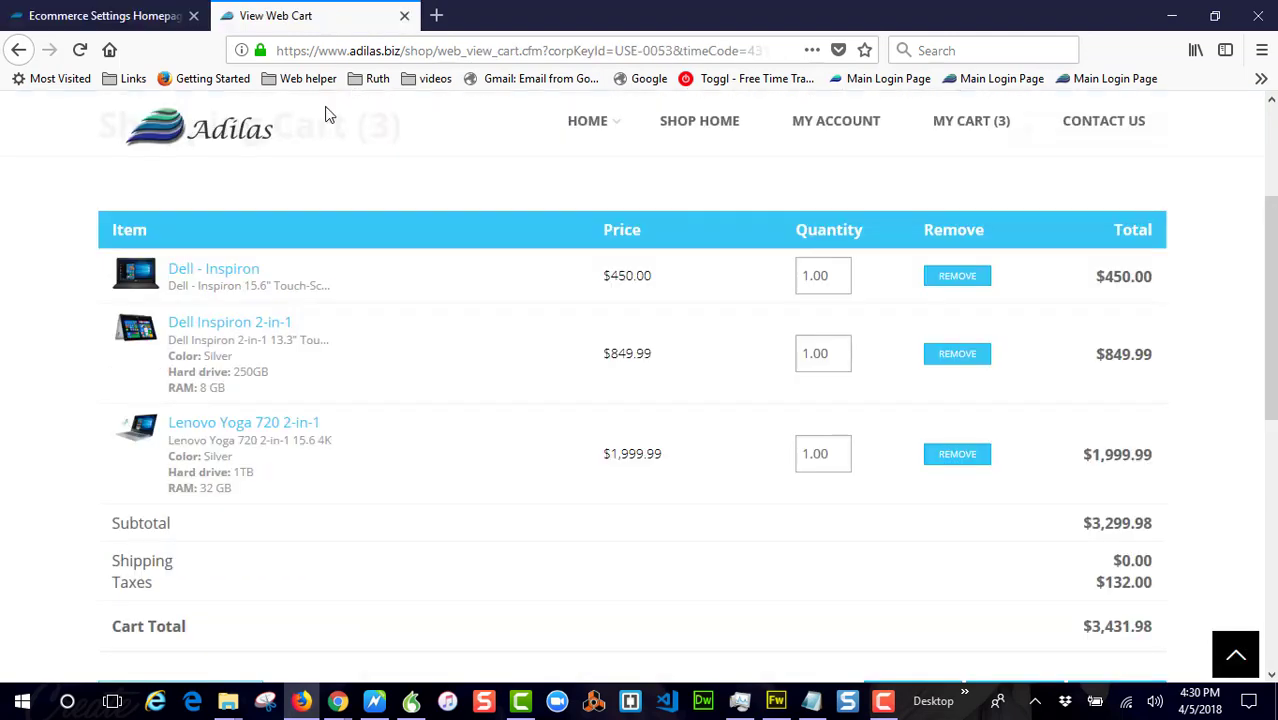
pyautogui.scroll(-1, 378, 397)
pyautogui.scroll(-2, 539, 322)
pyautogui.scroll(4, 800, 290)
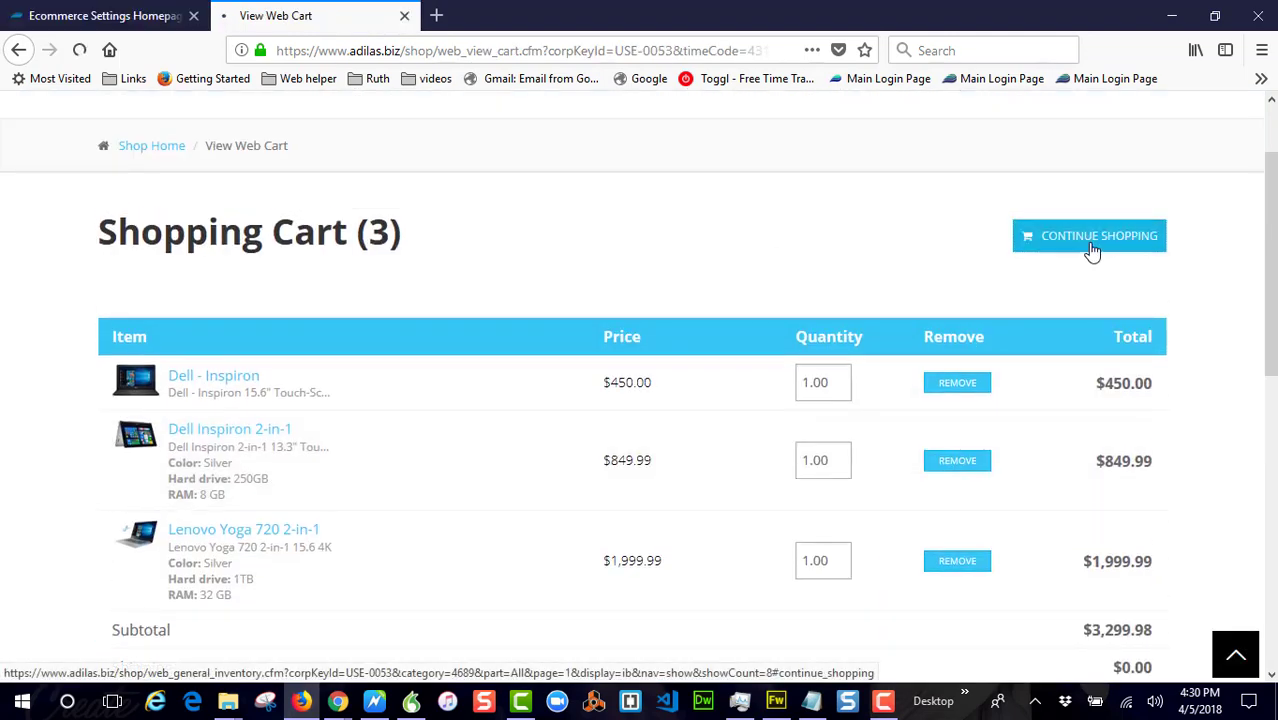
pyautogui.click(1089, 252)
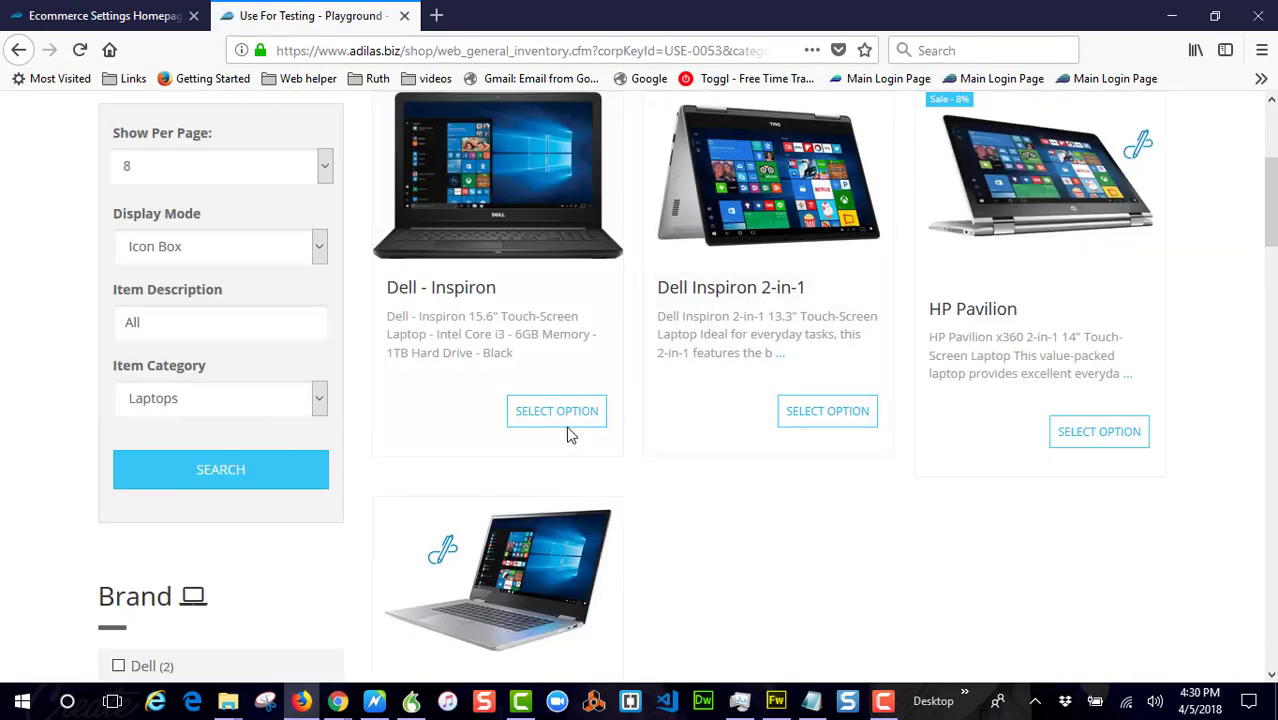
pyautogui.scroll(-6, 222, 391)
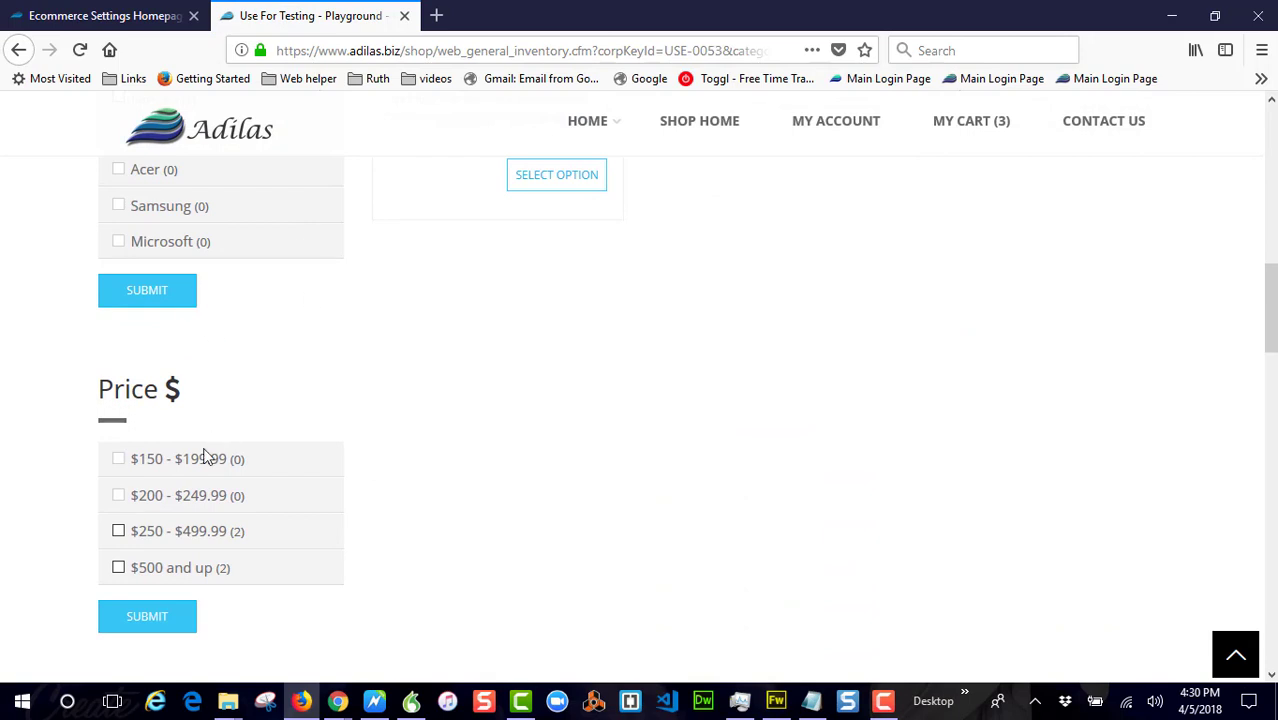
# - Filter the laptop list by 32 GB of RAM and look over the matching listing
pyautogui.scroll(-3, 265, 337)
pyautogui.scroll(-6, 157, 458)
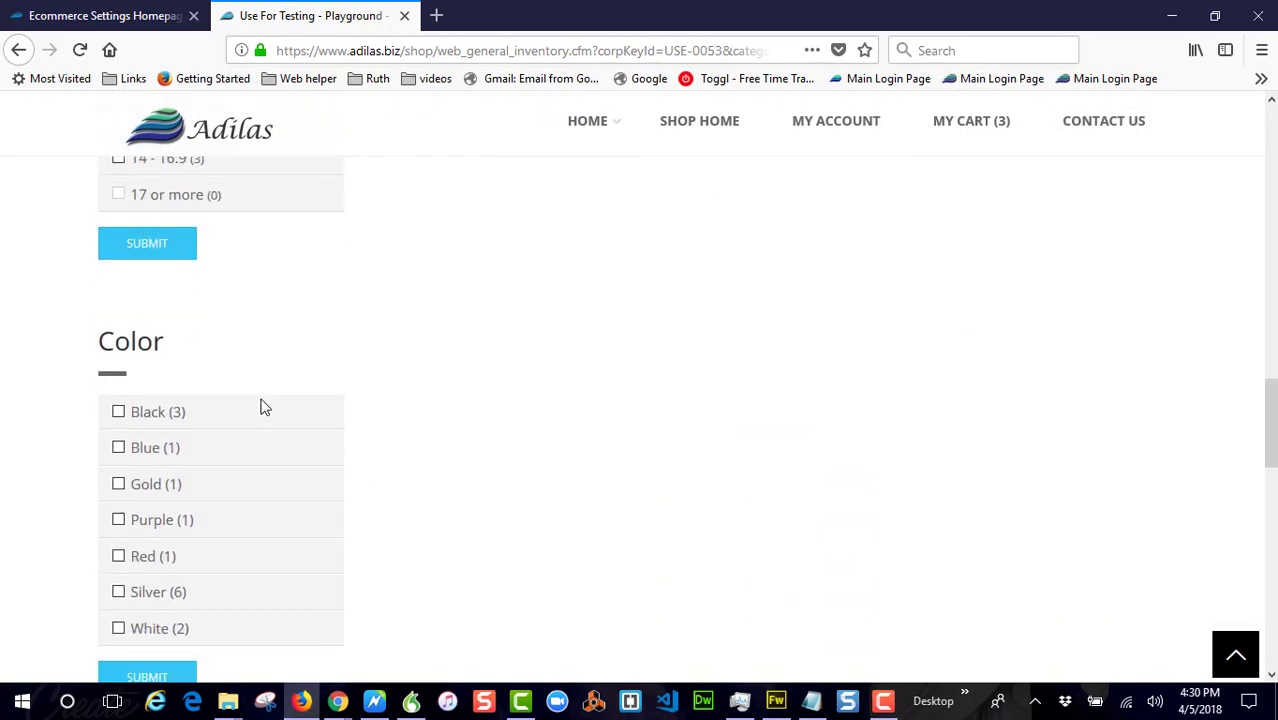
pyautogui.scroll(-3, 118, 253)
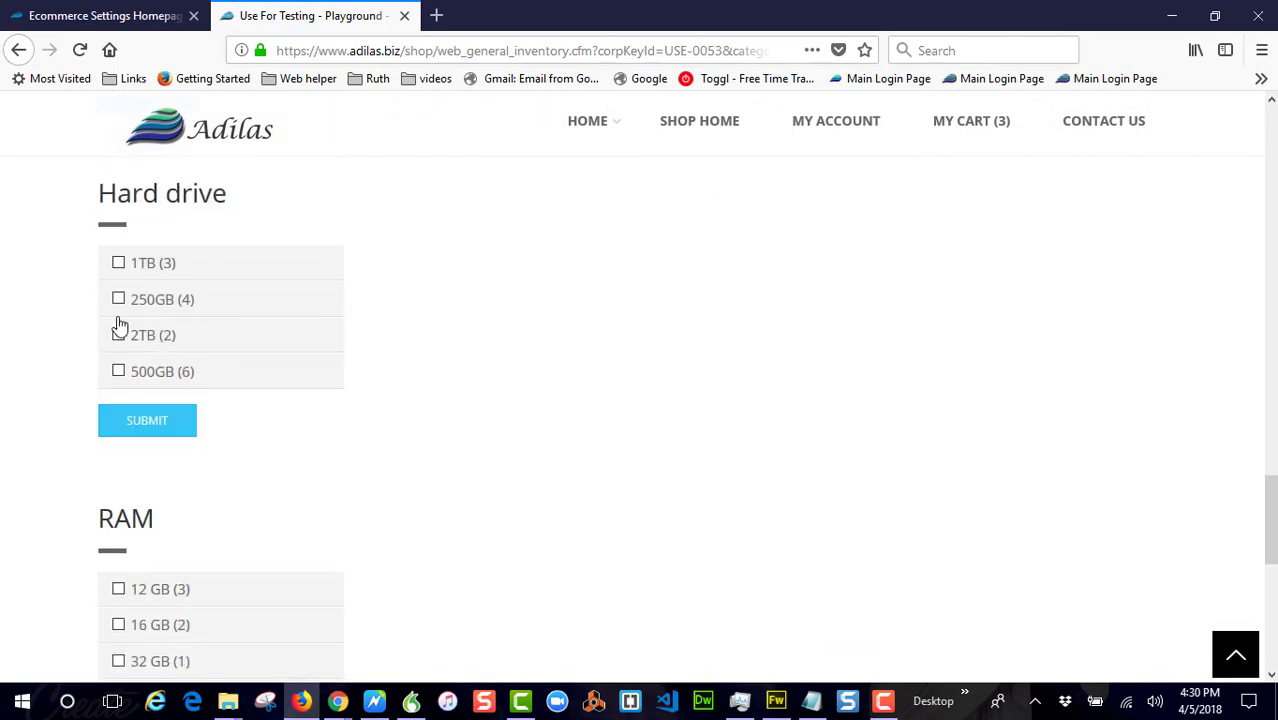
pyautogui.scroll(-4, 176, 350)
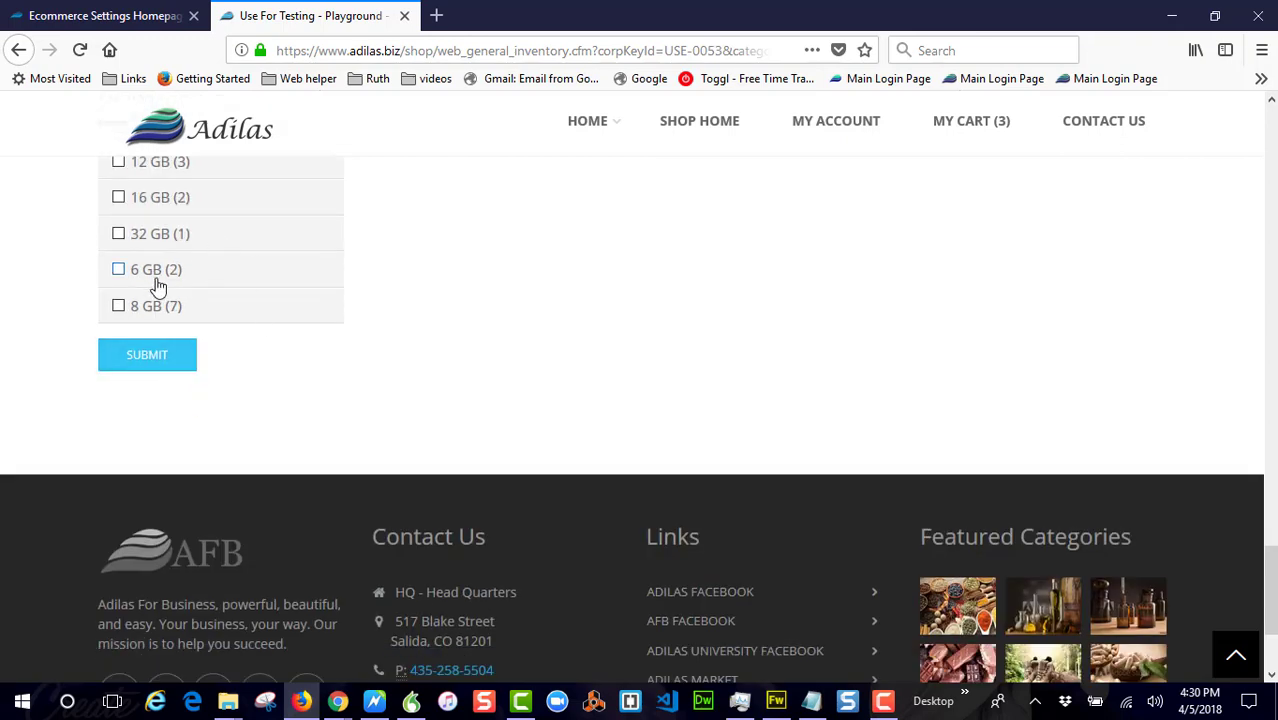
pyautogui.scroll(2, 157, 285)
pyautogui.scroll(1, 157, 288)
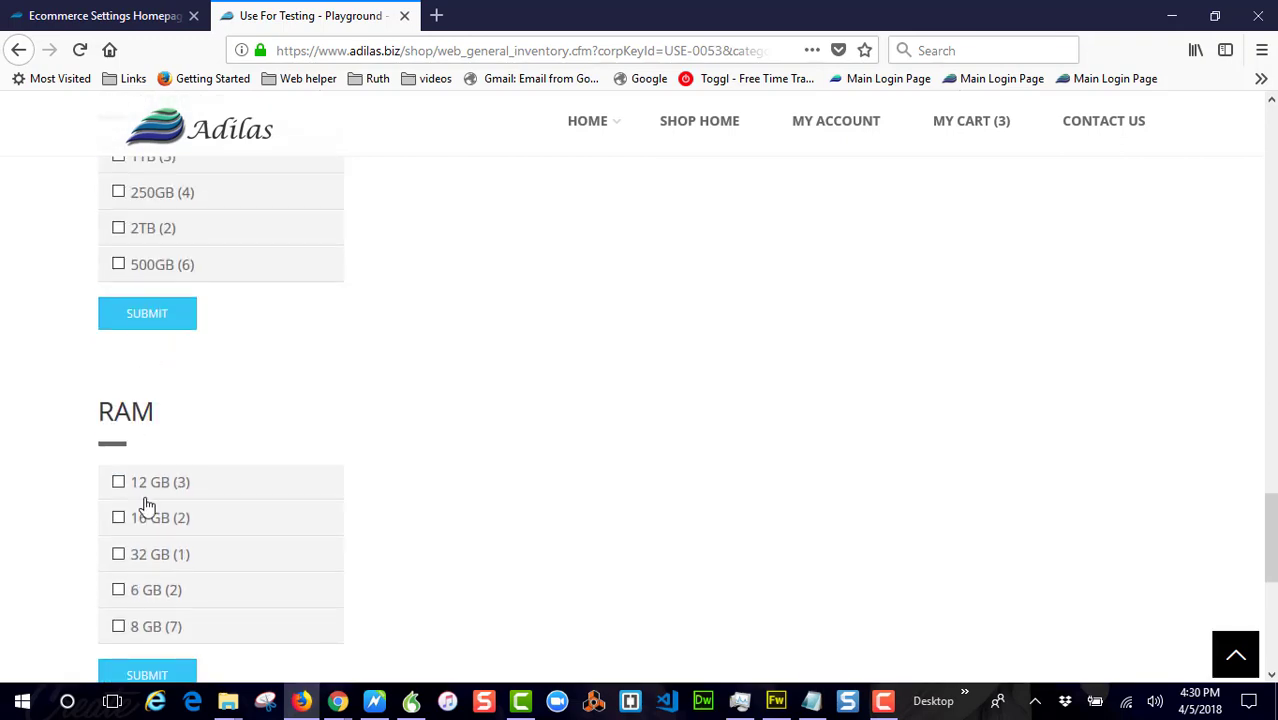
pyautogui.click(120, 556)
pyautogui.click(166, 674)
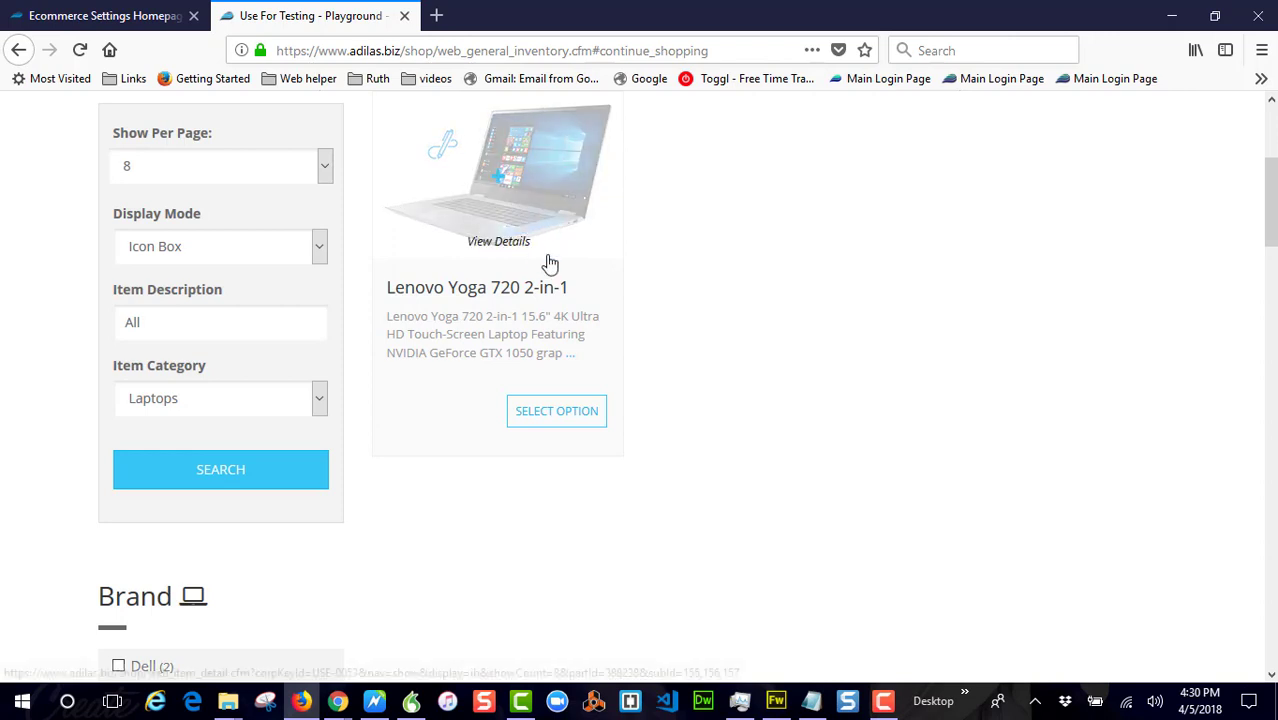
pyautogui.scroll(2, 540, 290)
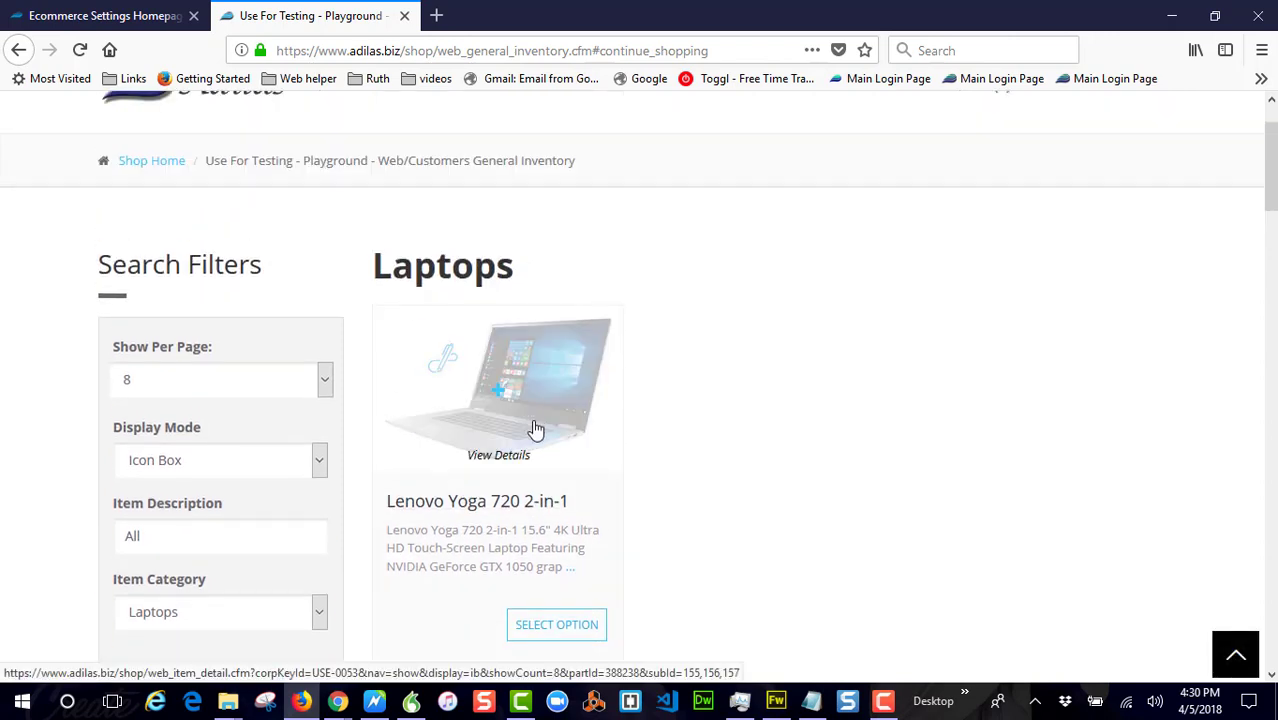
pyautogui.scroll(-3, 500, 450)
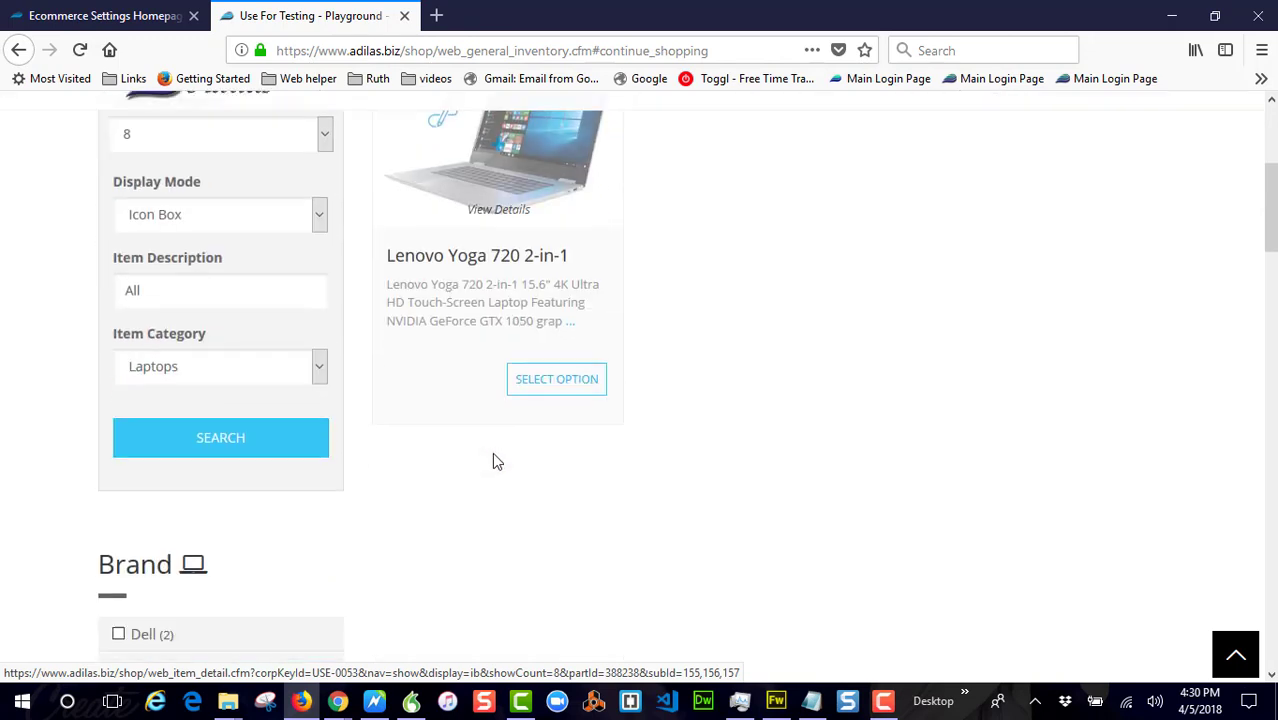
# - Clear the 32 GB RAM filter and resubmit the filters to list all laptops
pyautogui.scroll(-12, 217, 459)
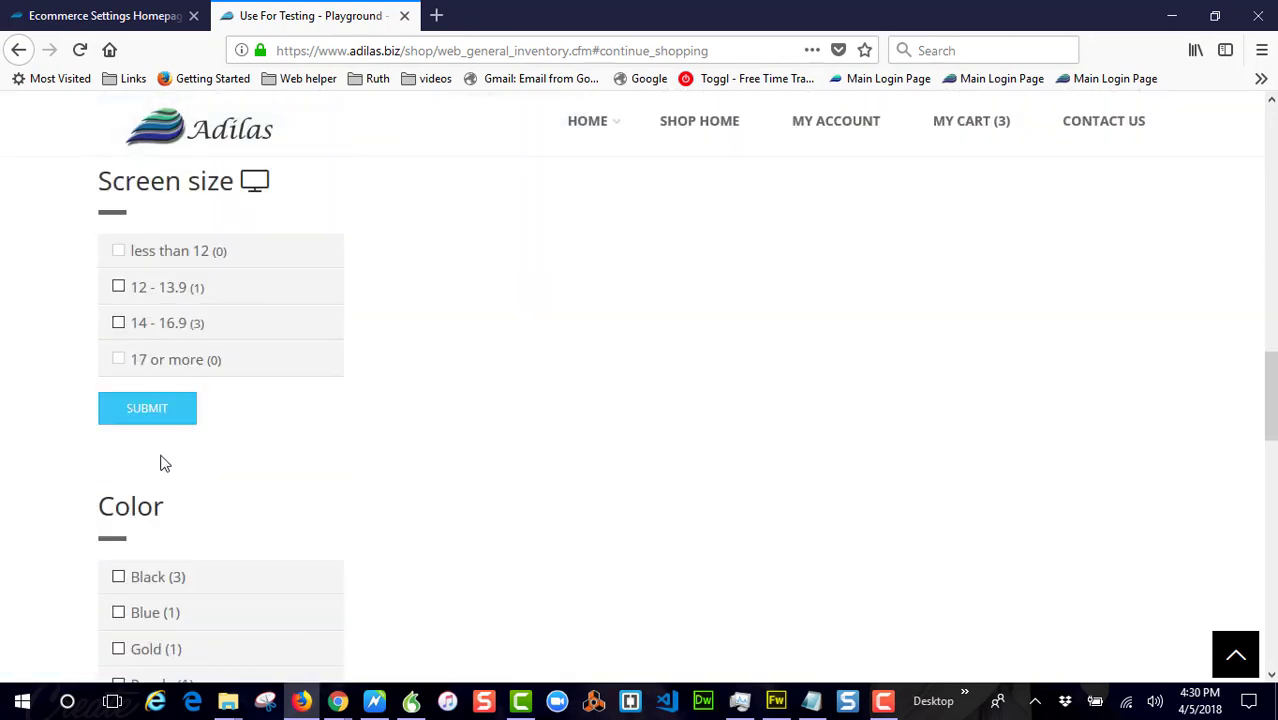
pyautogui.scroll(-7, 153, 465)
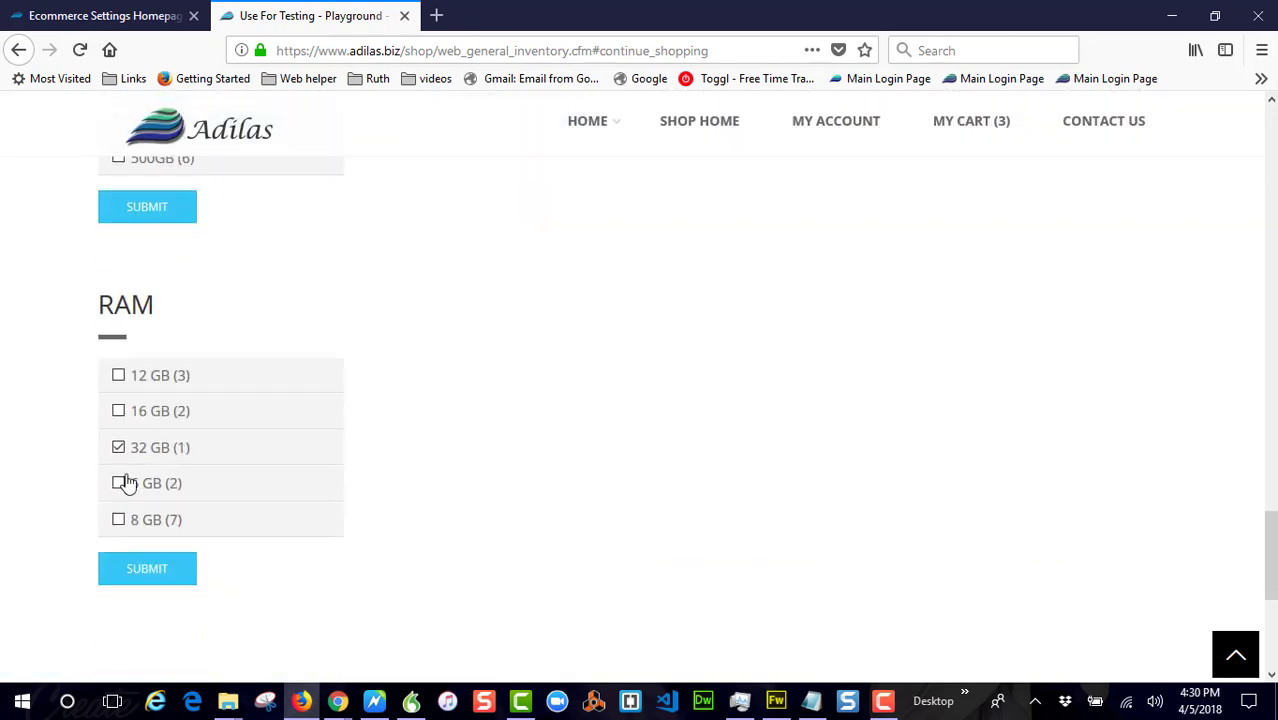
pyautogui.click(121, 452)
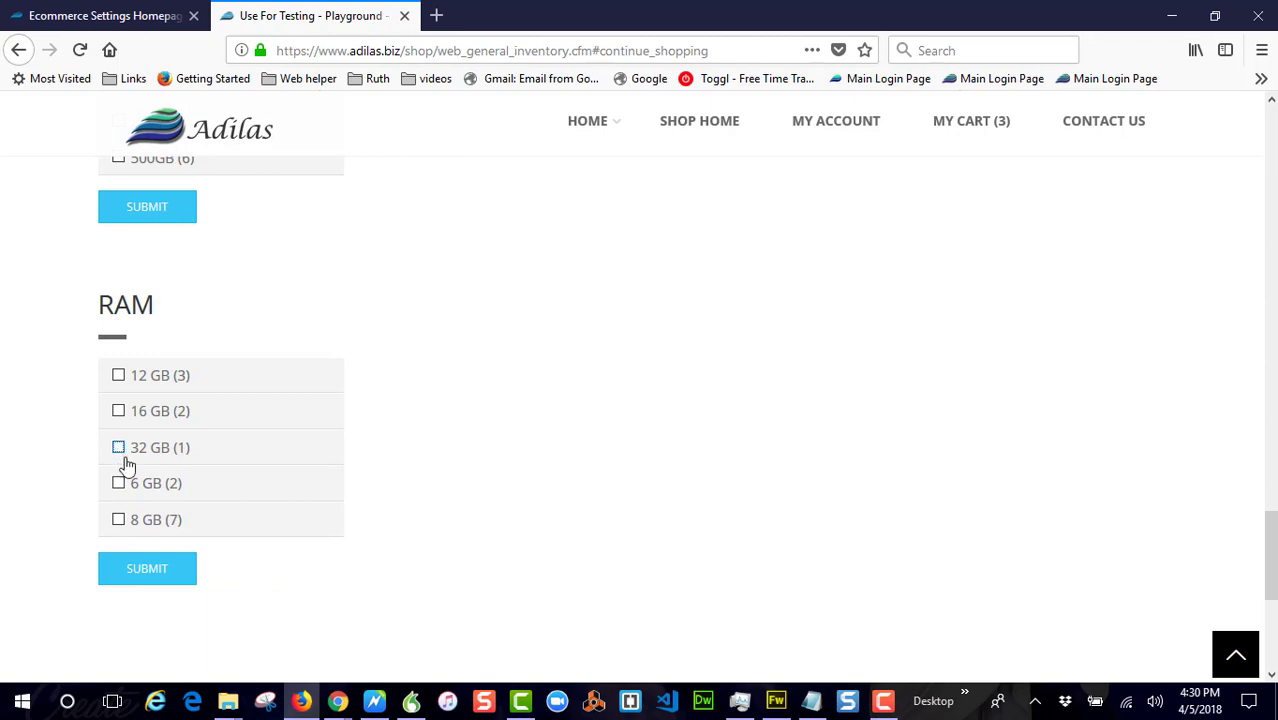
pyautogui.click(190, 212)
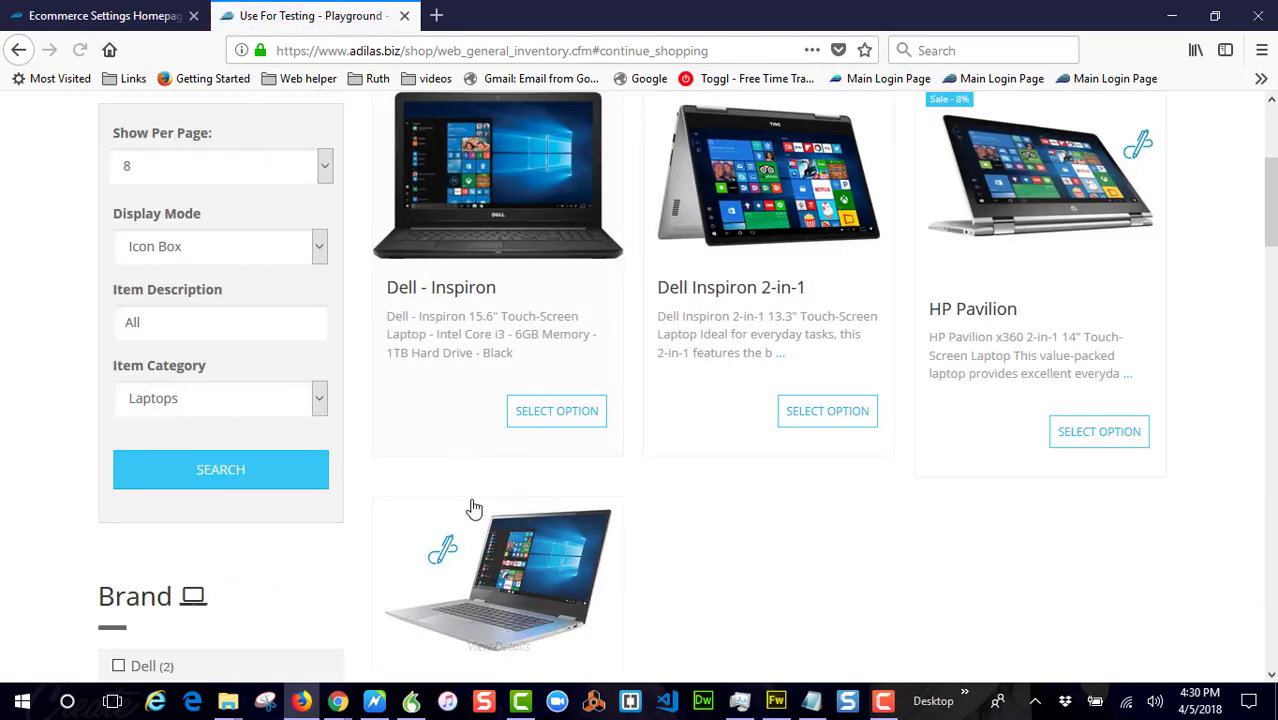
# - Review the brand, price, screen size and color filters, and bring up the How To Present/Sell Inventory choices in the e-commerce settings
pyautogui.scroll(-5, 302, 440)
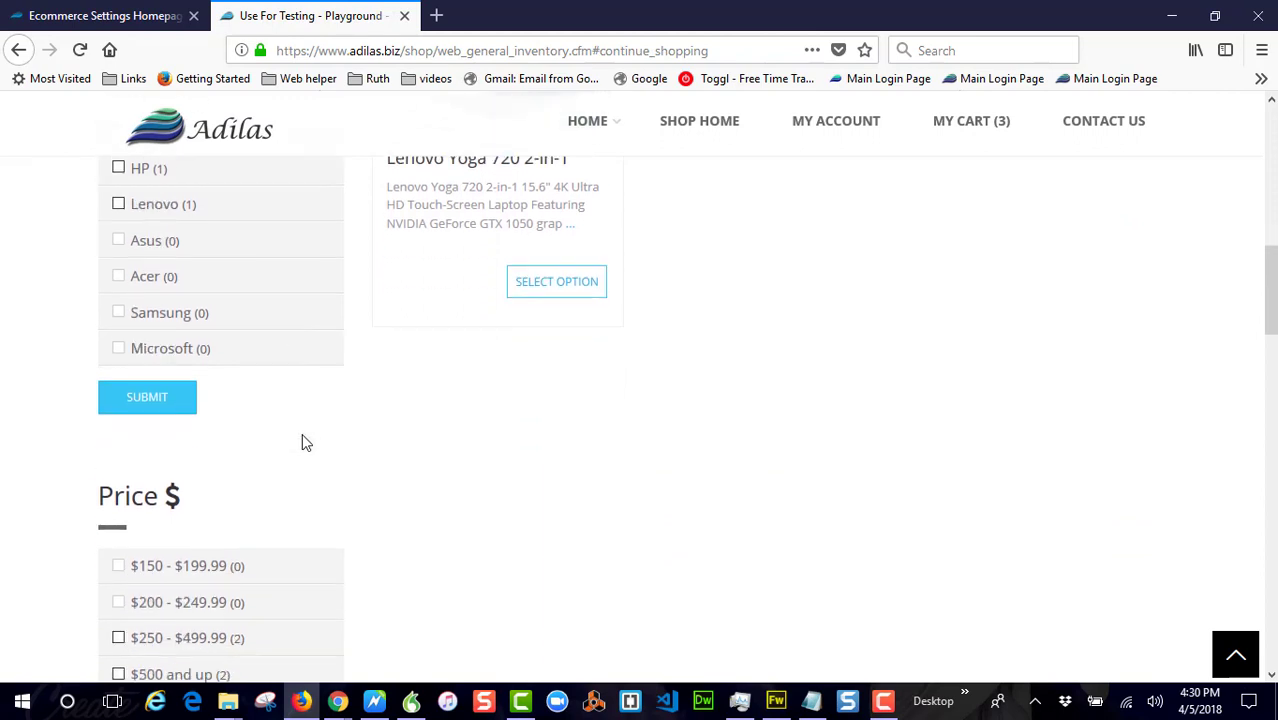
pyautogui.scroll(-4, 305, 442)
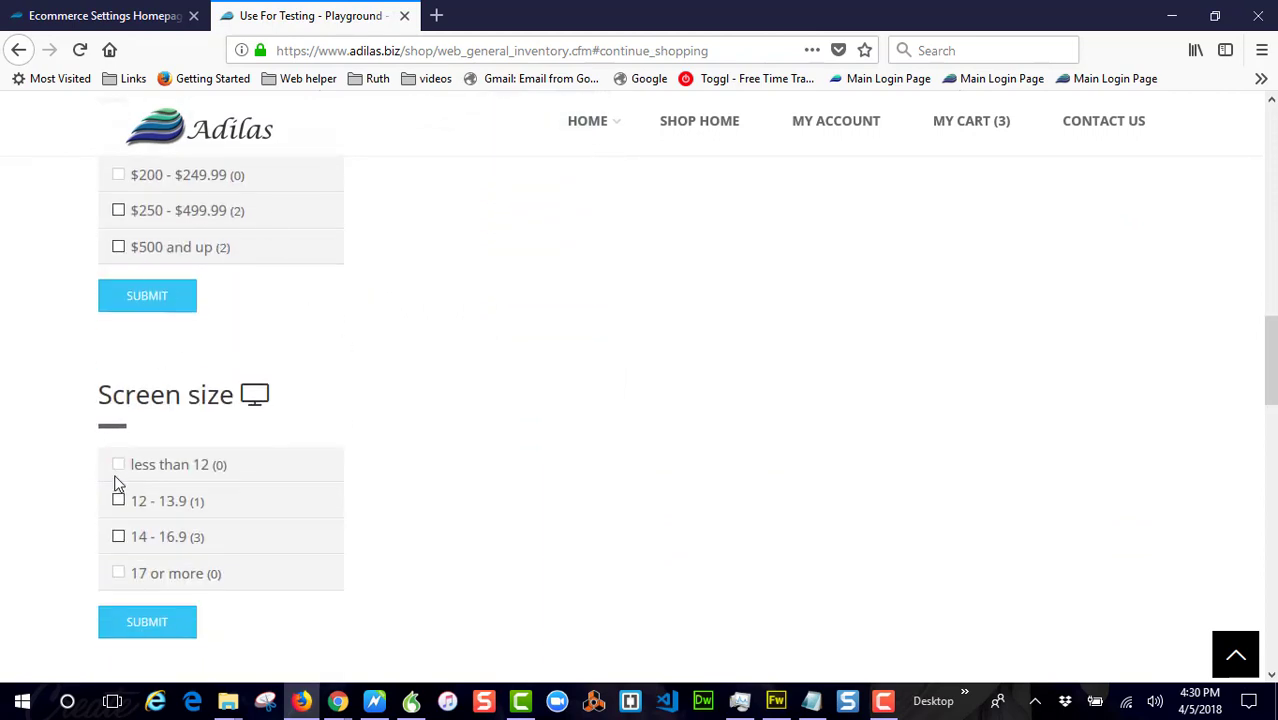
pyautogui.scroll(4, 160, 398)
pyautogui.scroll(-8, 186, 560)
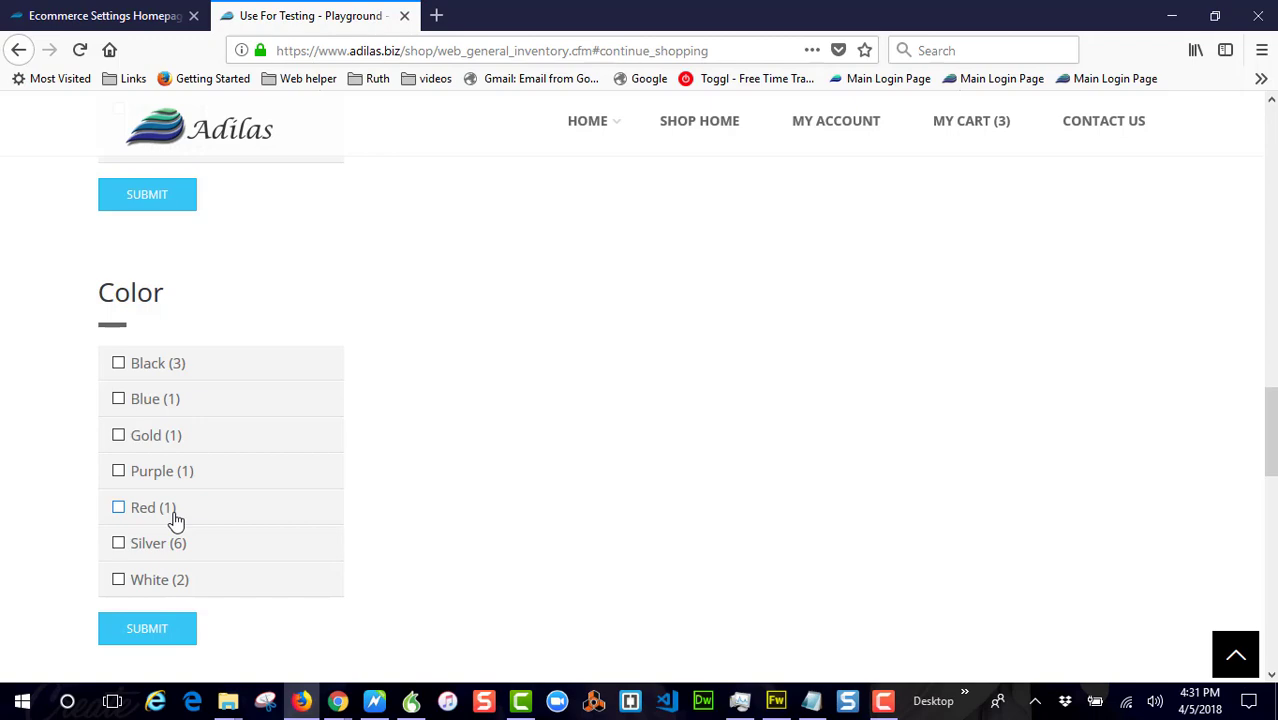
pyautogui.scroll(10, 542, 531)
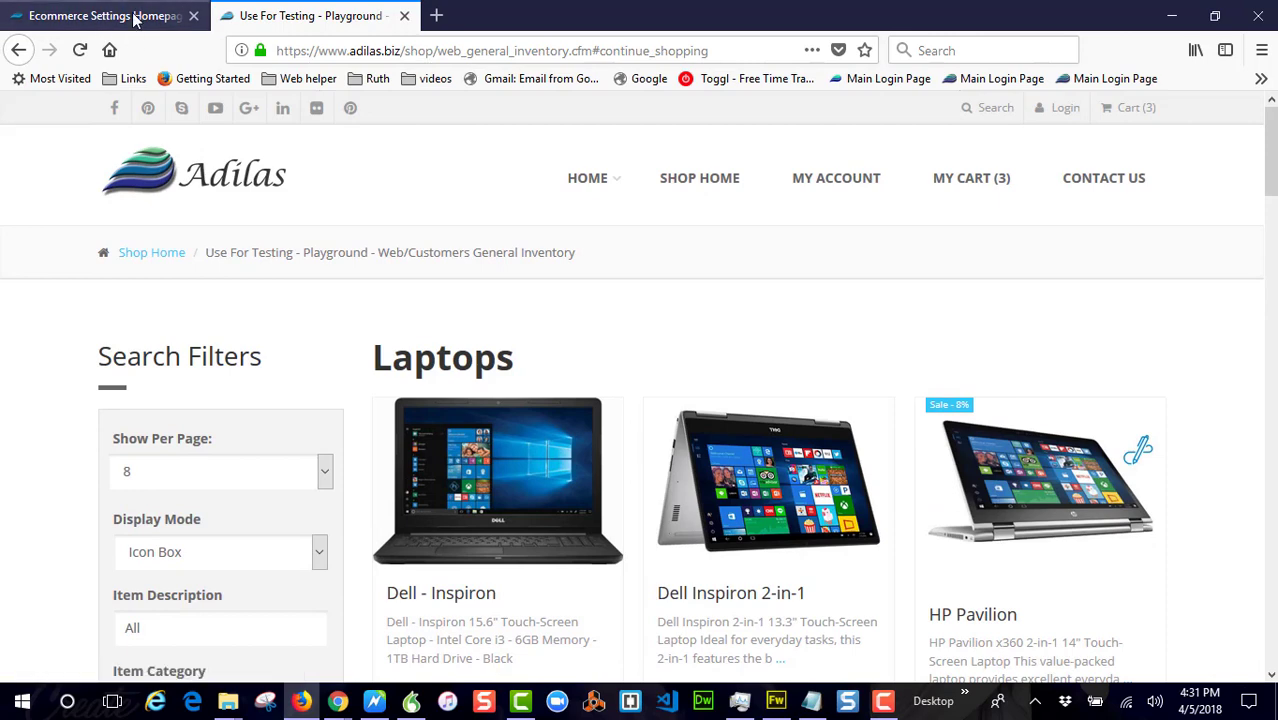
pyautogui.click(135, 16)
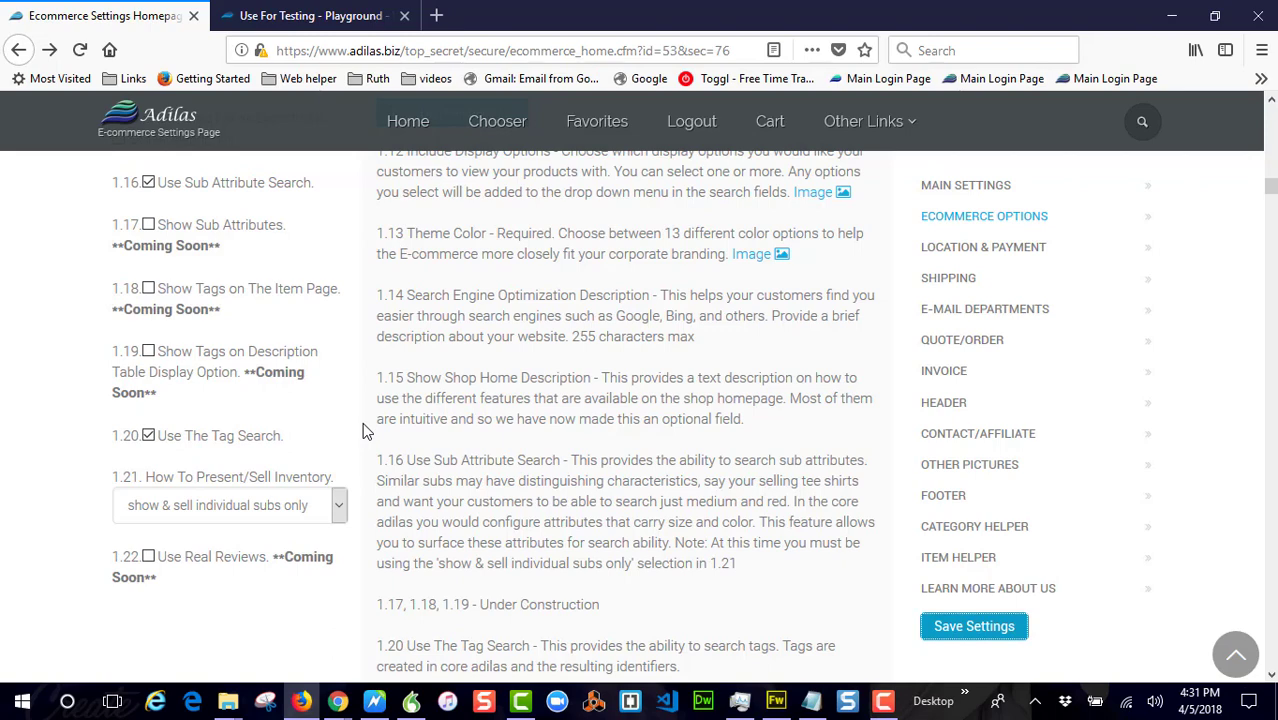
pyautogui.click(280, 508)
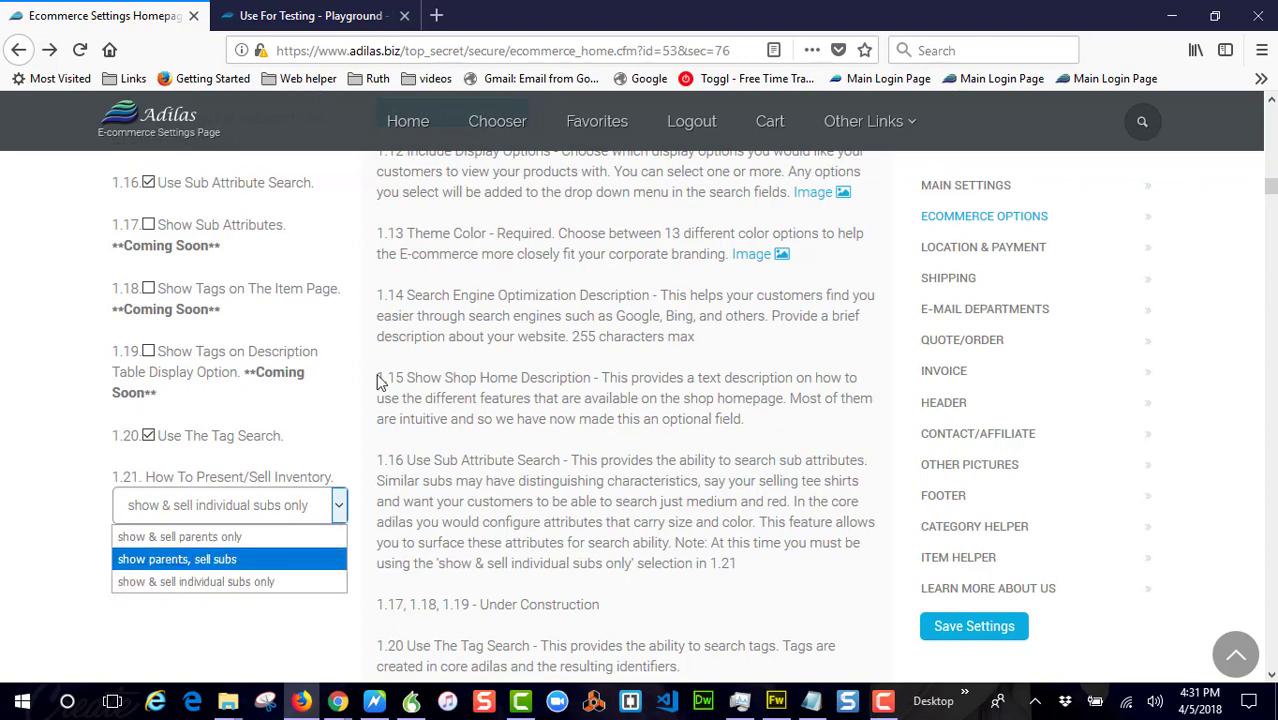
# - Return to the Adilas homepage and open the E-commerce Settings page from there
pyautogui.click(183, 117)
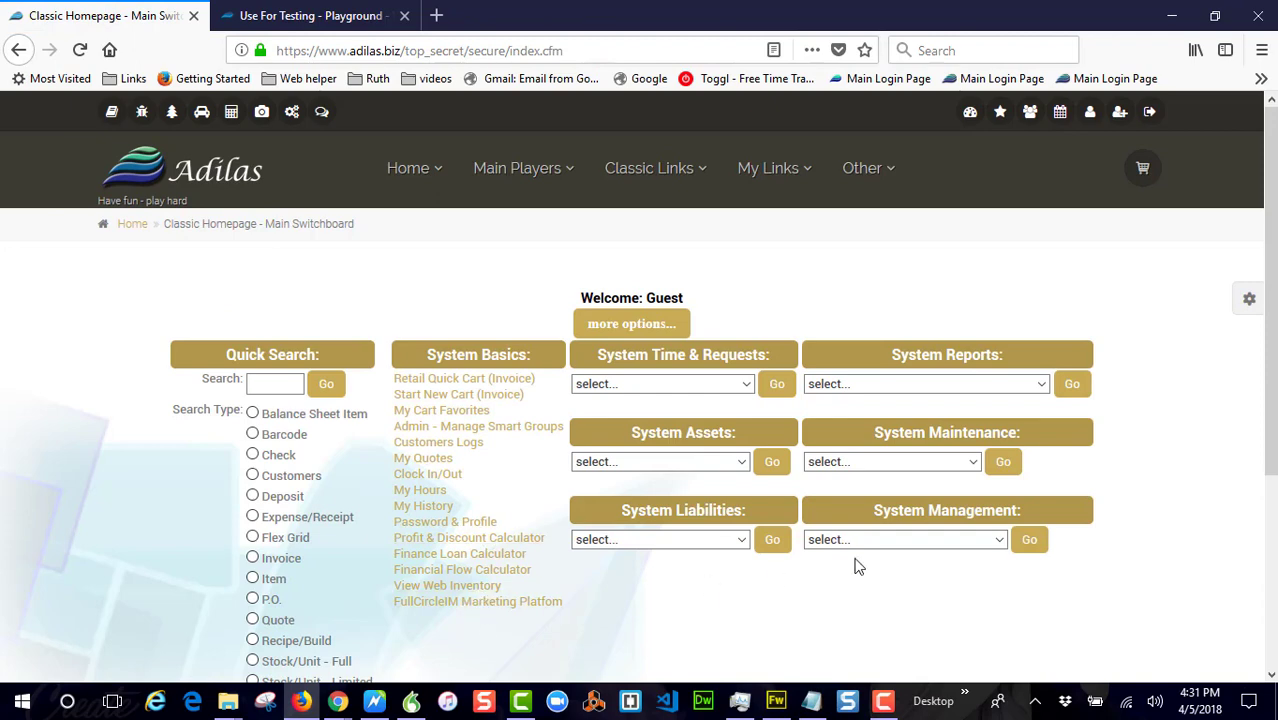
pyautogui.moveTo(862, 166)
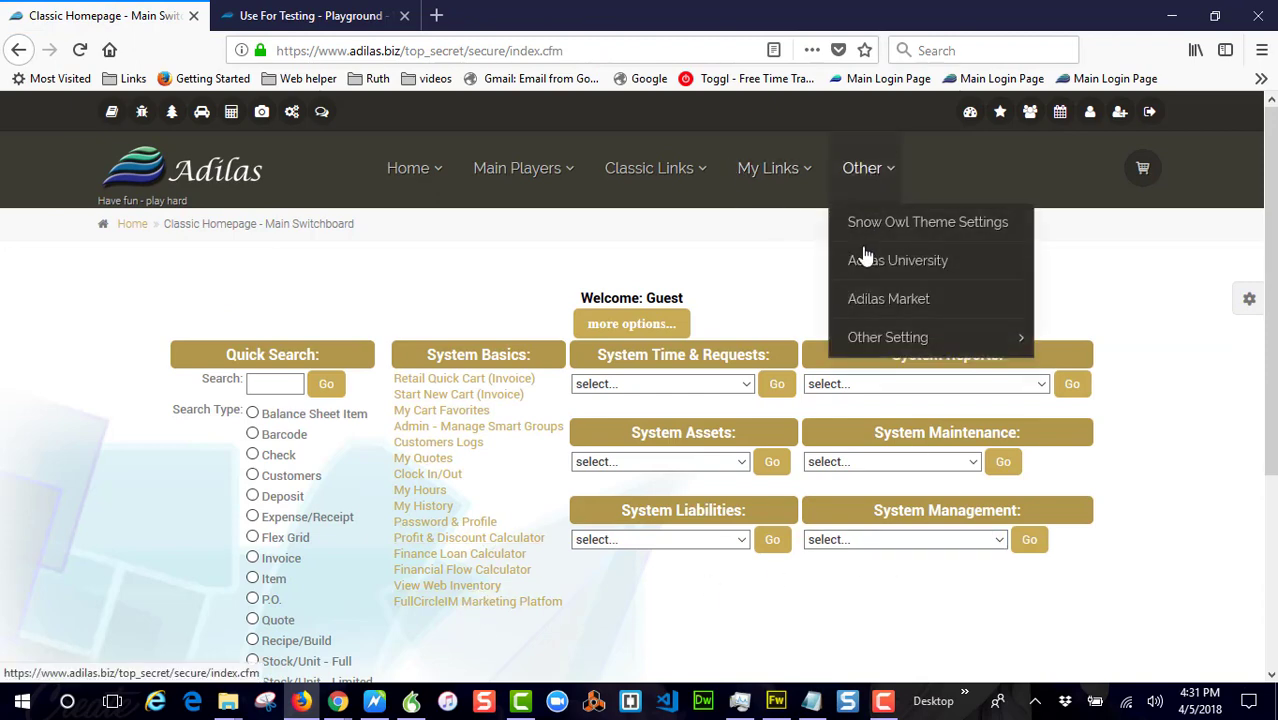
pyautogui.moveTo(897, 350)
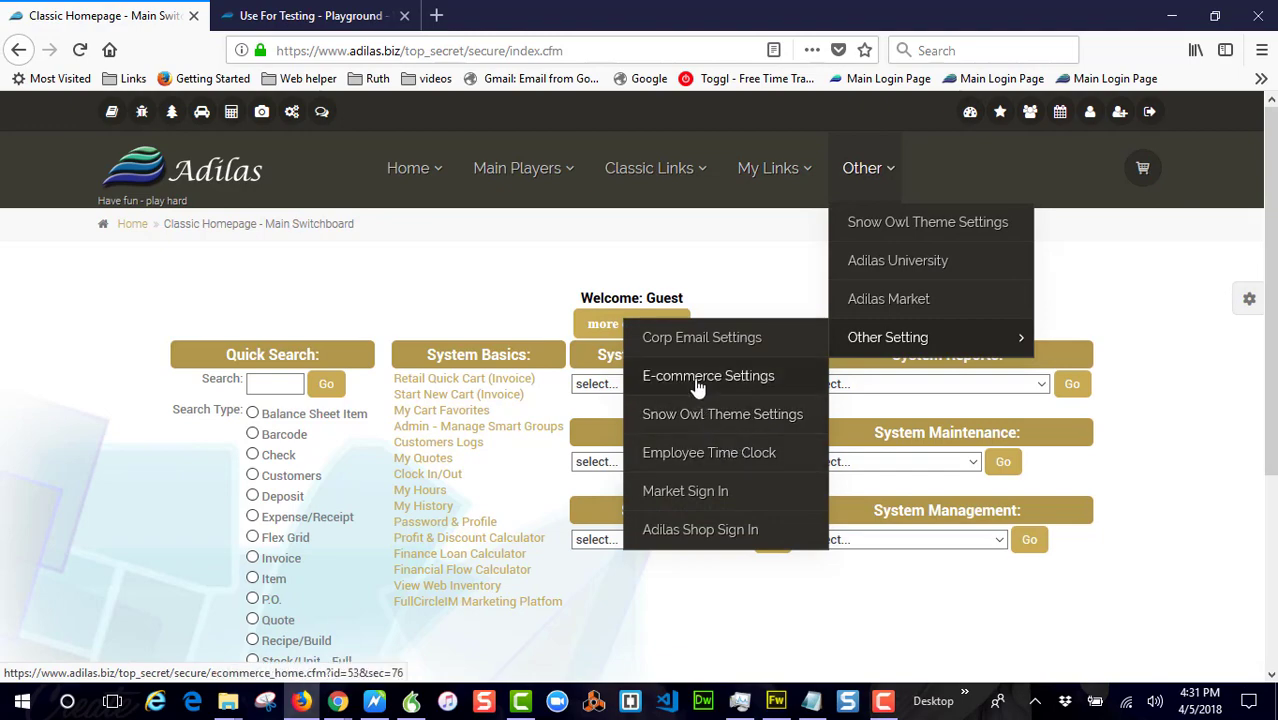
pyautogui.click(694, 384)
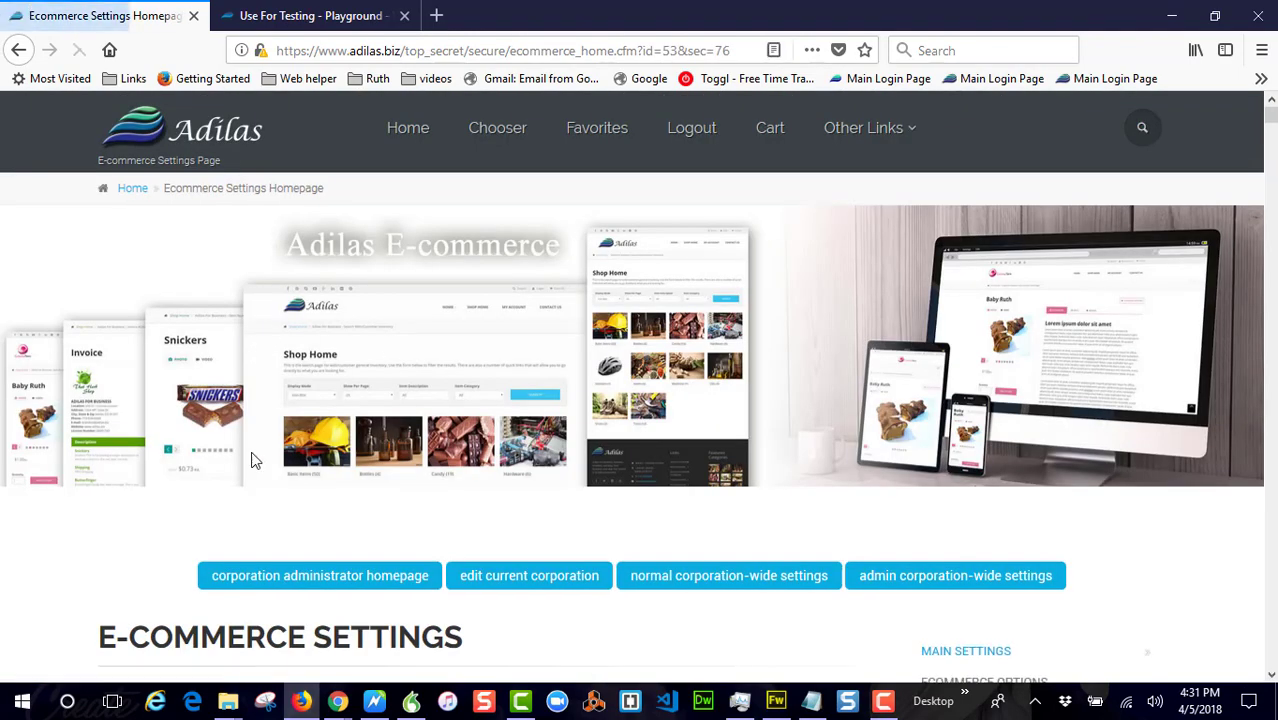
# - In the E-commerce Options, set How To Present/Sell Inventory to show parents, sell subs, and save the settings
pyautogui.scroll(-2, 260, 440)
pyautogui.scroll(-15, 280, 420)
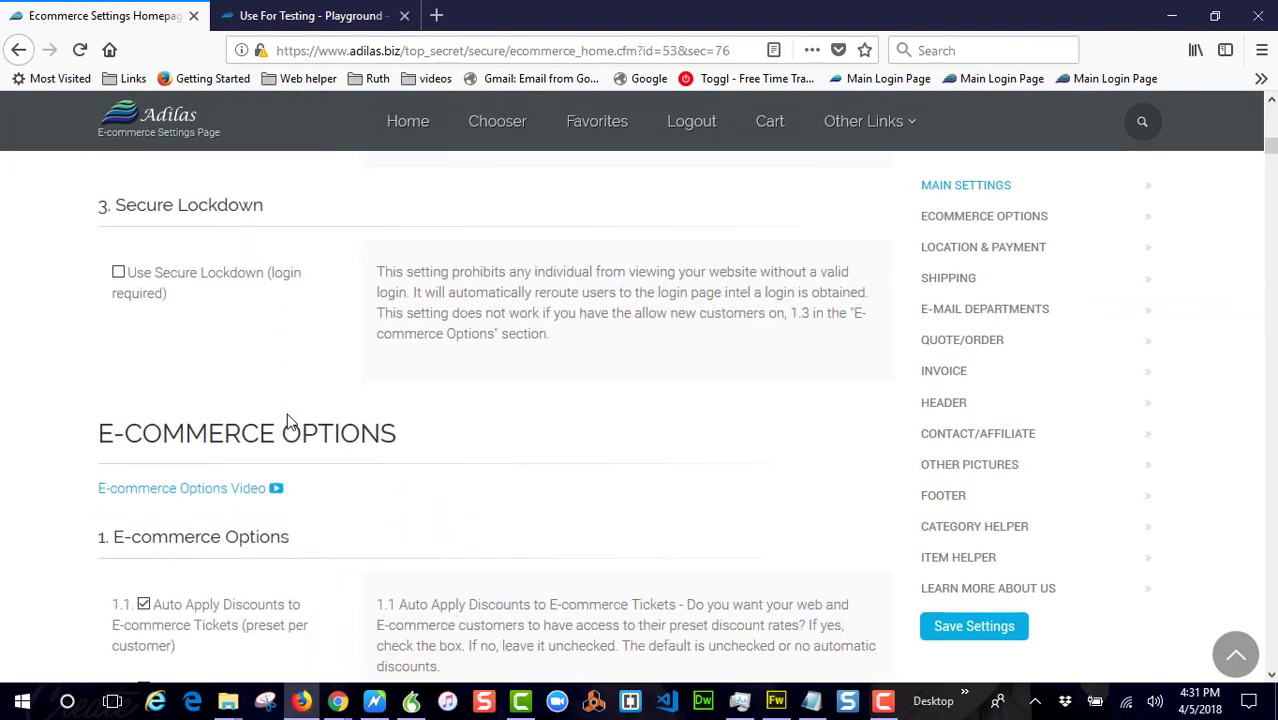
pyautogui.click(950, 222)
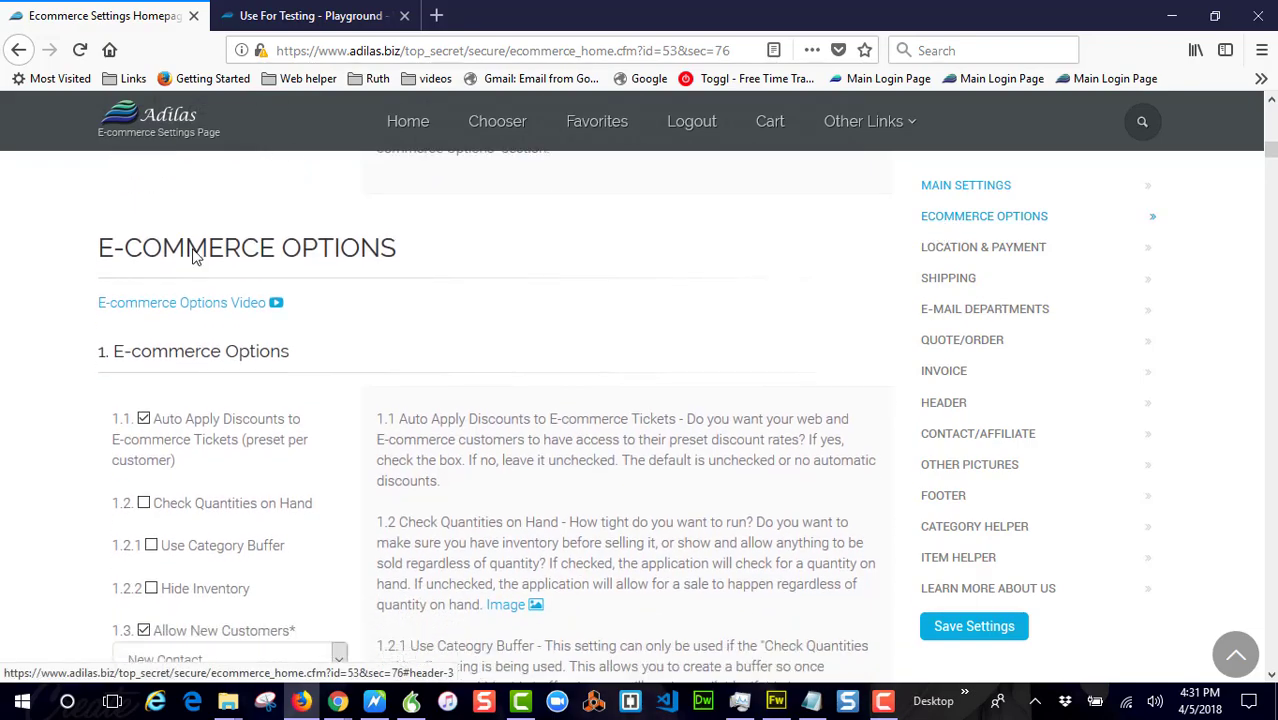
pyautogui.scroll(-2, 245, 441)
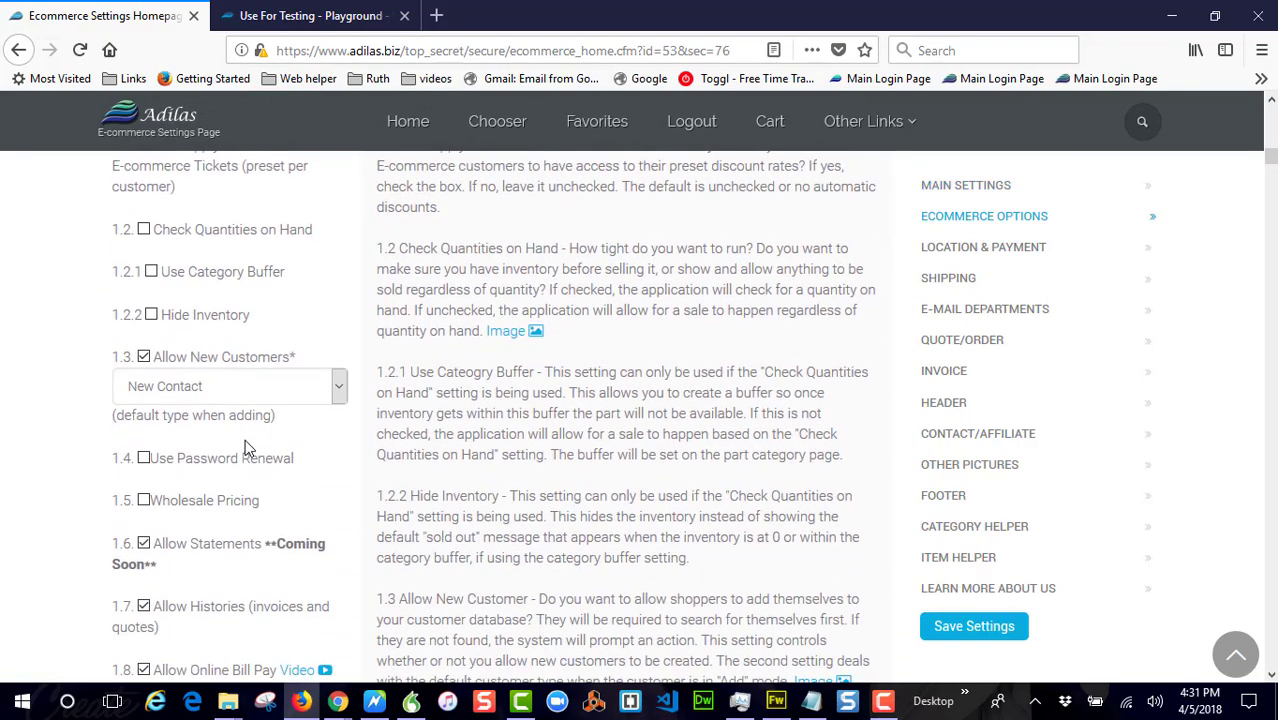
pyautogui.scroll(3, 245, 441)
pyautogui.scroll(-5, 245, 441)
pyautogui.scroll(-10, 245, 445)
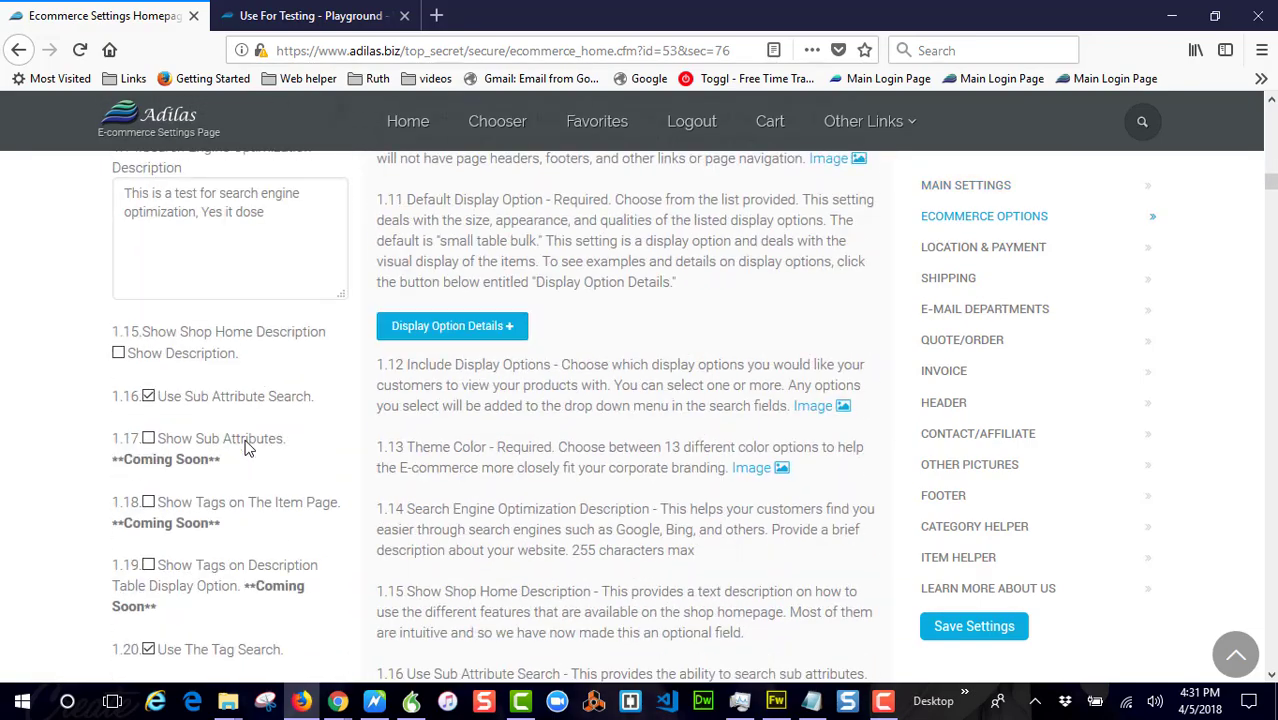
pyautogui.click(236, 400)
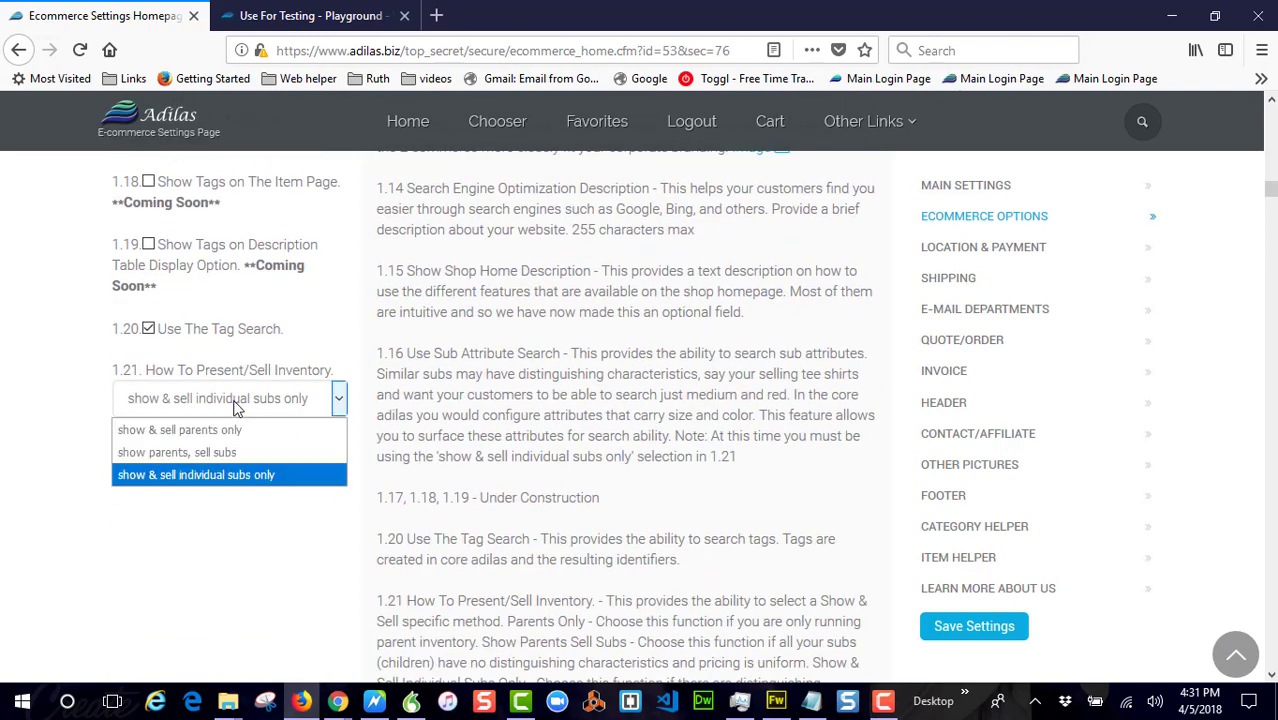
pyautogui.click(218, 450)
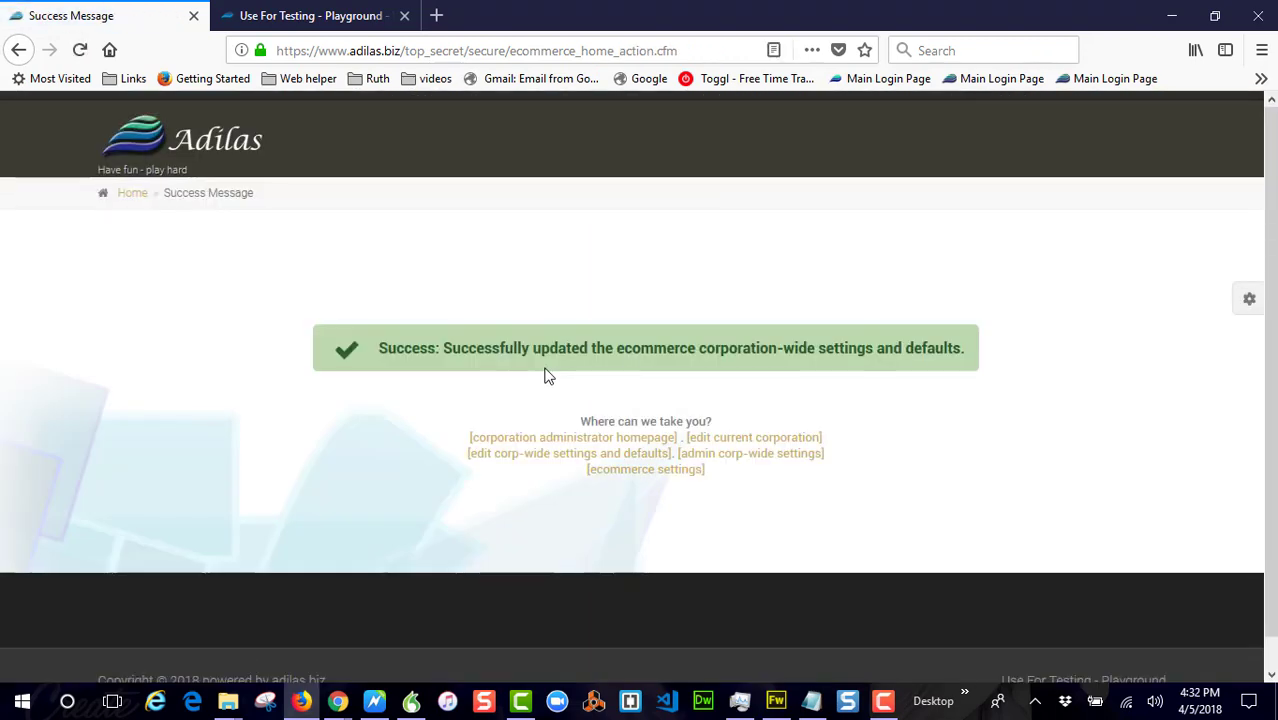
# - Switch to the shop's laptop list and try to reload the page
pyautogui.click(318, 22)
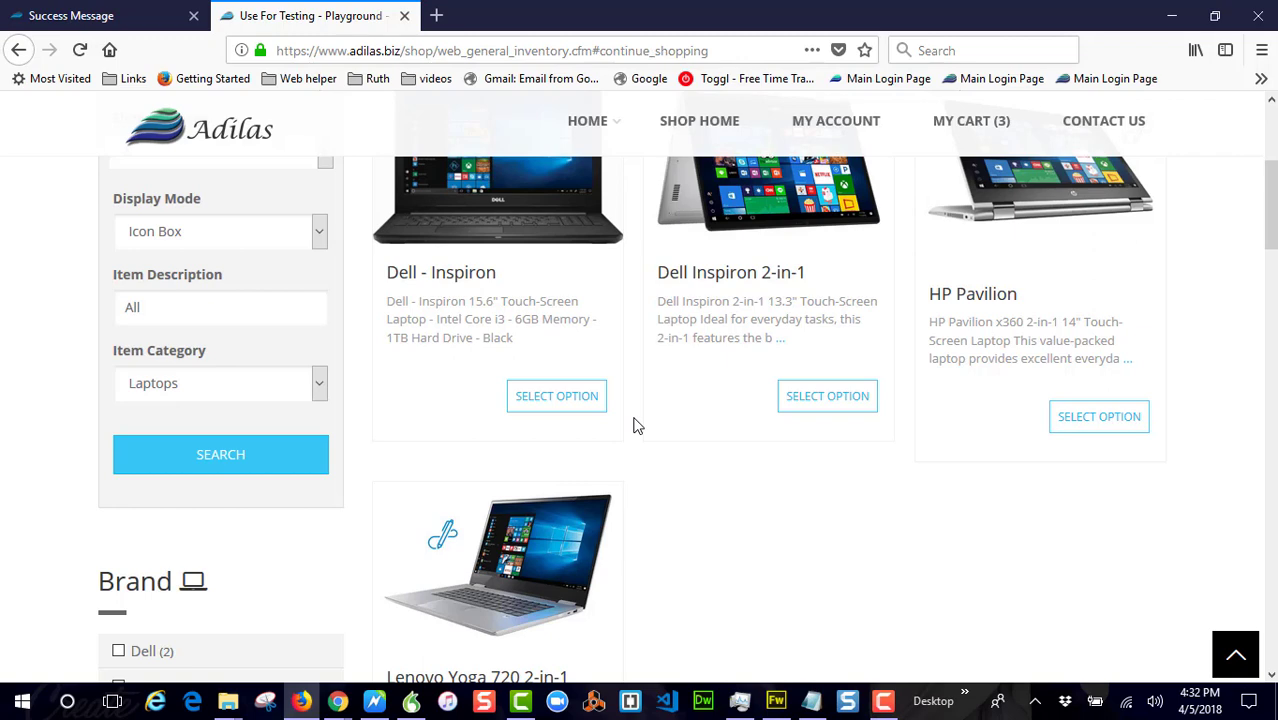
pyautogui.rightClick(648, 446)
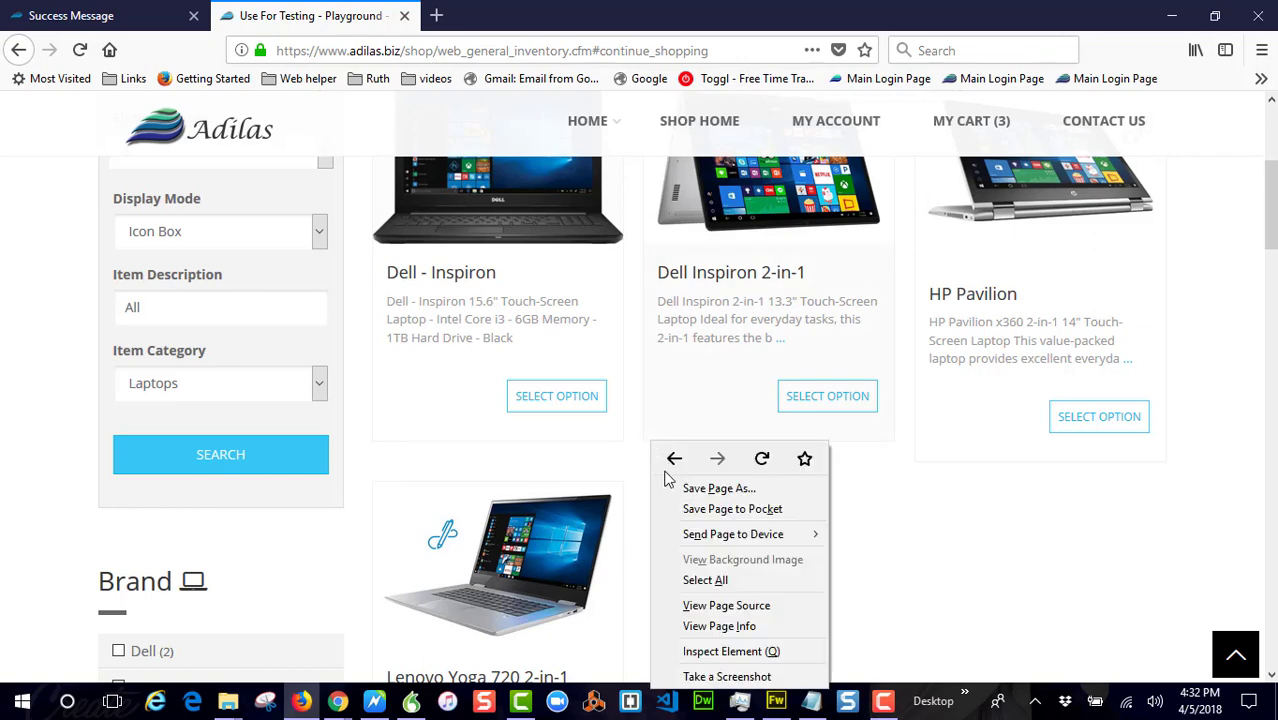
pyautogui.click(768, 457)
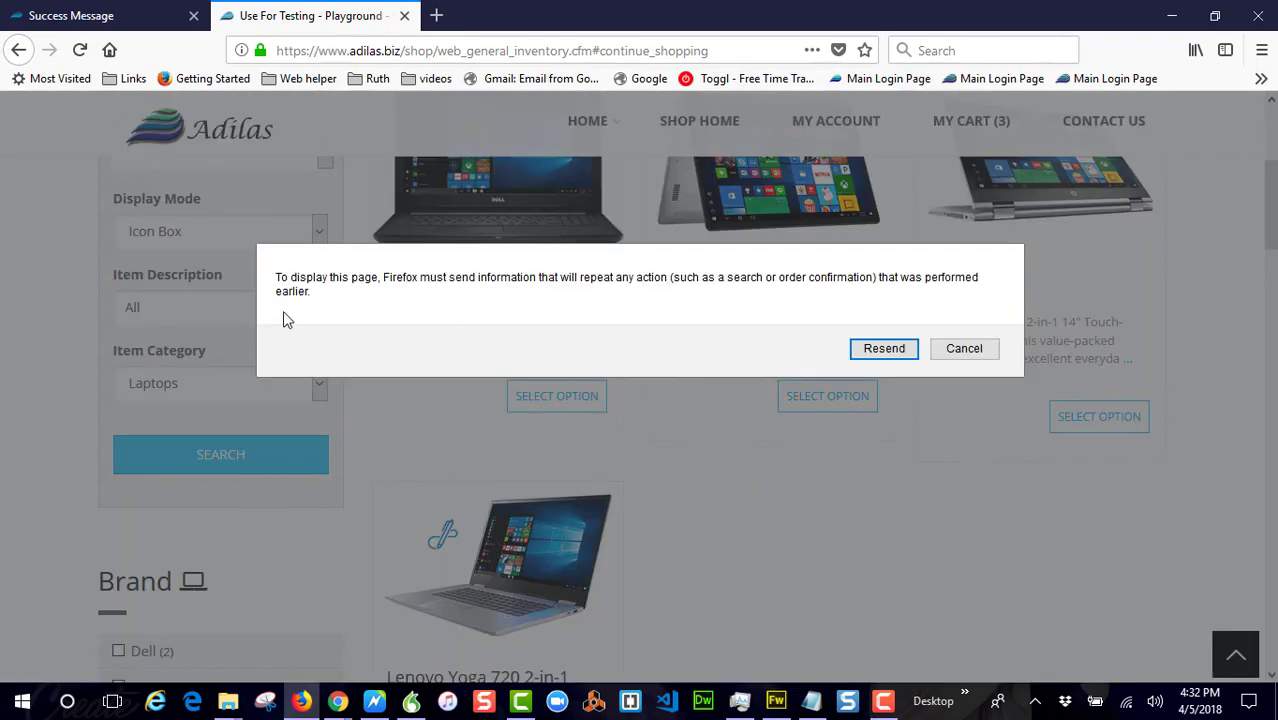
pyautogui.click(963, 348)
pyautogui.scroll(3, 836, 443)
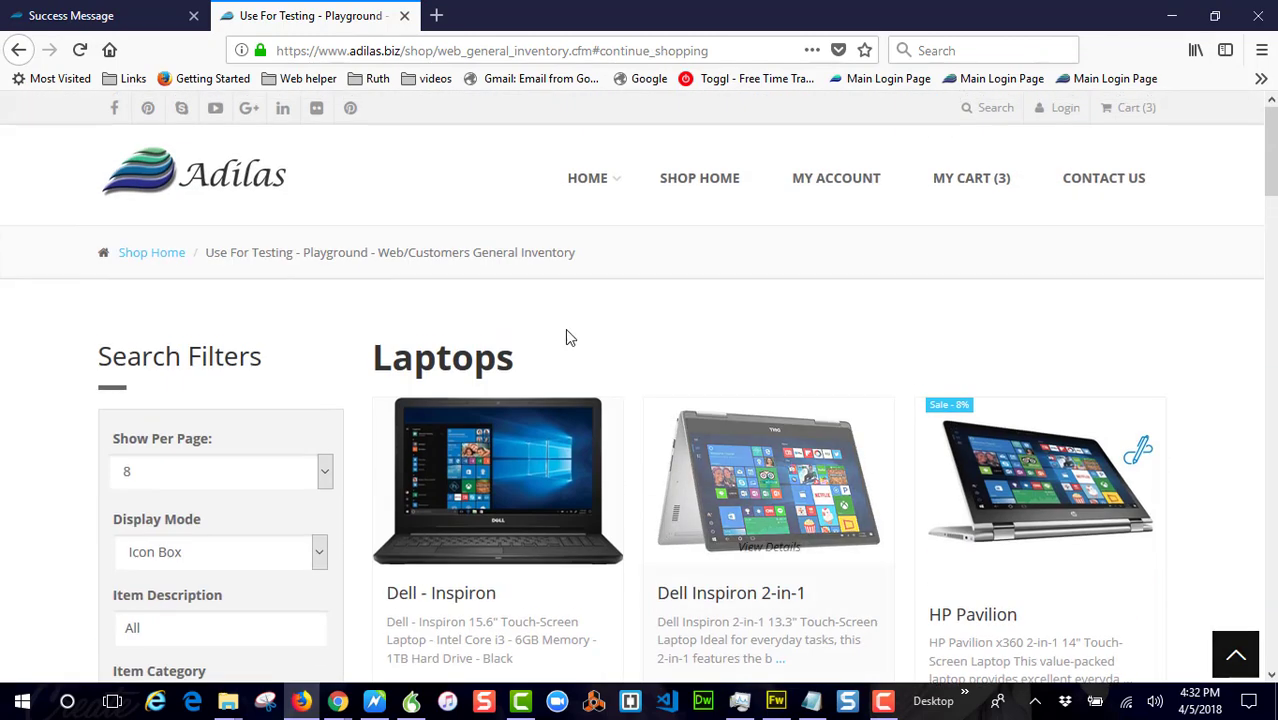
# - Reopen the Laptops category from the shop home and add the Dell Inspiron 2-in-1 to the cart
pyautogui.click(713, 188)
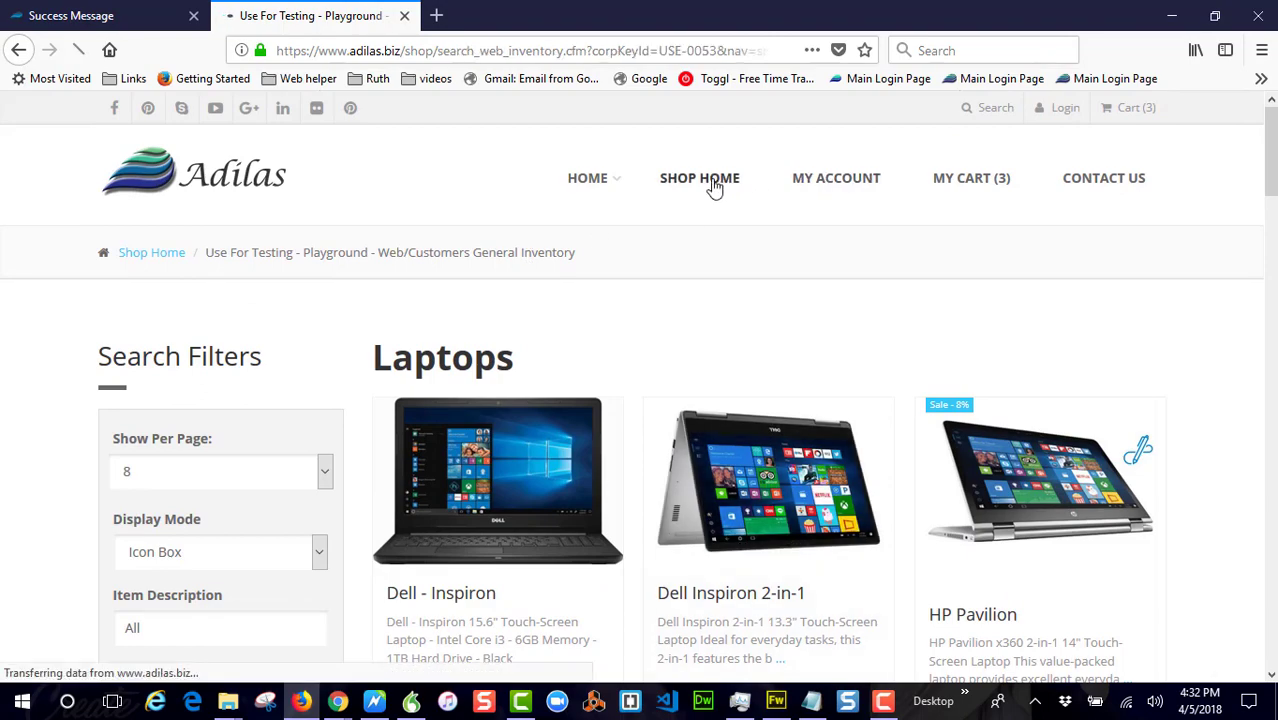
pyautogui.scroll(-4, 536, 388)
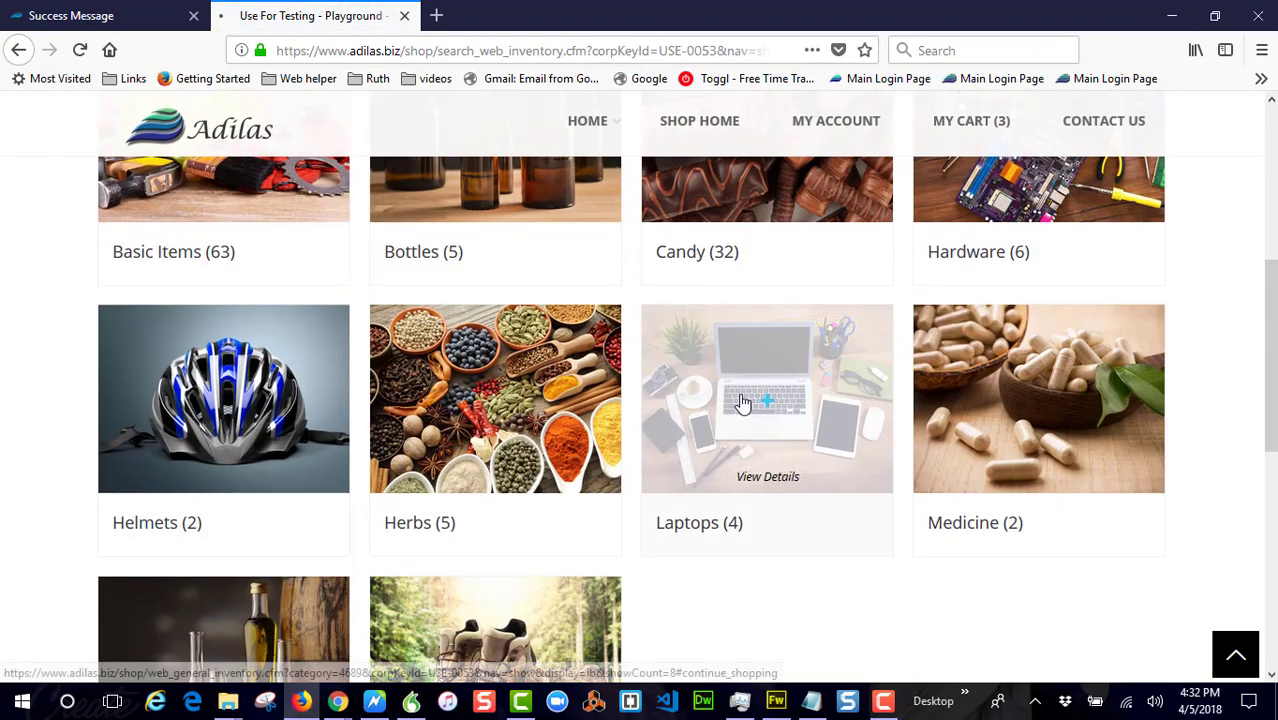
pyautogui.click(742, 402)
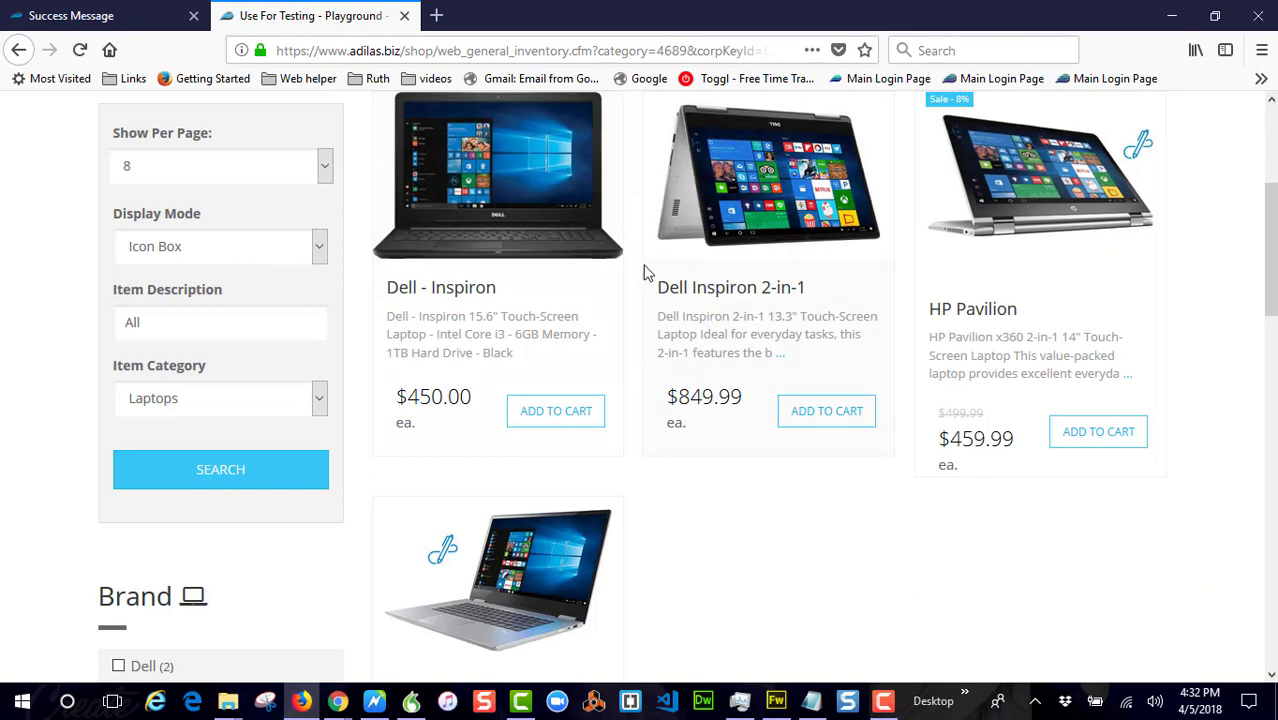
pyautogui.click(822, 422)
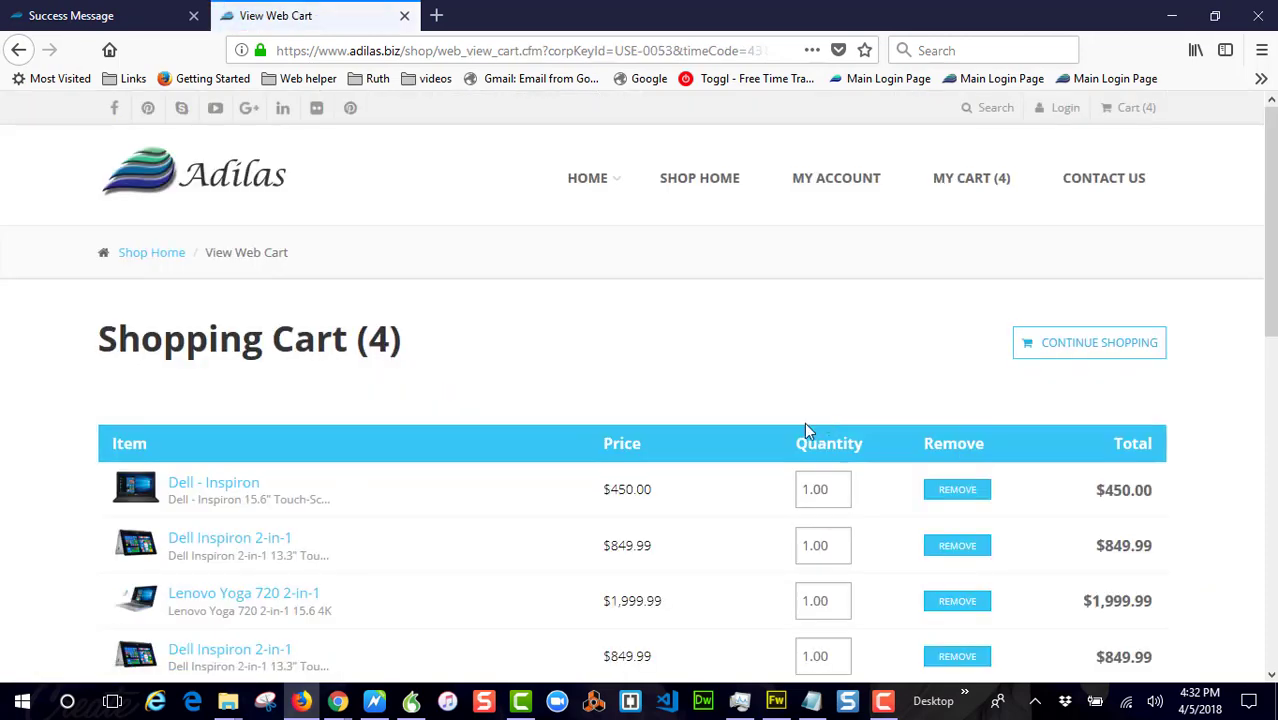
# - Review the web cart's totals, return to the Adilas homepage, and reopen the E-commerce Settings page
pyautogui.scroll(-5, 448, 403)
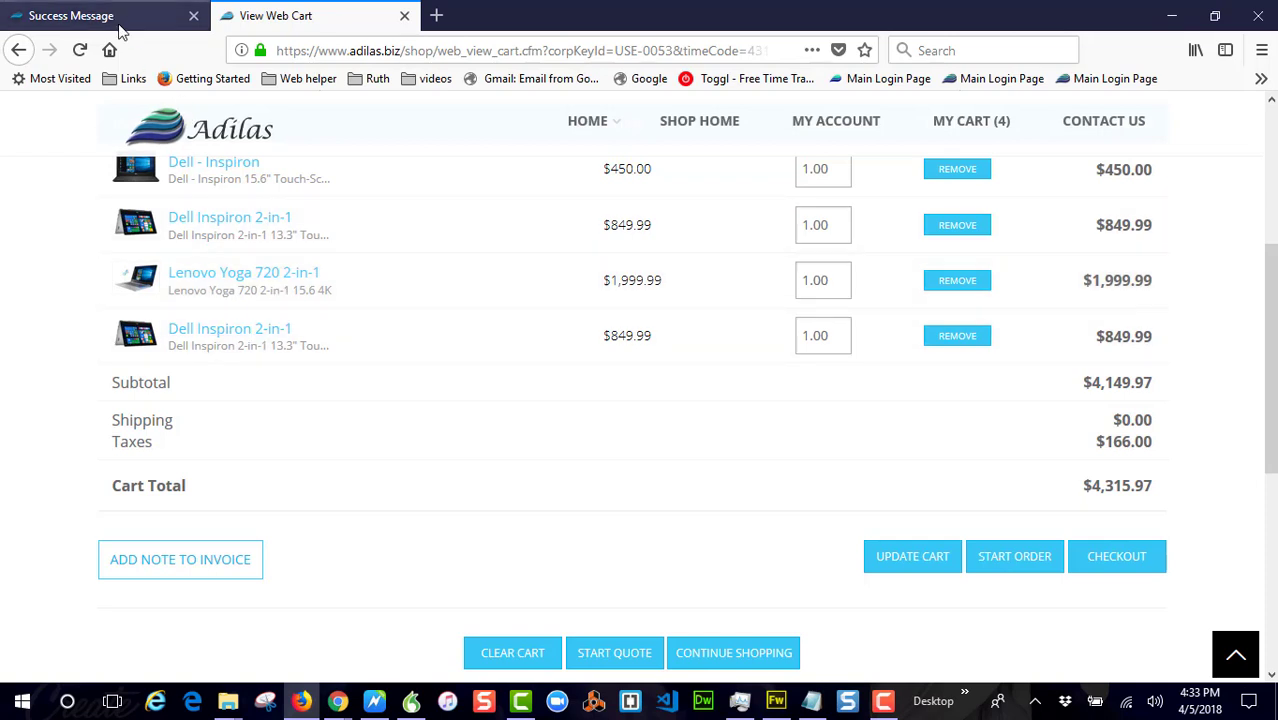
pyautogui.click(118, 27)
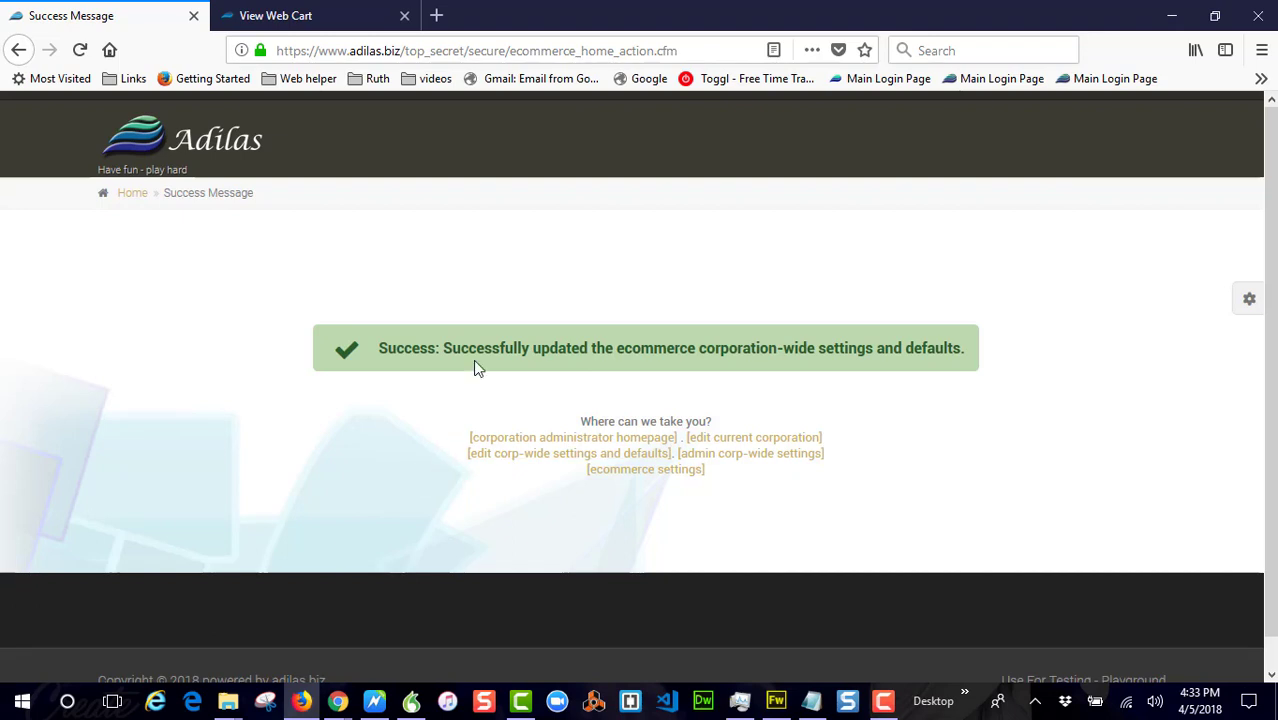
pyautogui.click(234, 158)
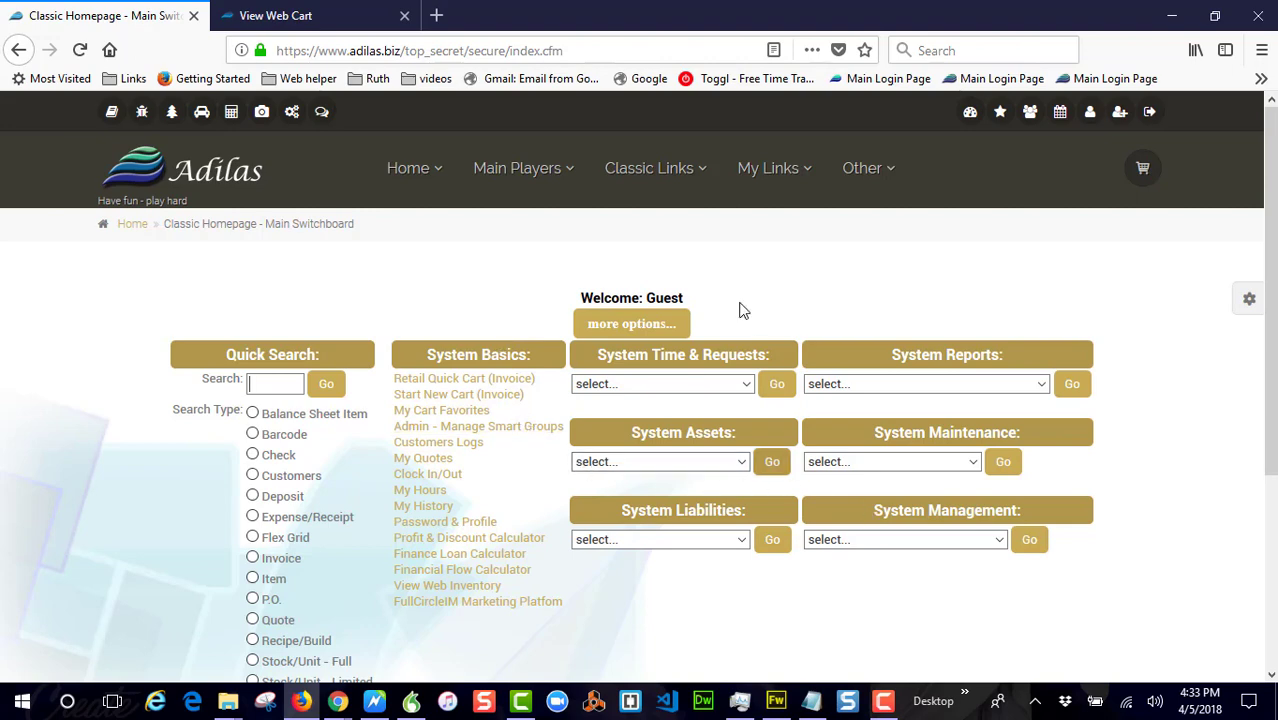
pyautogui.click(854, 184)
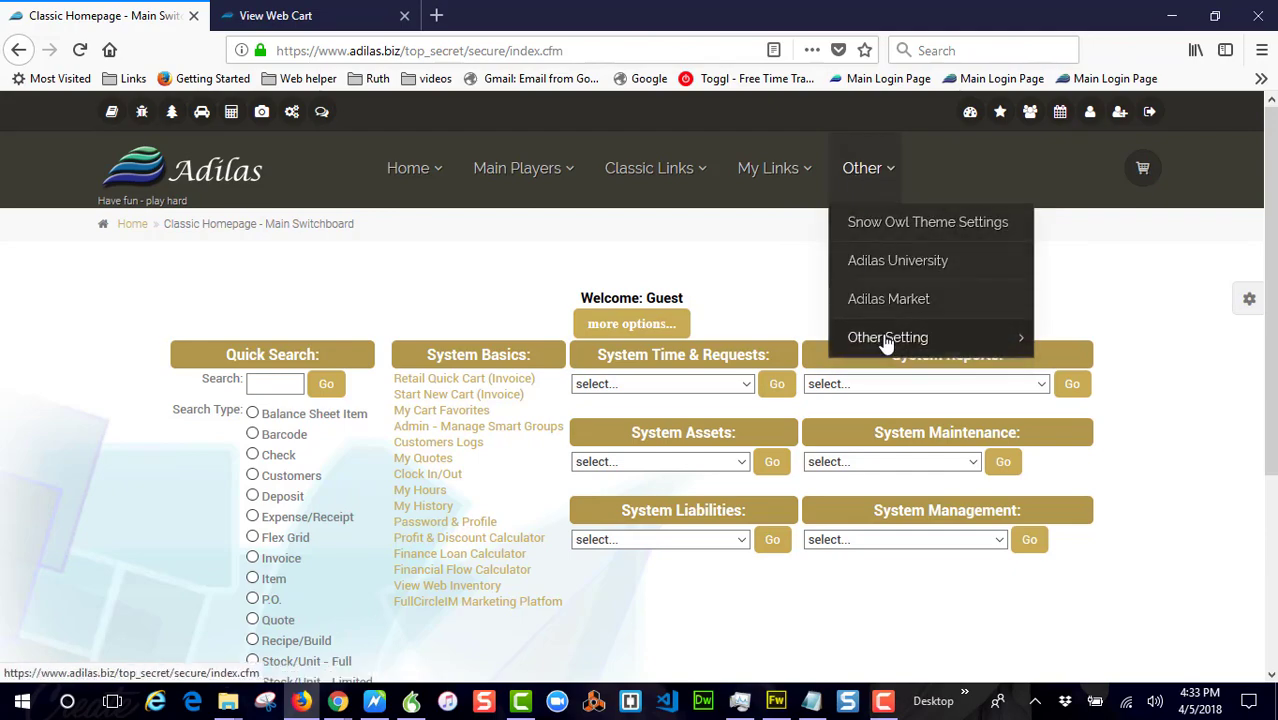
pyautogui.moveTo(884, 337)
pyautogui.click(692, 381)
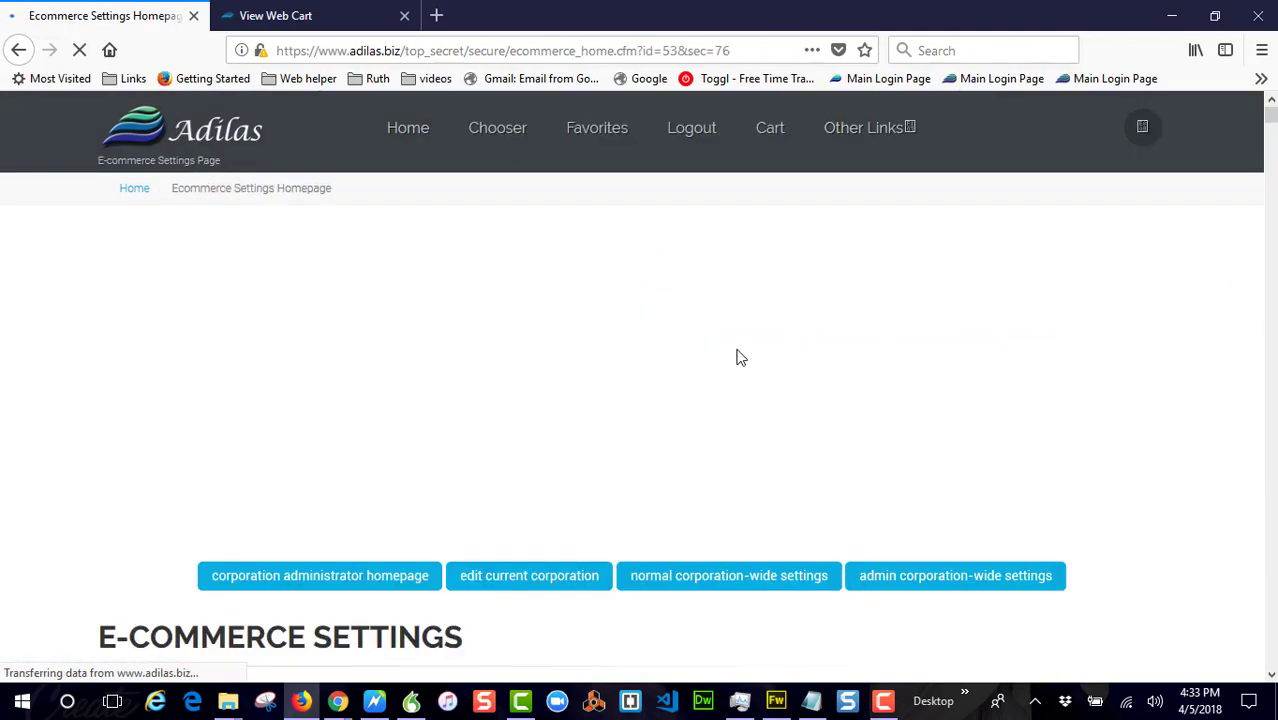
# - Set How To Present/Sell Inventory to show & sell individual subs only and save the settings
pyautogui.scroll(-5, 230, 380)
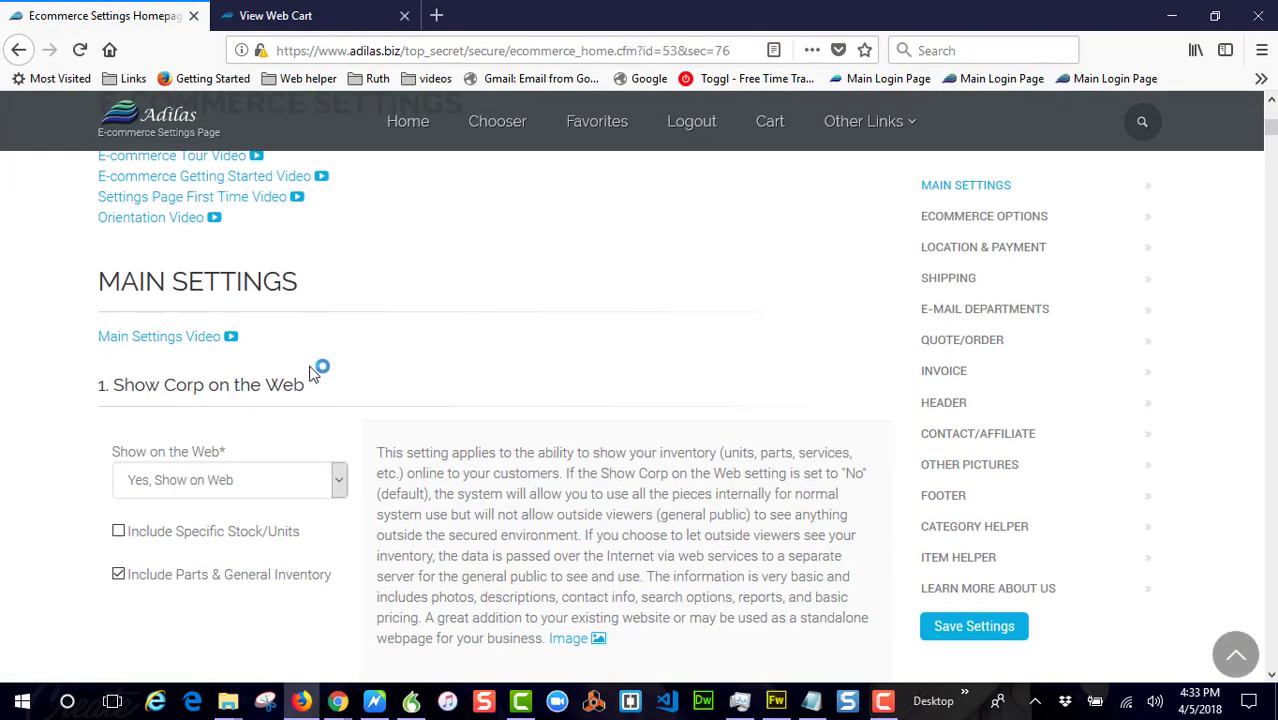
pyautogui.scroll(-15, 318, 368)
pyautogui.scroll(-15, 313, 372)
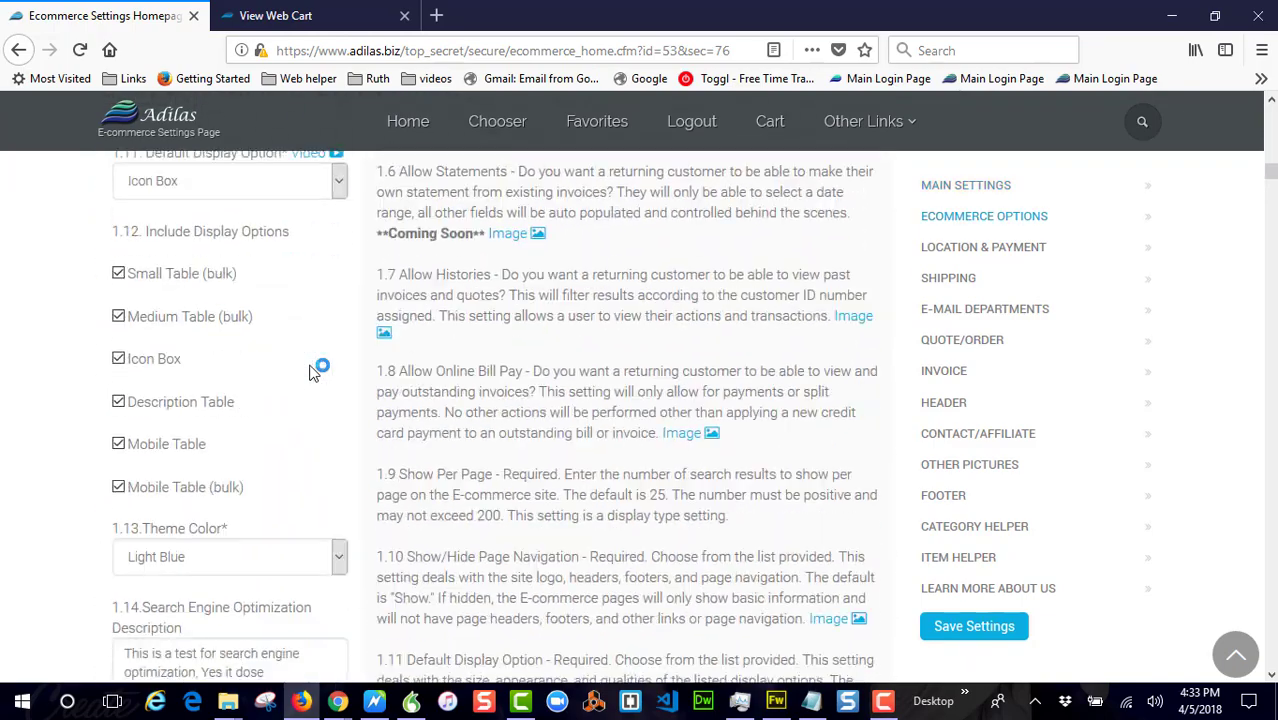
pyautogui.scroll(3, 313, 372)
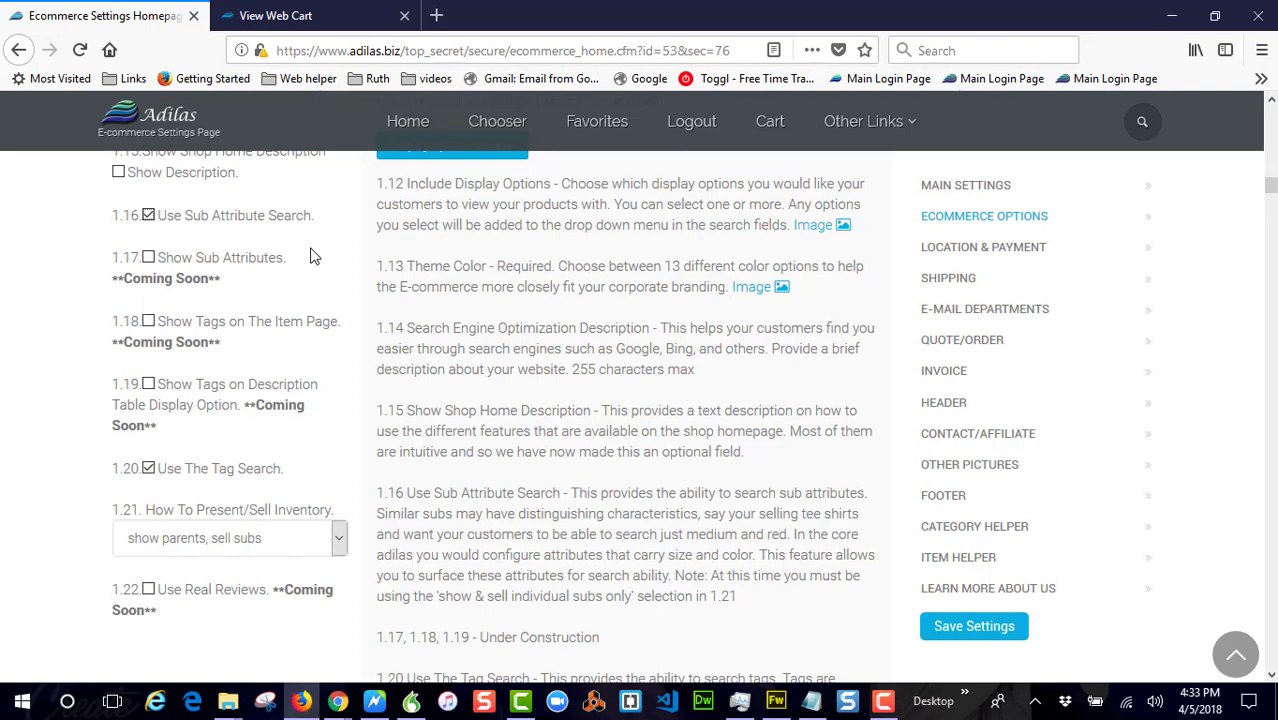
pyautogui.click(250, 550)
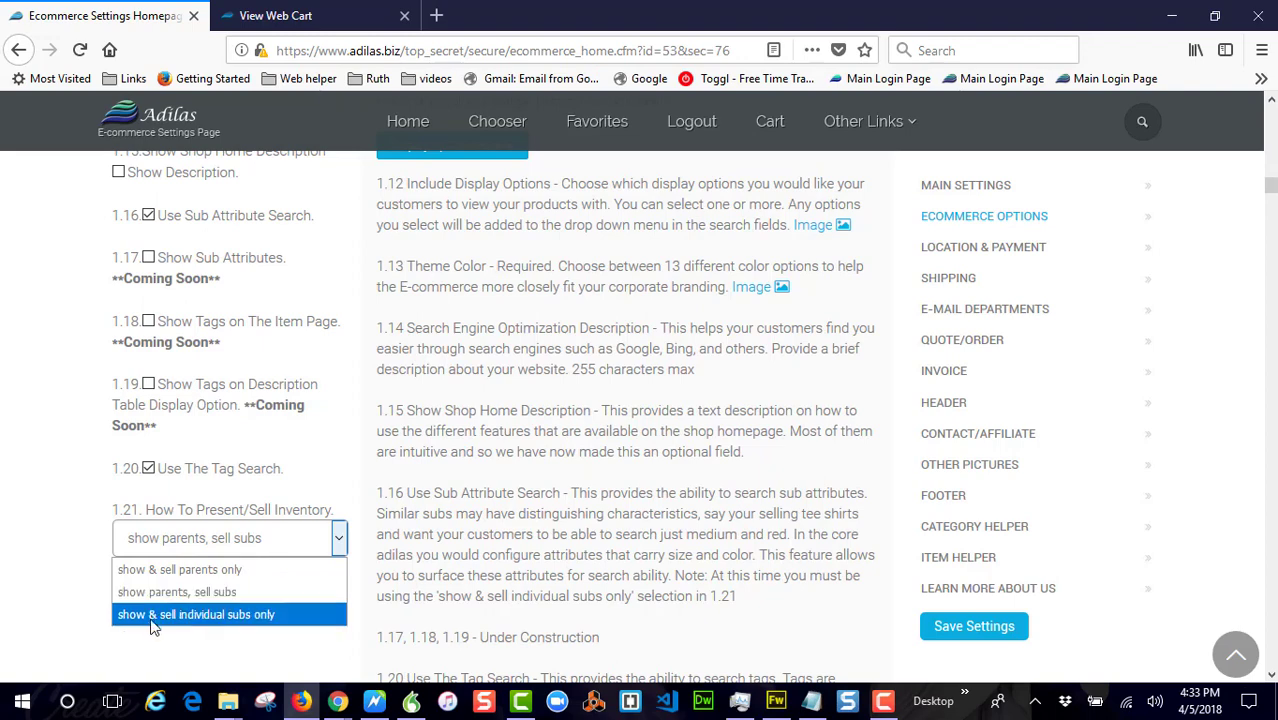
pyautogui.click(270, 616)
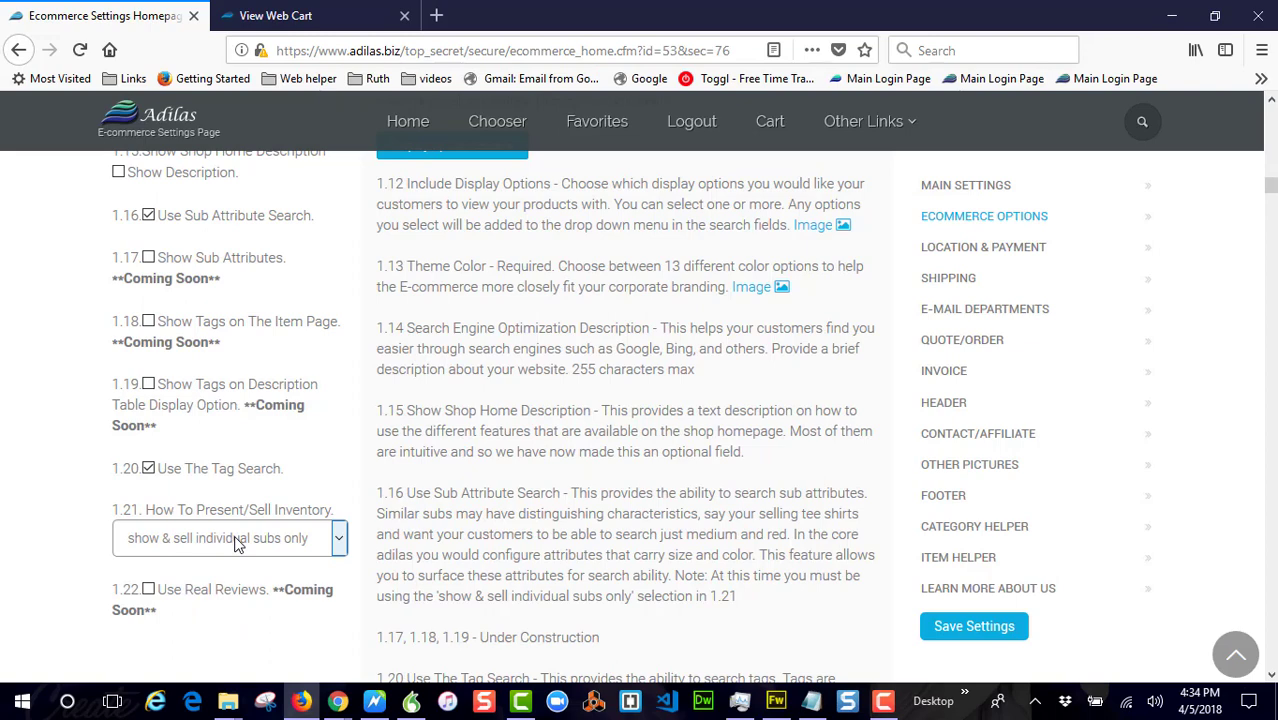
pyautogui.click(960, 628)
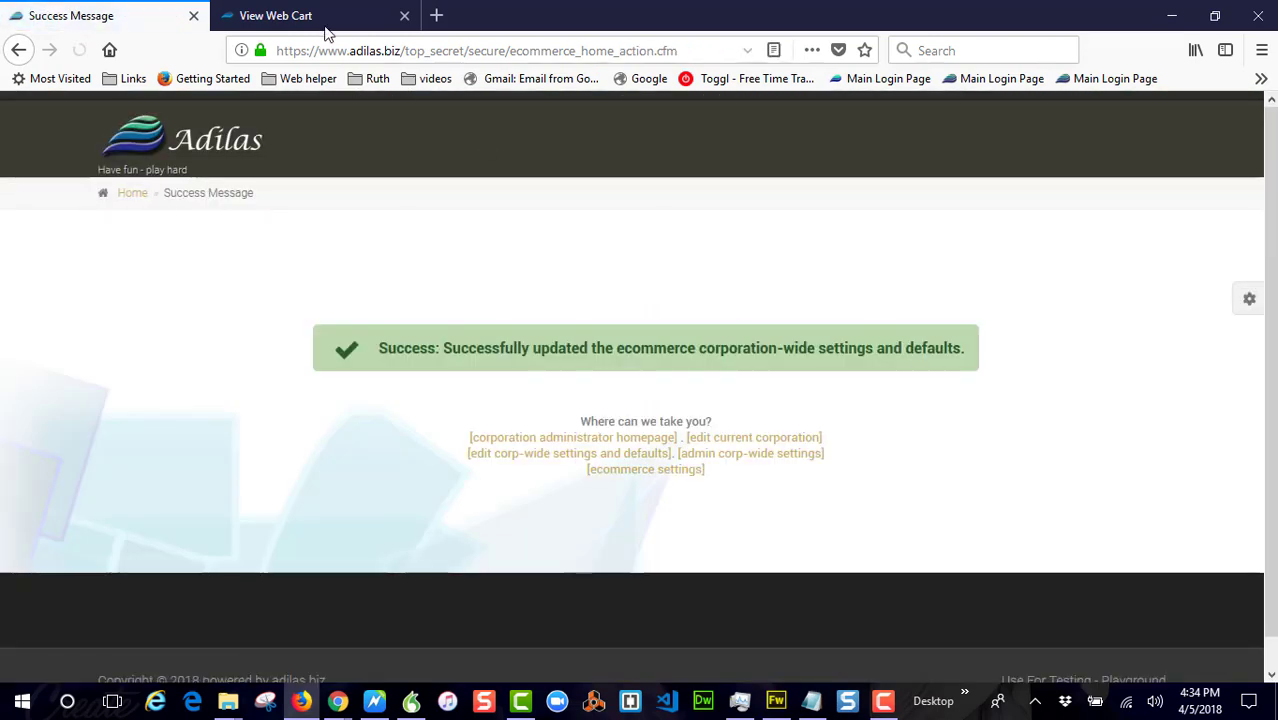
# - From the shop's web cart, open the last Dell Inspiron 2-in-1 item and choose Purple as its color option
pyautogui.click(325, 28)
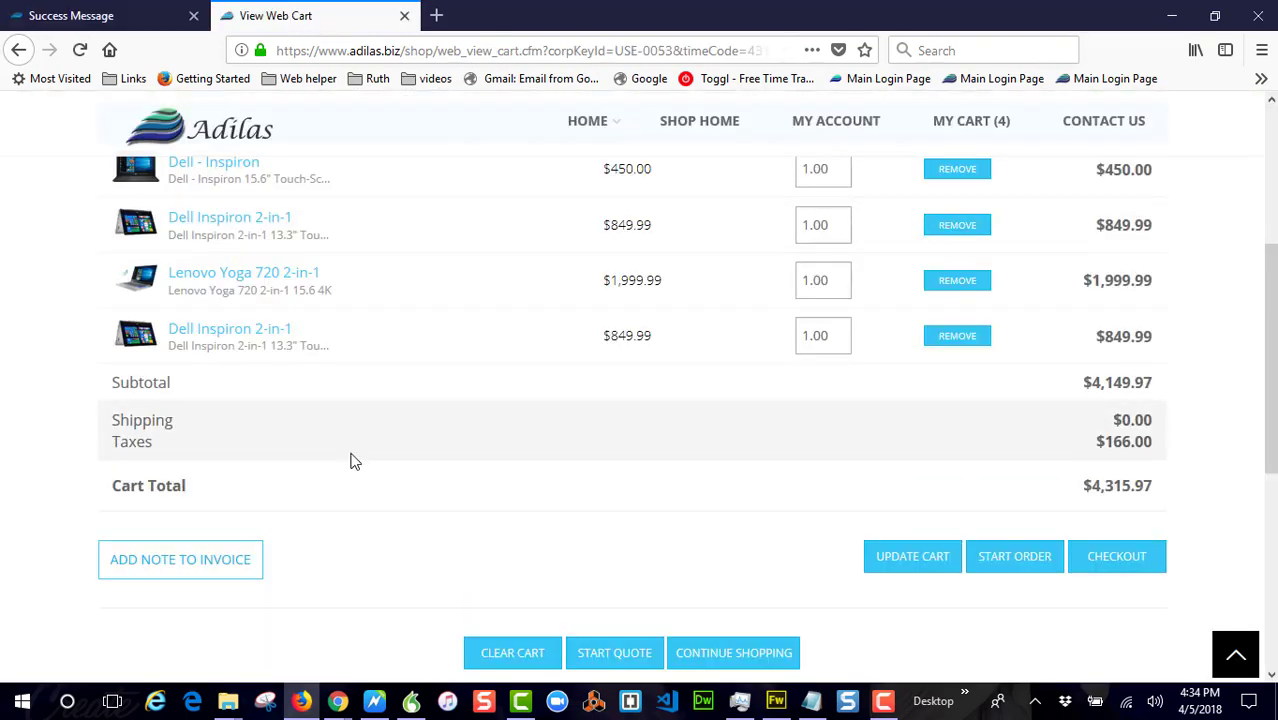
pyautogui.scroll(5, 300, 400)
pyautogui.scroll(-2, 242, 470)
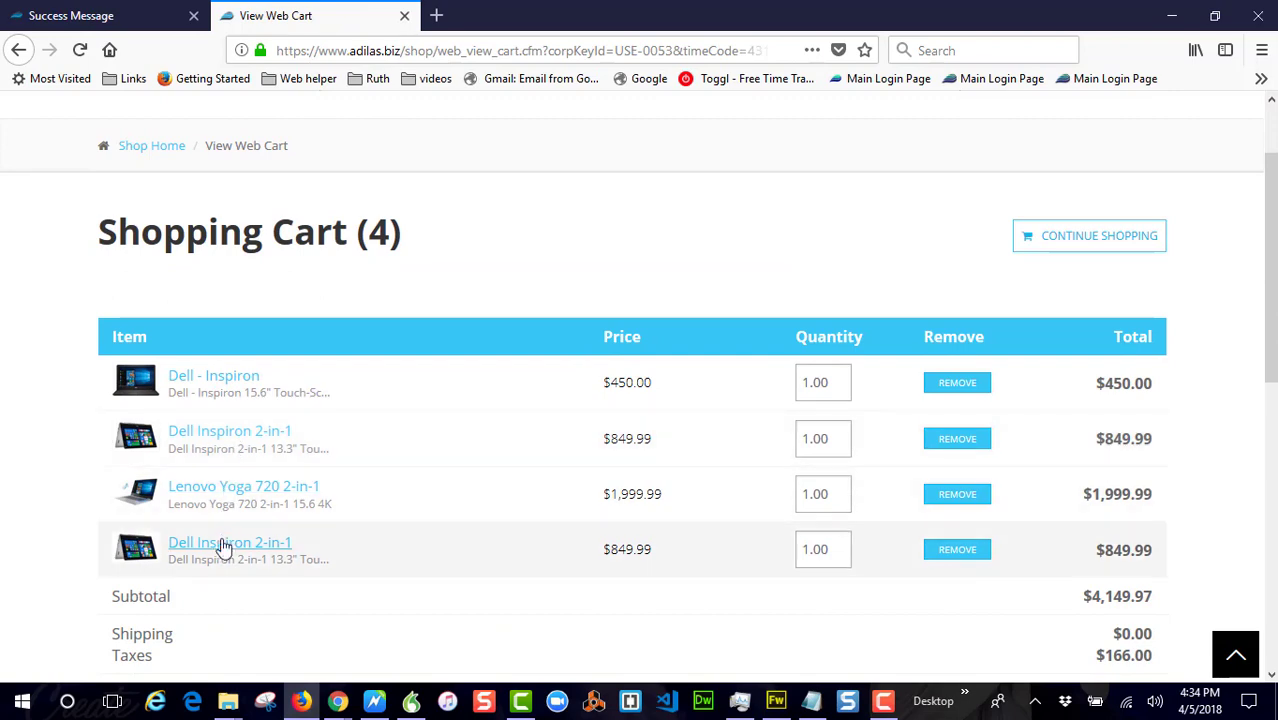
pyautogui.click(224, 548)
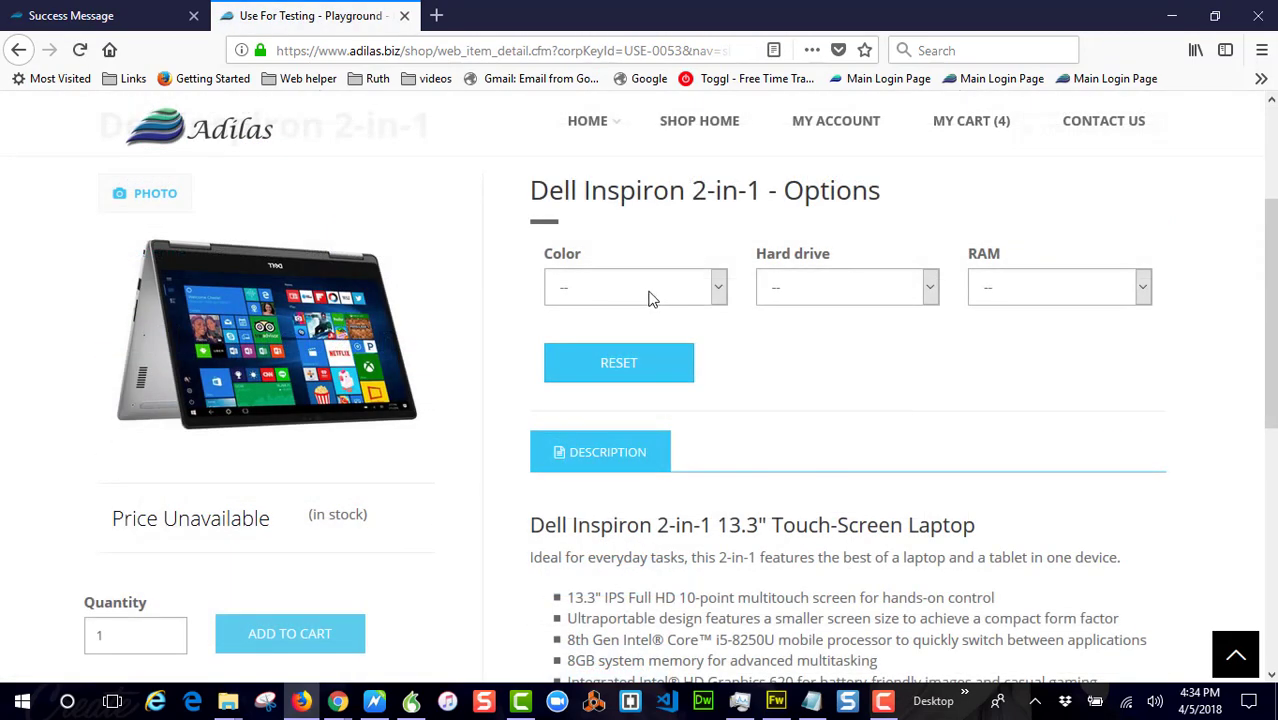
pyautogui.click(641, 287)
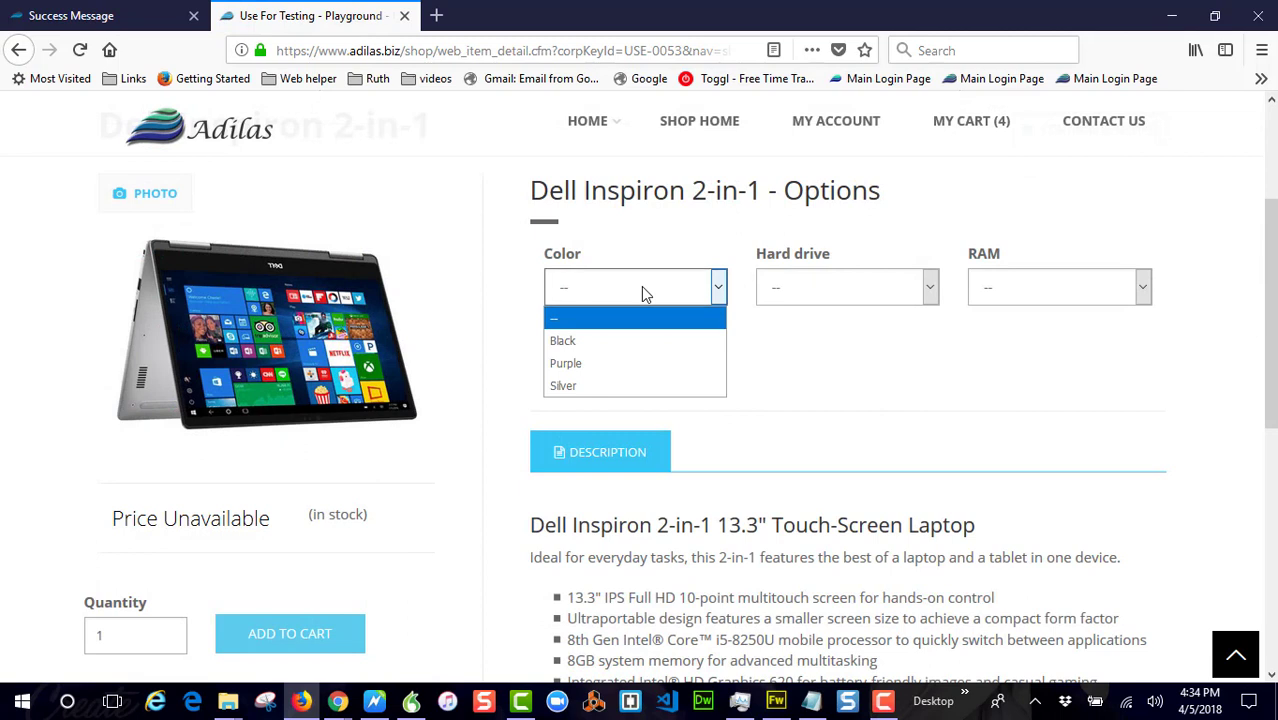
pyautogui.click(585, 360)
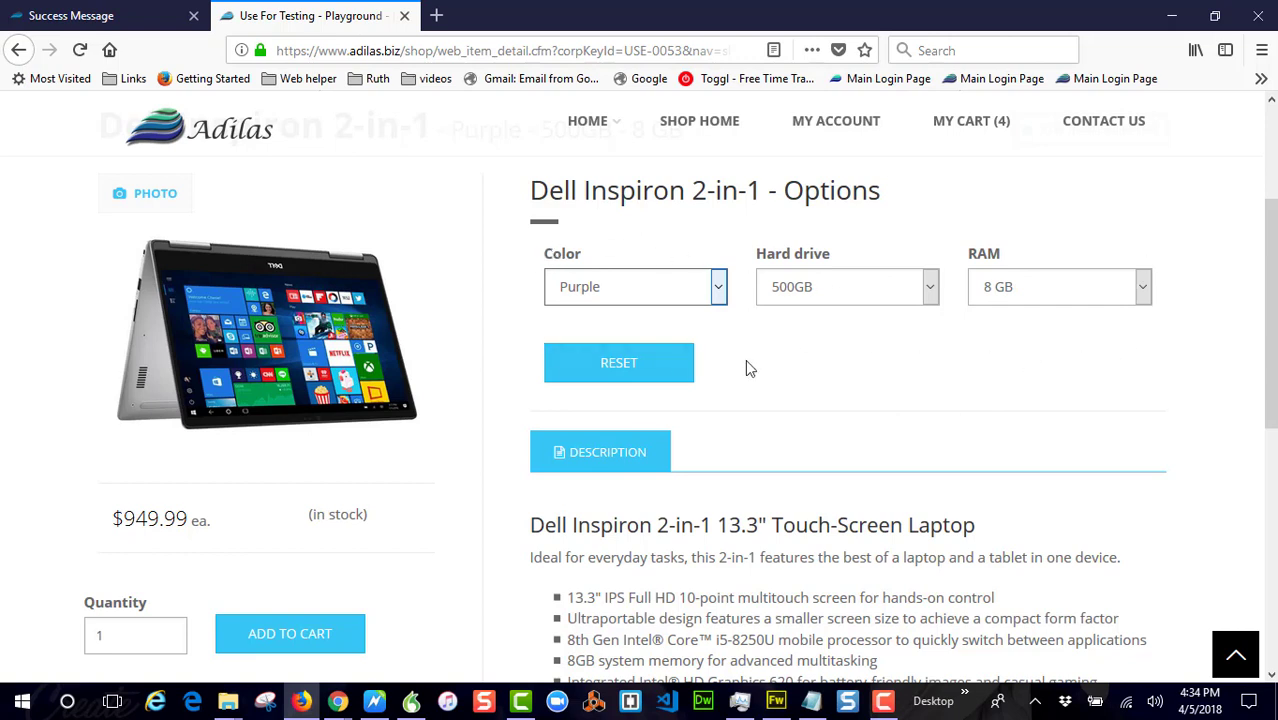
# - Open the Adilas homepage in a new browser tab and place that tab ahead of the settings success message tab
pyautogui.click(148, 18)
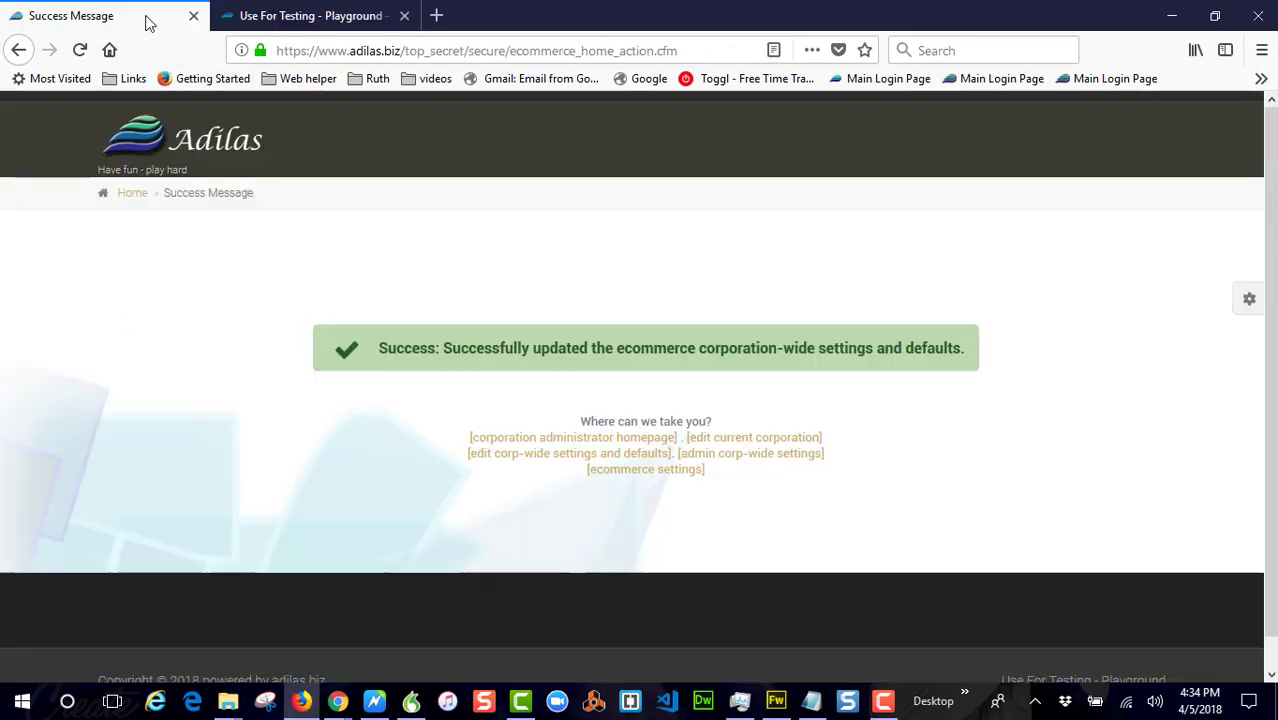
pyautogui.rightClick(217, 150)
pyautogui.click(275, 162)
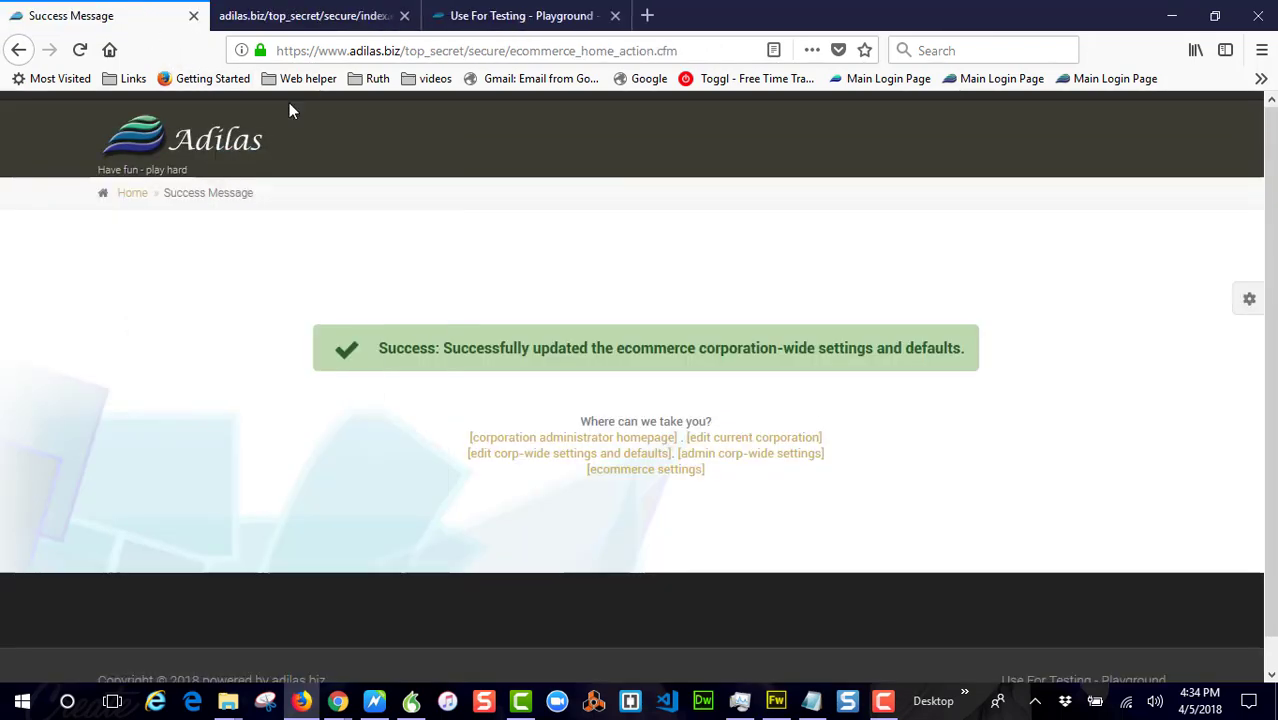
pyautogui.click(310, 24)
pyautogui.click(105, 22)
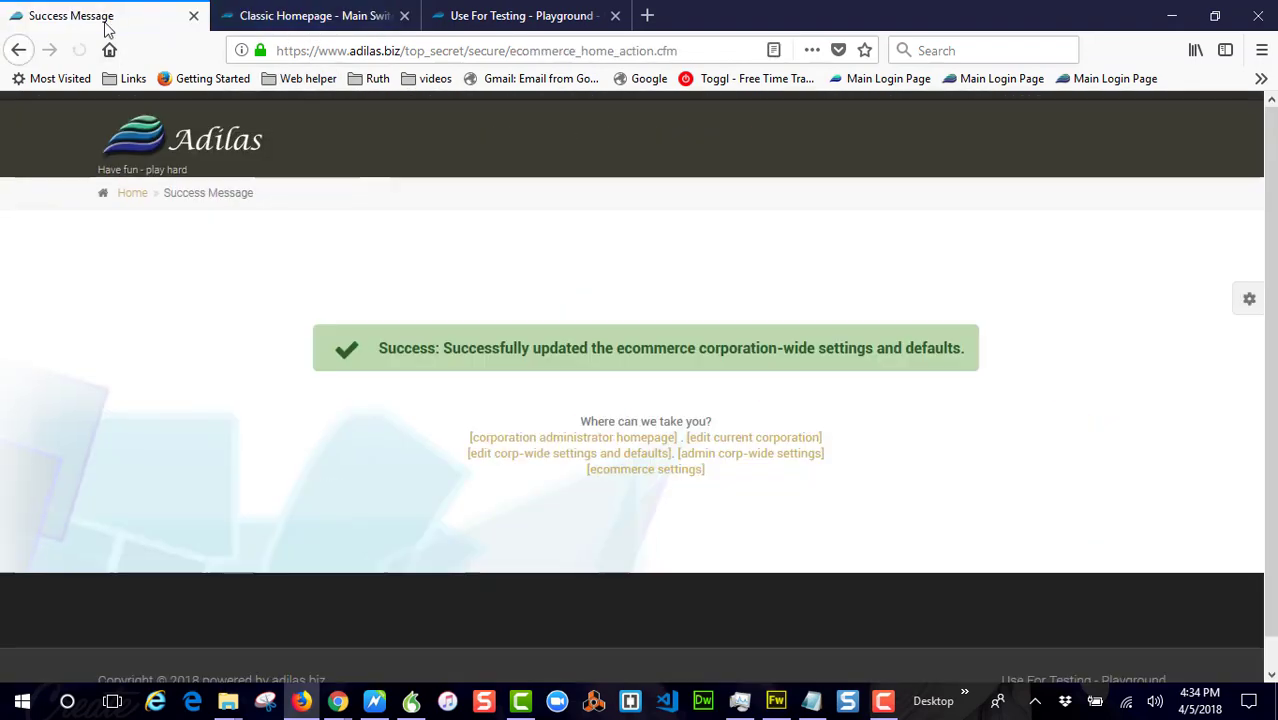
pyautogui.moveTo(305, 28); pyautogui.dragTo(136, 32)
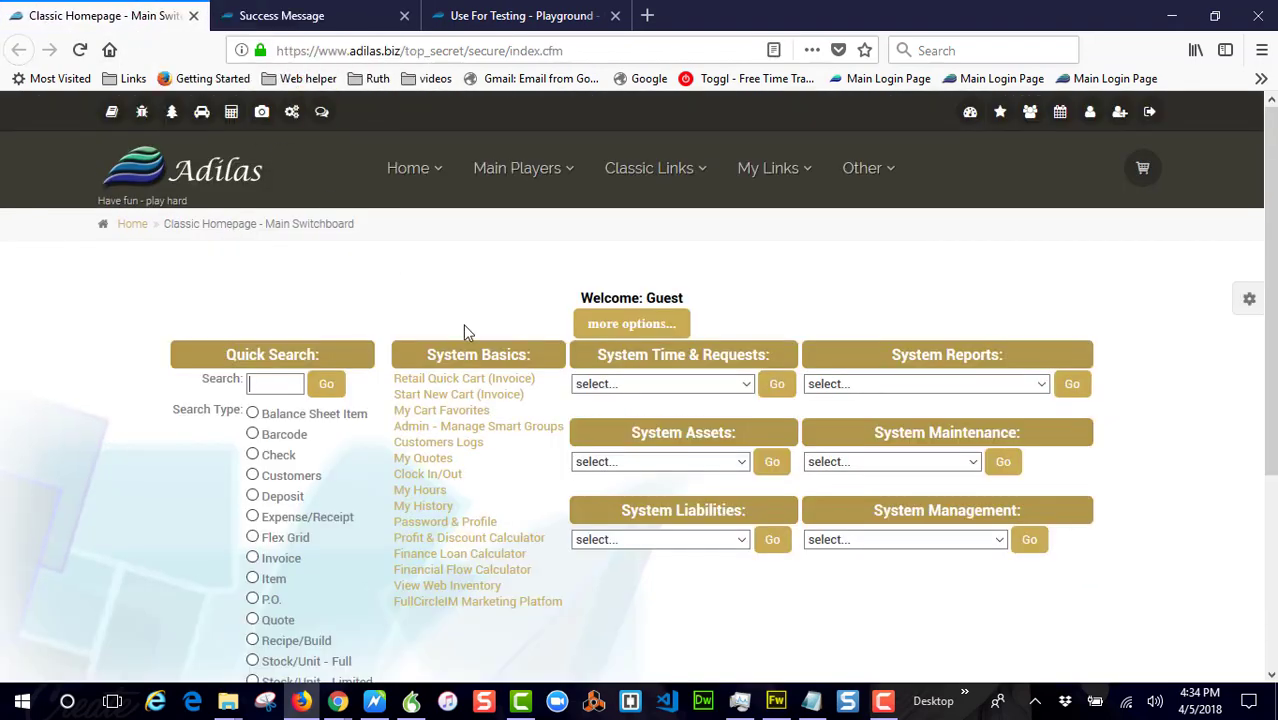
# - Go through the Parts Homepage to the sub inventory templates and open the Laptops template for editing
pyautogui.click(428, 173)
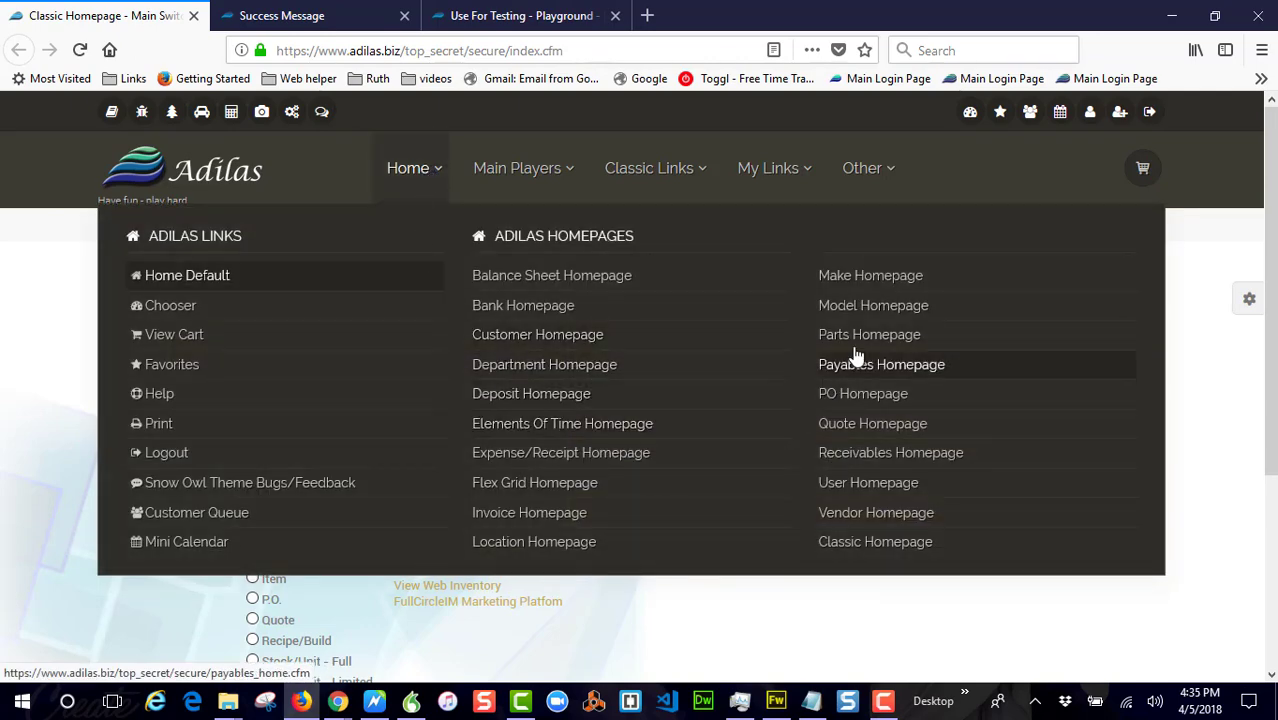
pyautogui.click(856, 336)
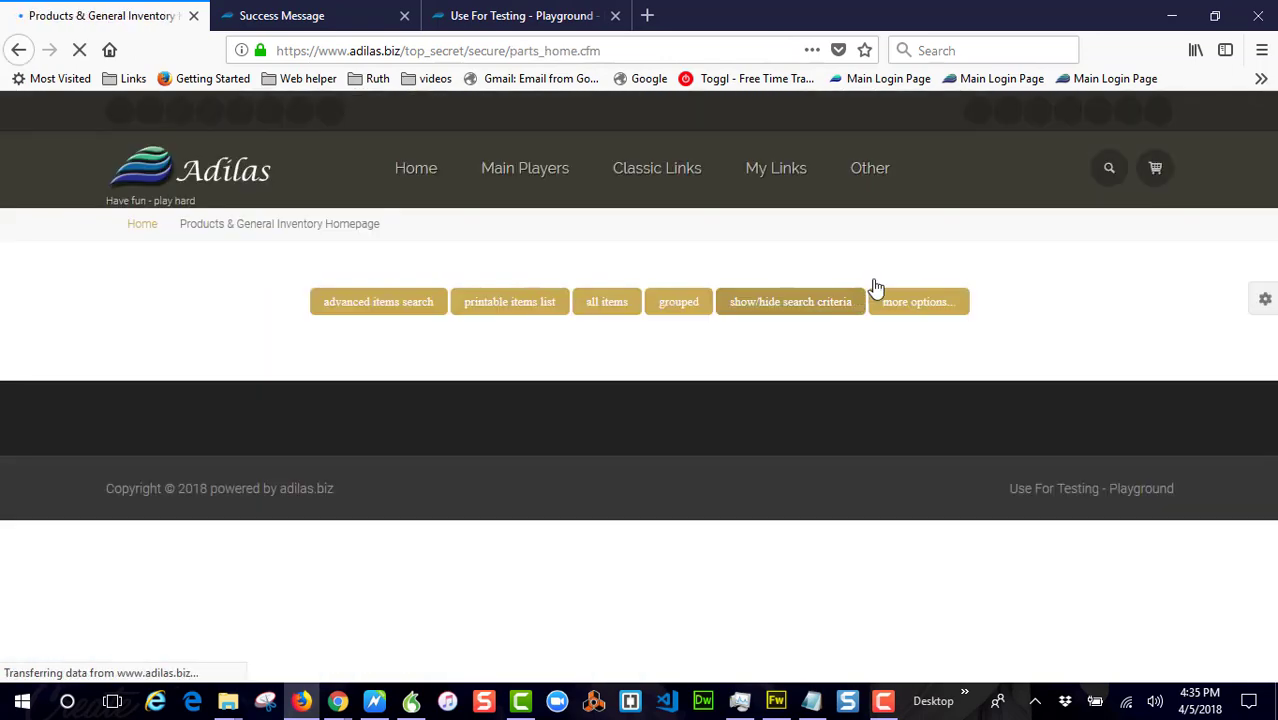
pyautogui.click(890, 303)
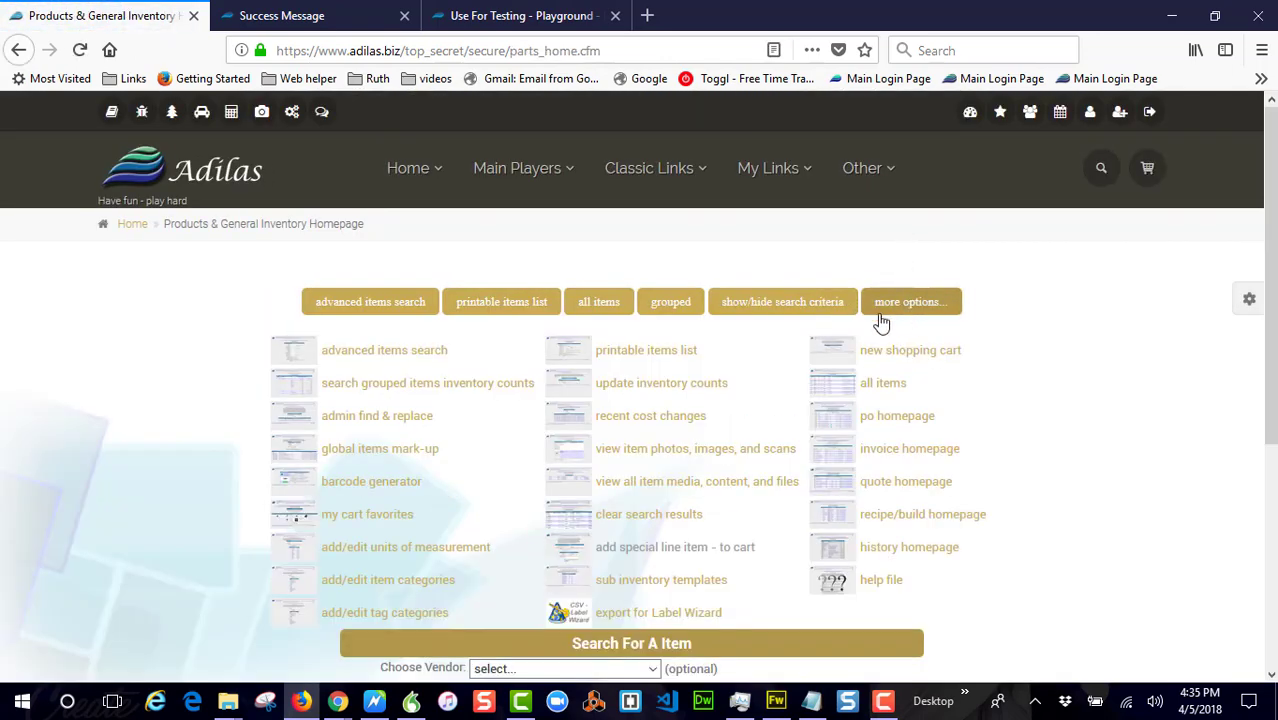
pyautogui.click(656, 588)
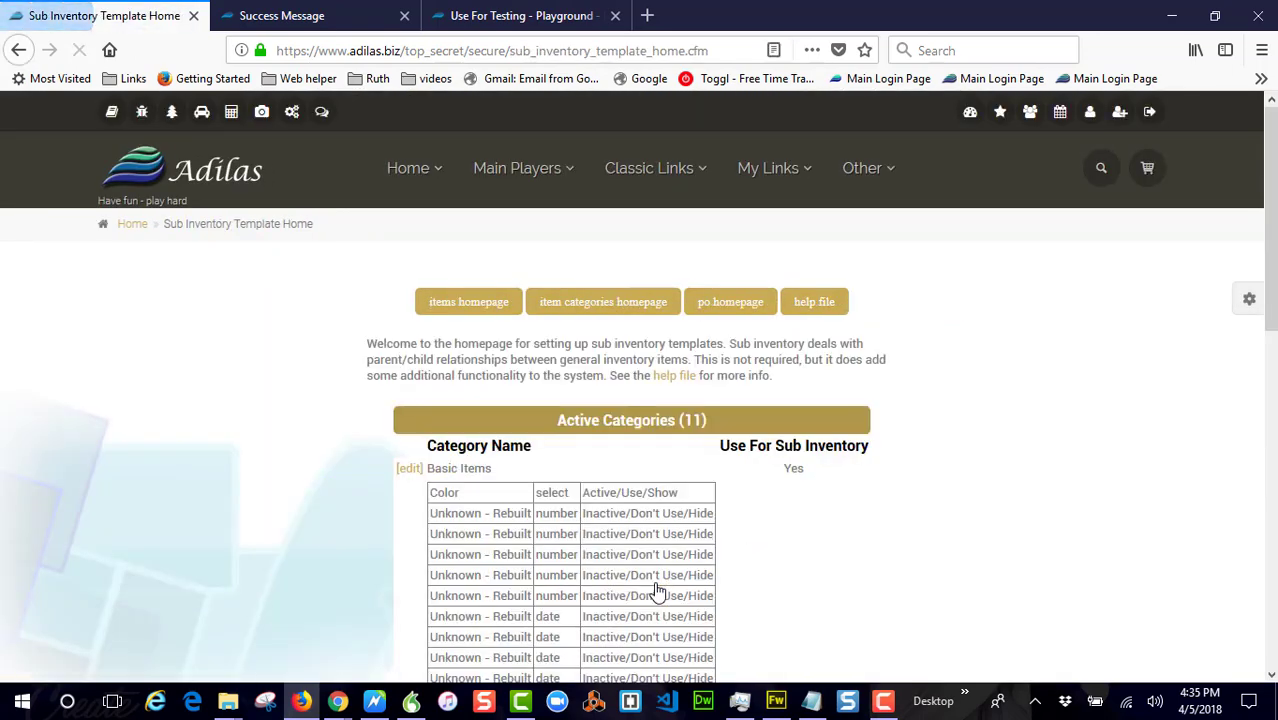
pyautogui.scroll(-10, 494, 391)
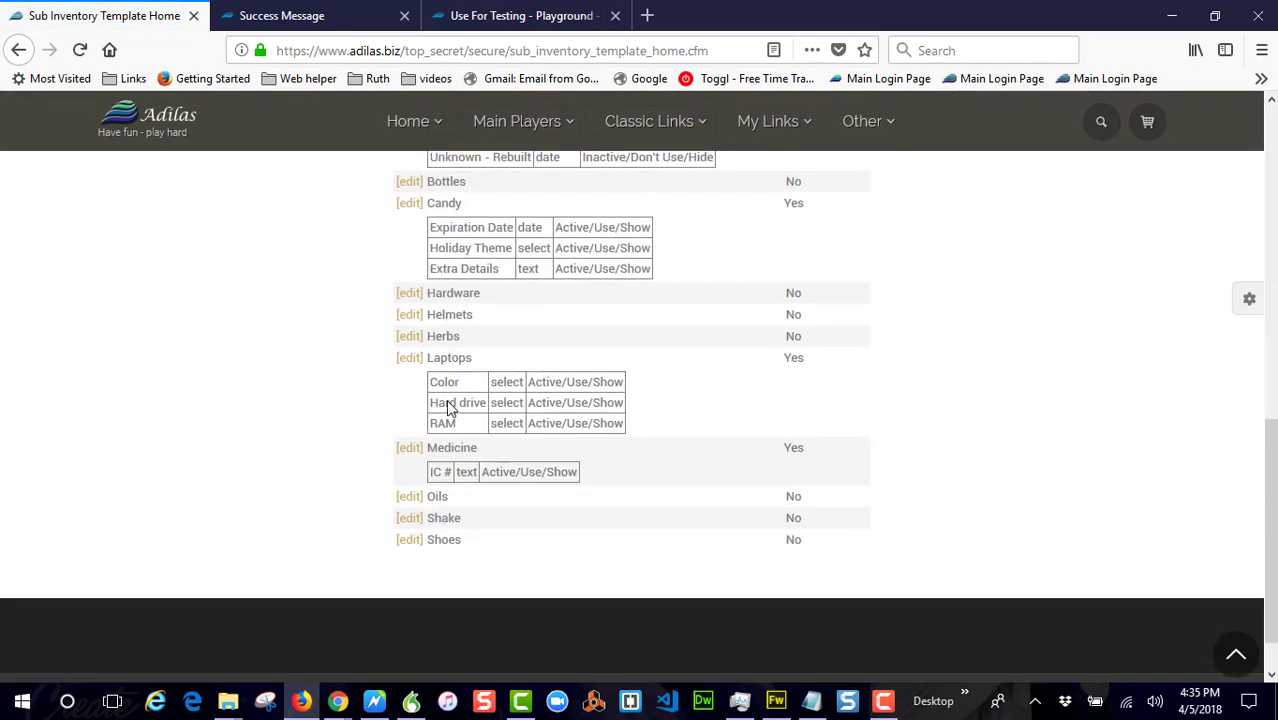
pyautogui.click(412, 360)
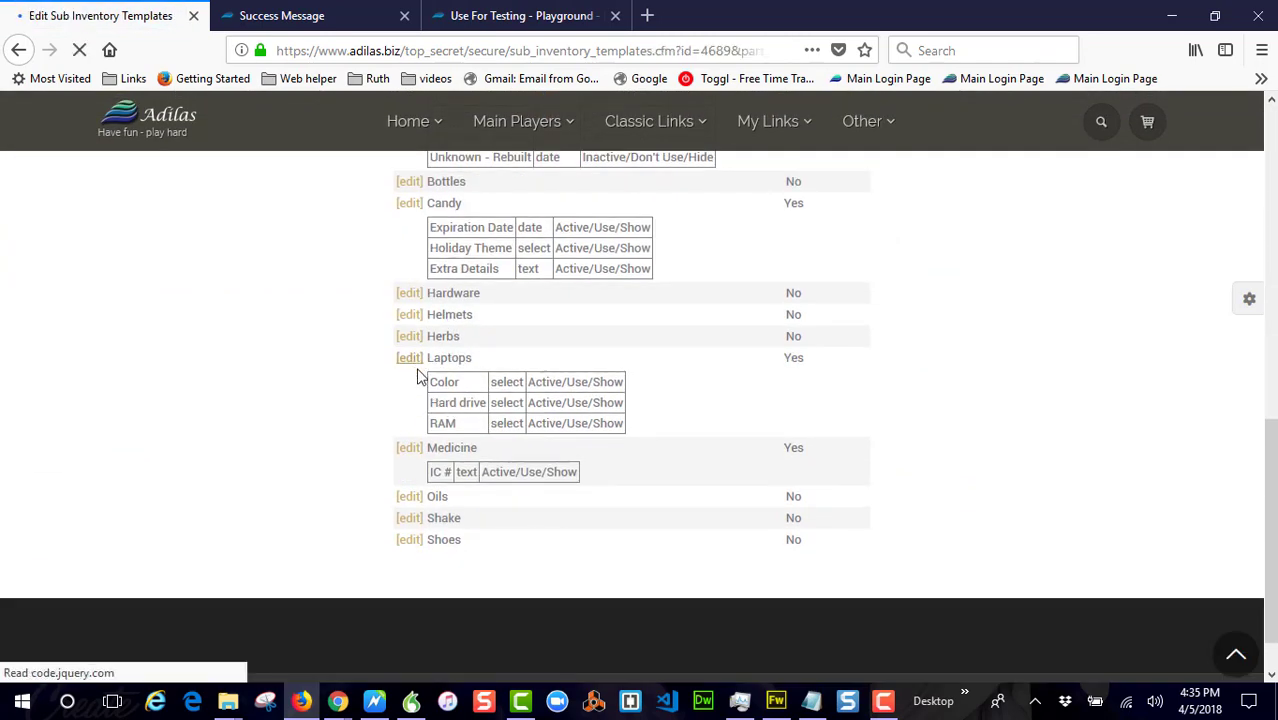
# - Examine the Laptops template's Color, Hard drive and RAM attributes, including their sort order and web search settings
pyautogui.scroll(-3, 681, 385)
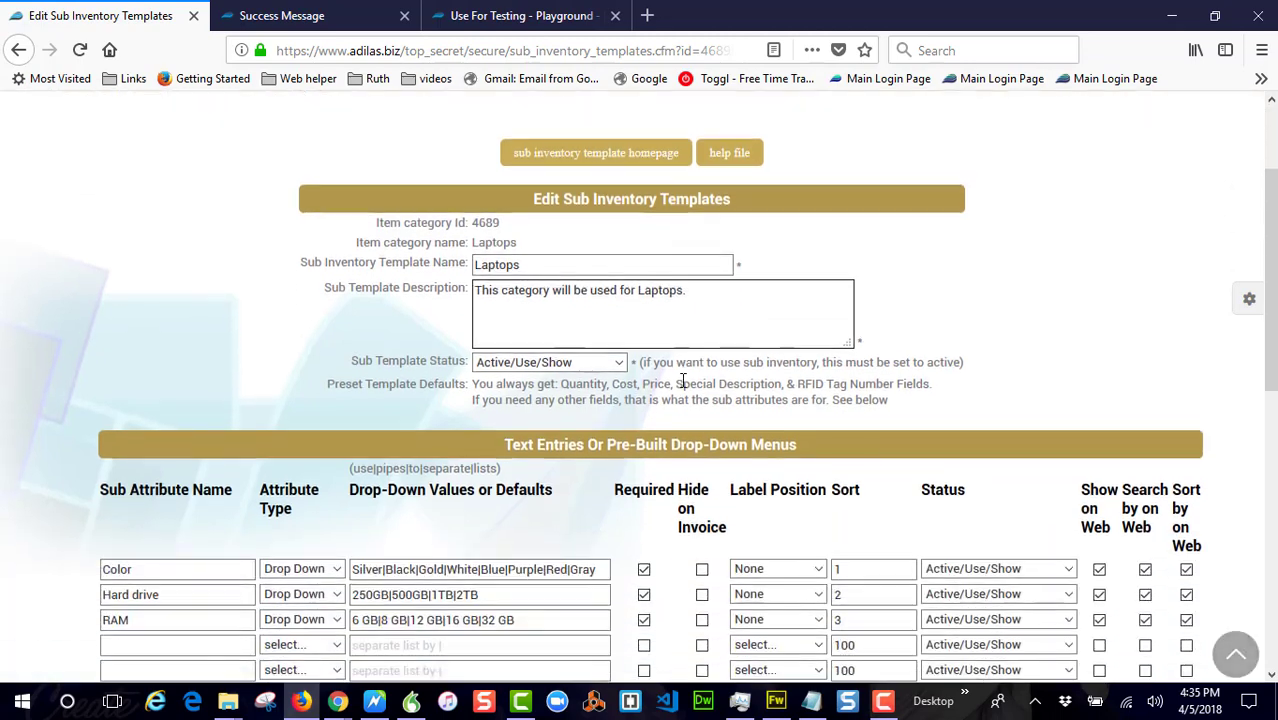
pyautogui.scroll(-3, 681, 383)
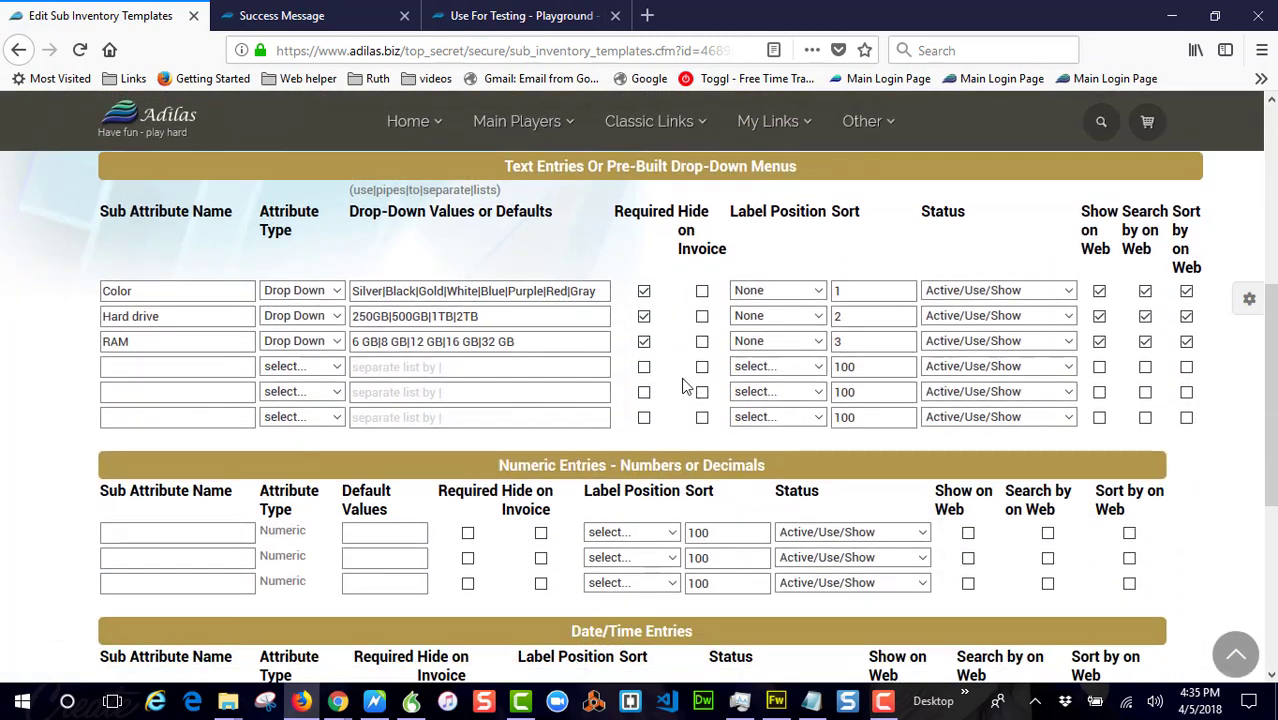
pyautogui.click(1146, 318)
pyautogui.click(1146, 318)
pyautogui.click(122, 320)
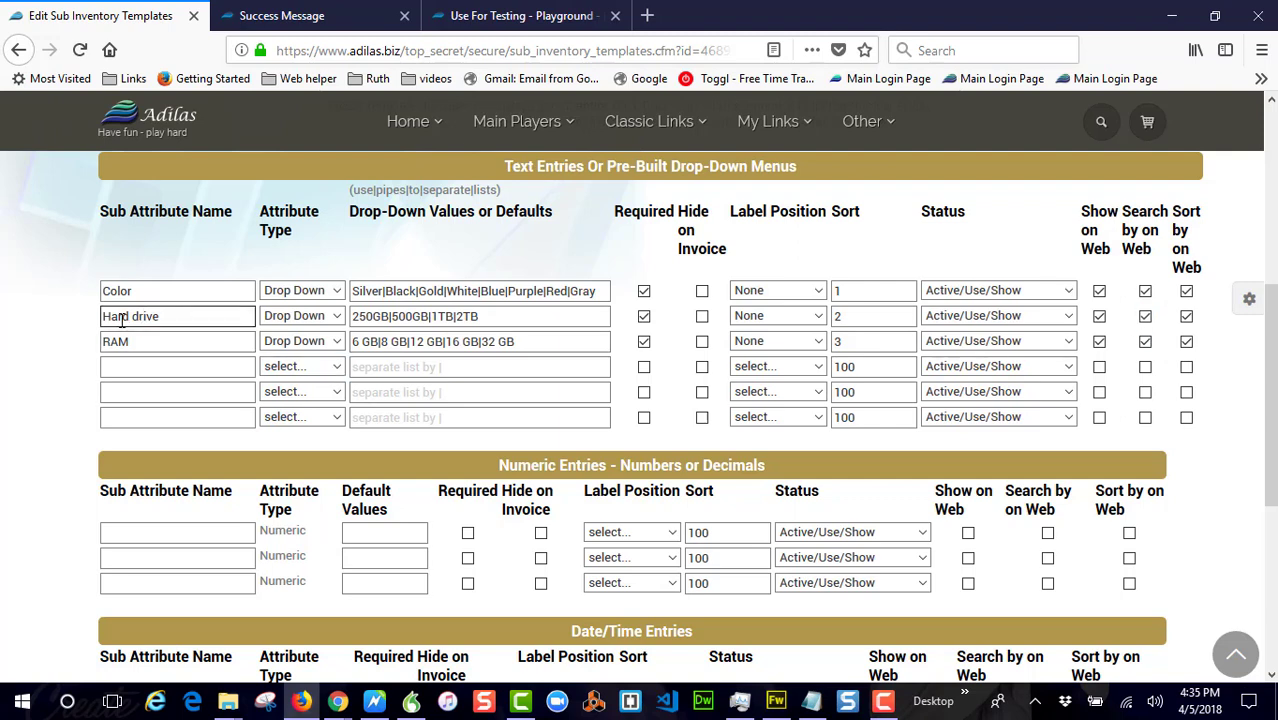
pyautogui.click(859, 341)
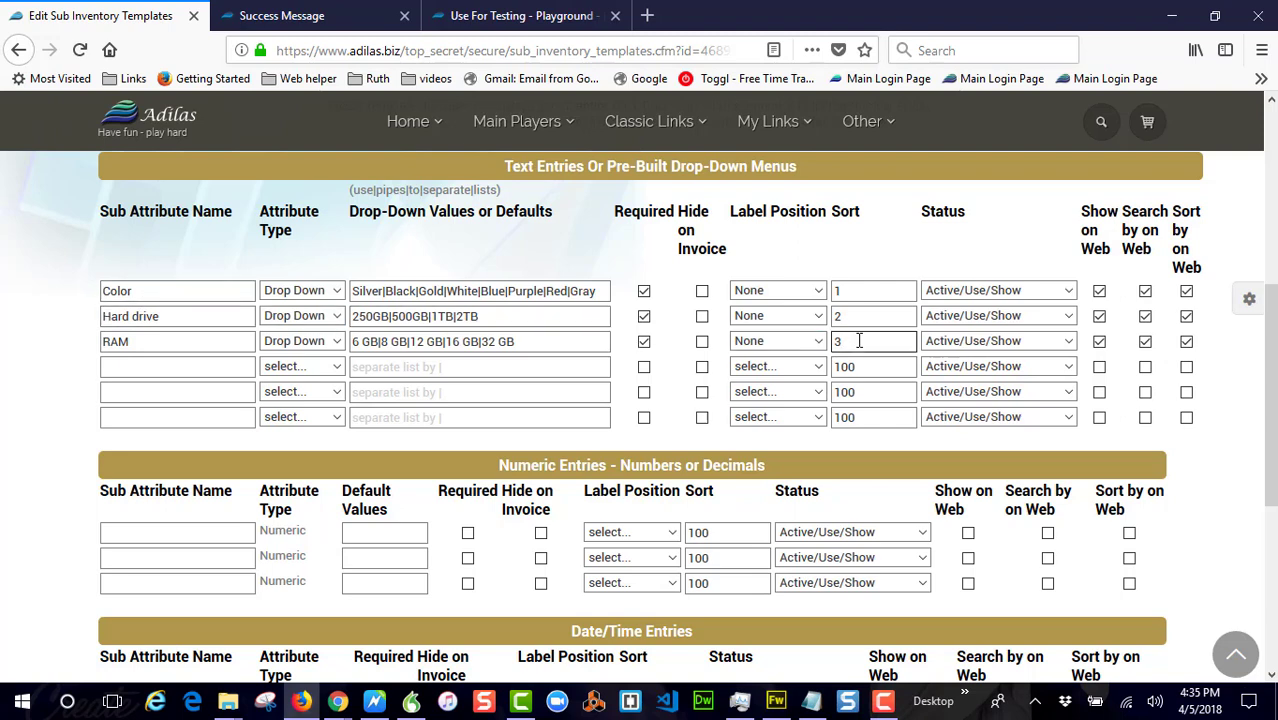
# - Enter placeholder text as a new sub attribute name below RAM and clear it again
pyautogui.click(143, 367)
pyautogui.write('h')
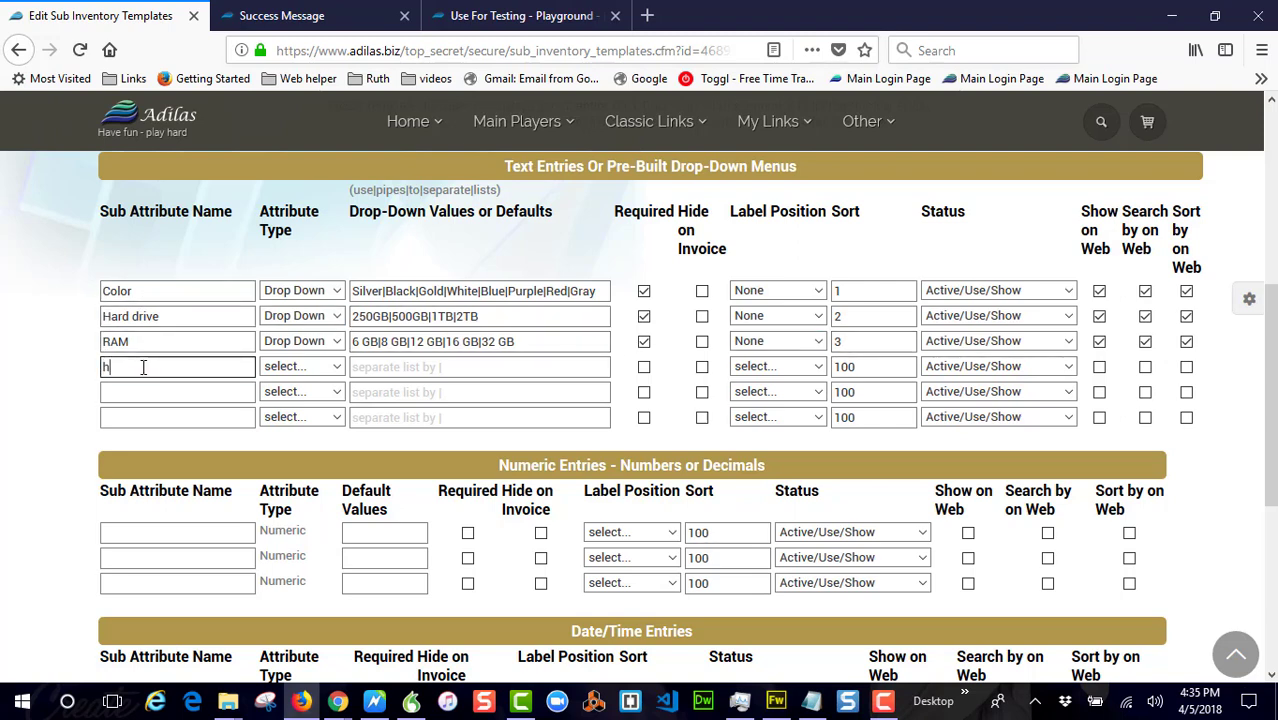
pyautogui.write('sdjkhjk')
pyautogui.moveTo(150, 367); pyautogui.dragTo(94, 373)
pyautogui.press('BackSpace')
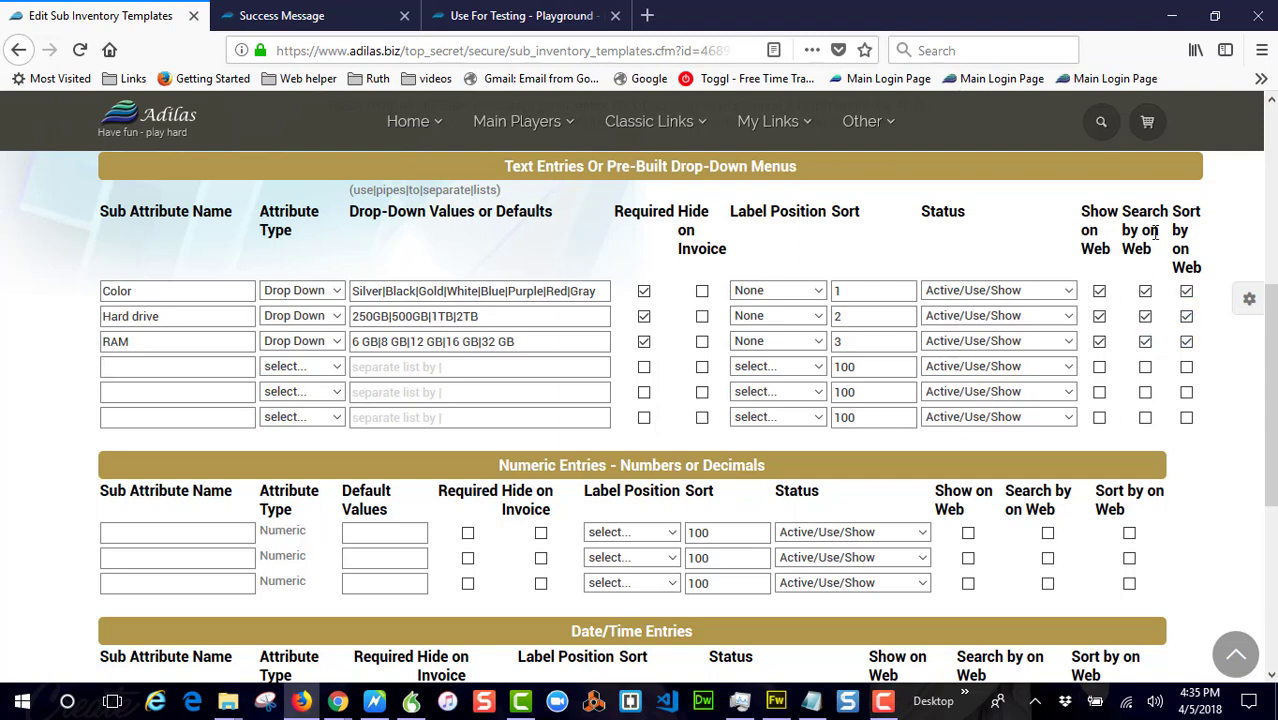
# - Switch to the shop's Dell Inspiron 2-in-1 page and continue shopping to return to the laptop list
pyautogui.click(520, 15)
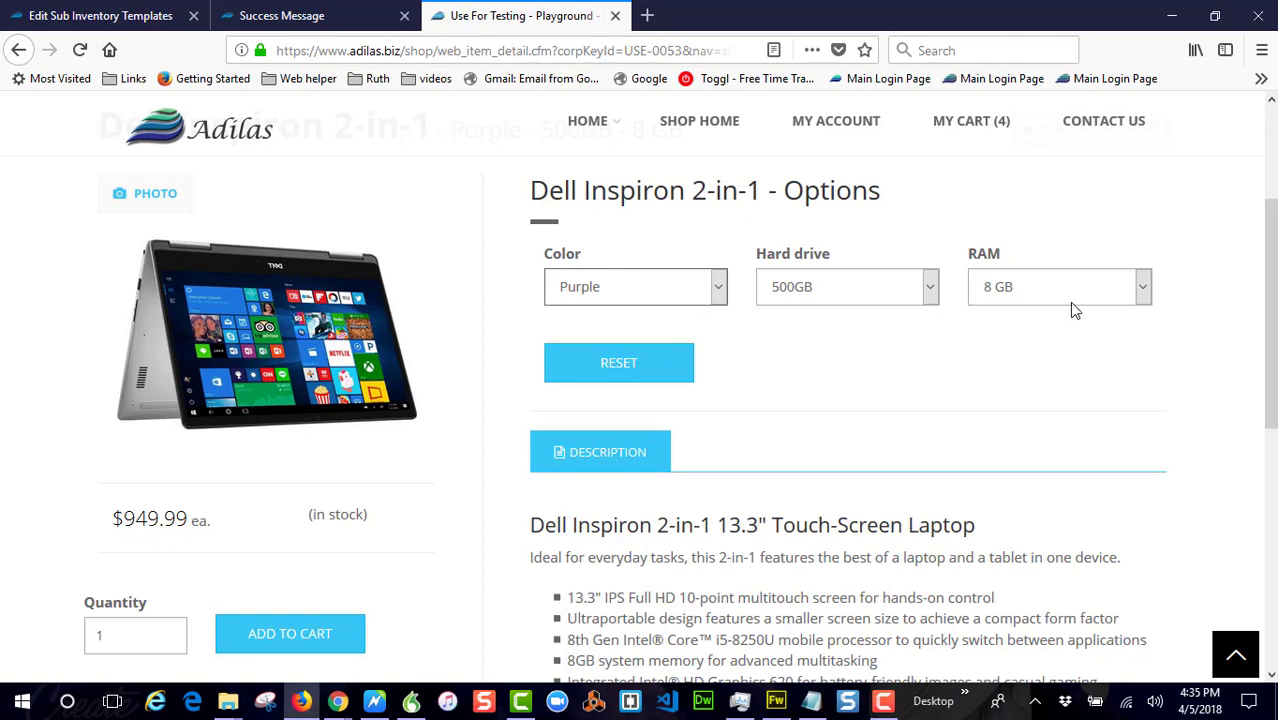
pyautogui.scroll(3, 714, 338)
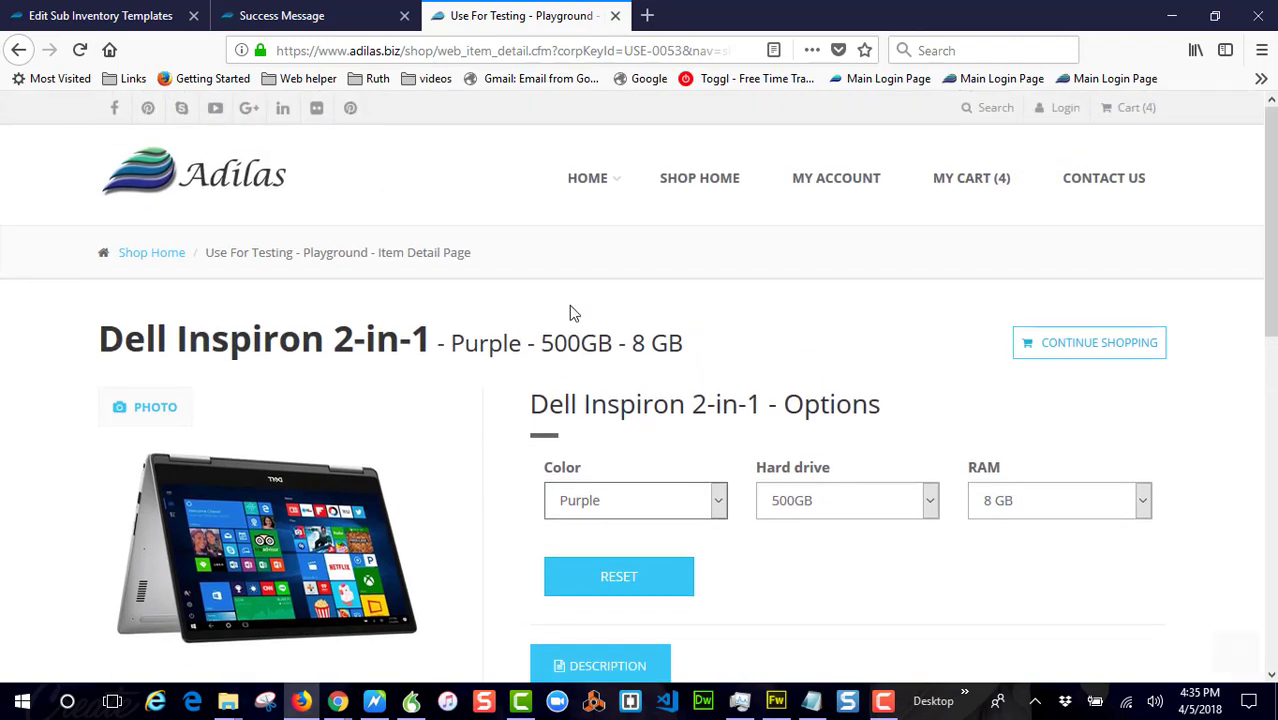
pyautogui.click(1050, 352)
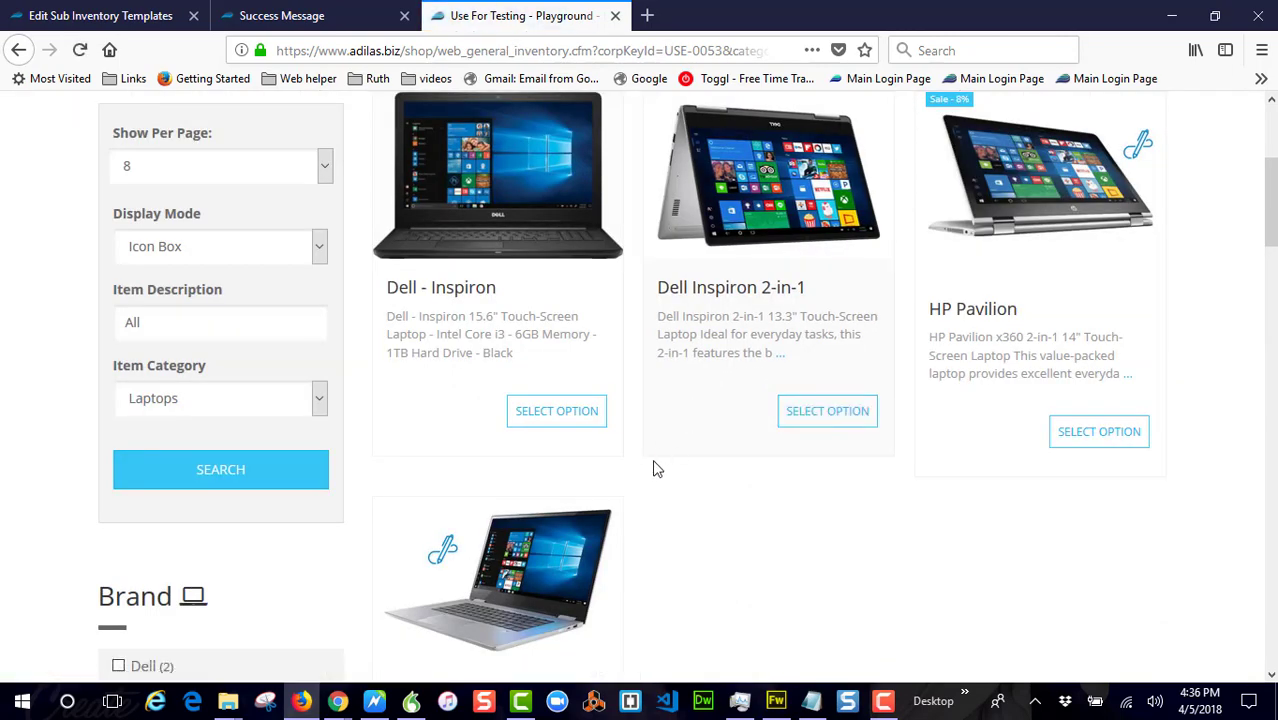
# - Examine the shop's Color, Hard drive and RAM filters below the laptop list and compare them with the Laptops template's attributes
pyautogui.scroll(-12, 571, 434)
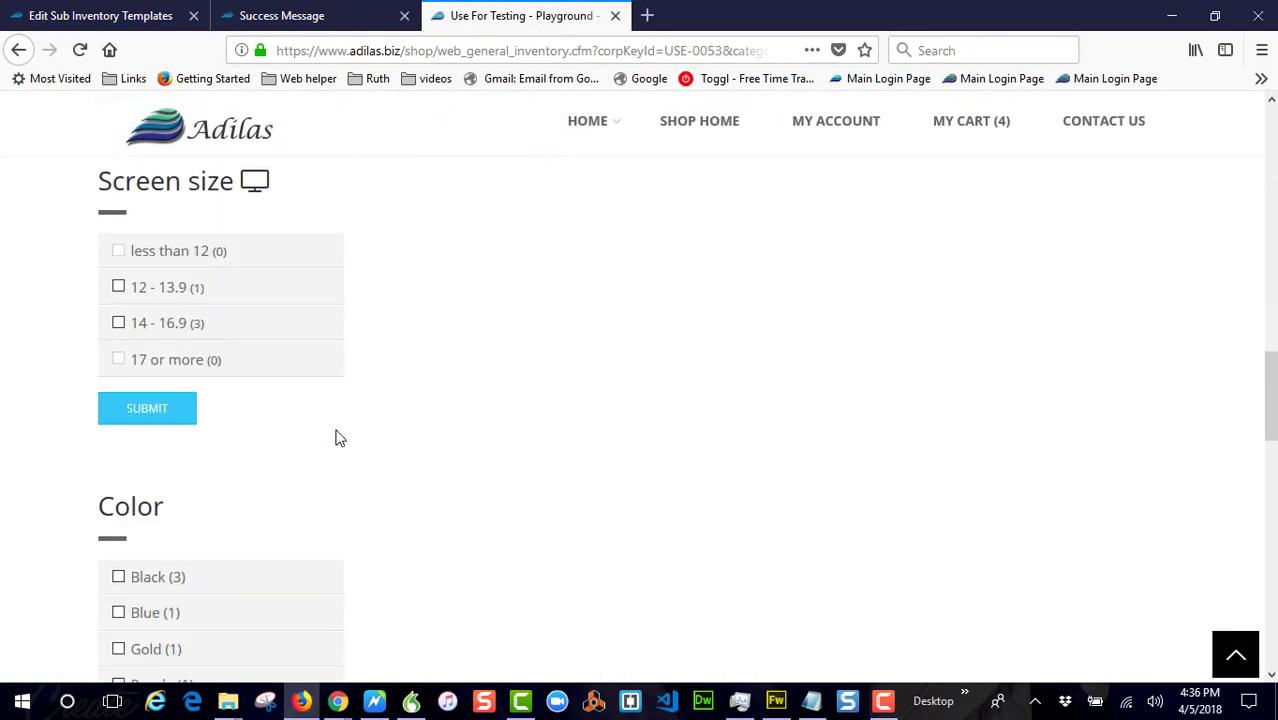
pyautogui.scroll(-7, 237, 214)
pyautogui.scroll(4, 217, 234)
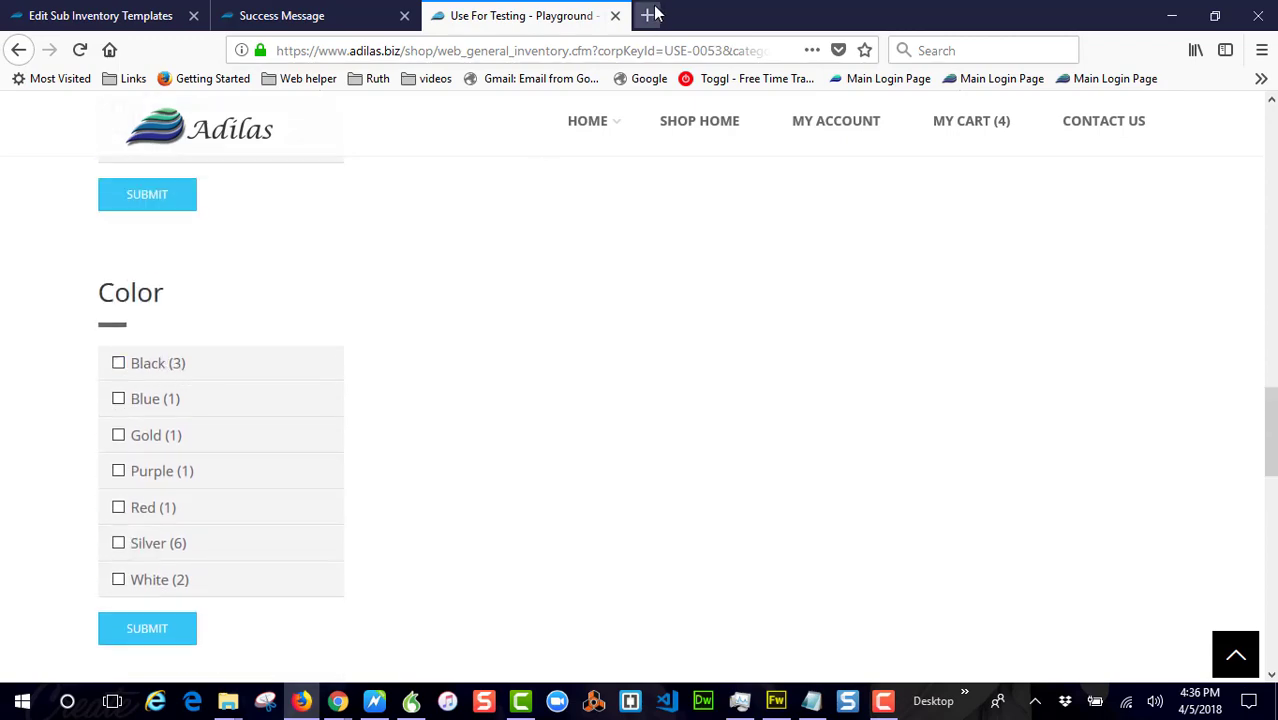
pyautogui.click(165, 17)
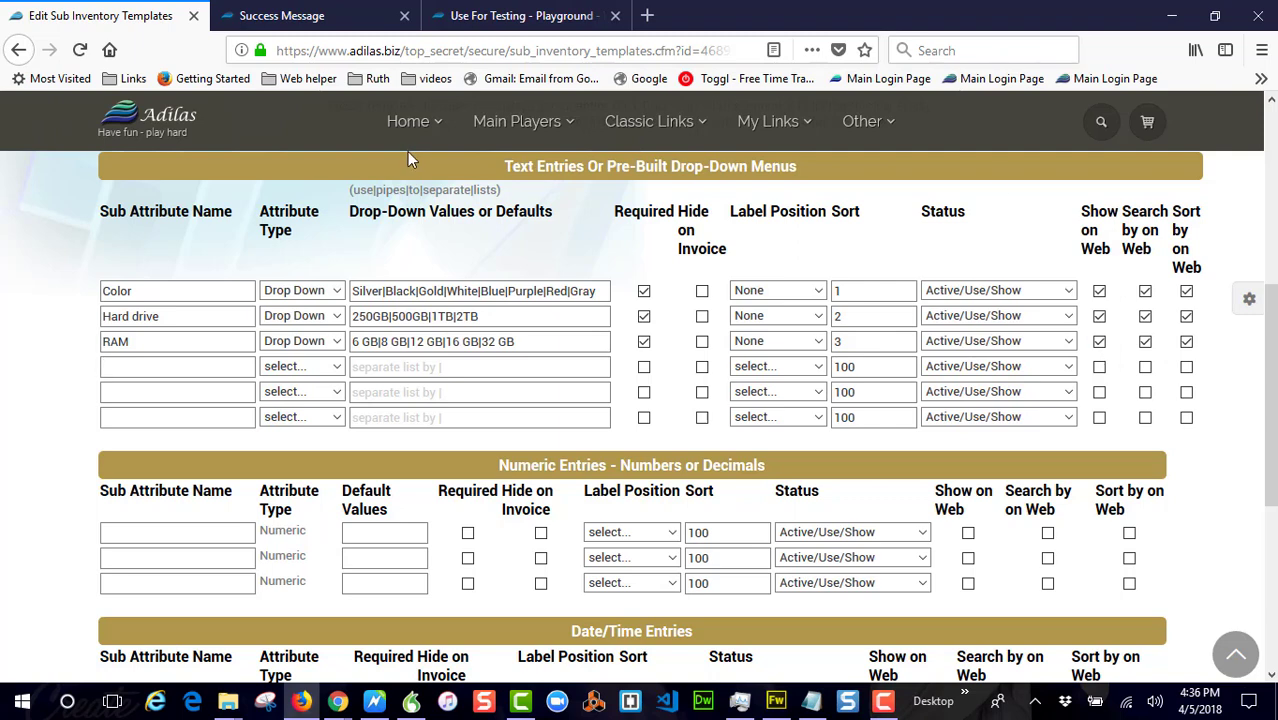
pyautogui.click(458, 16)
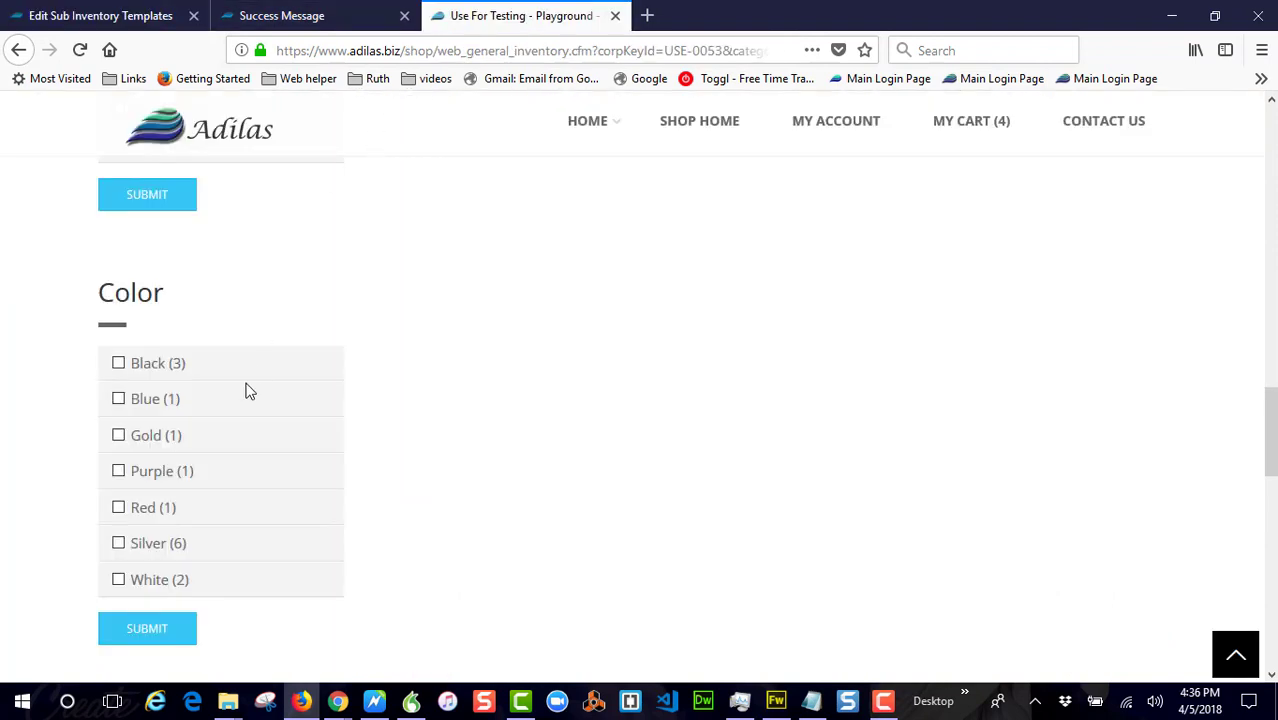
pyautogui.scroll(-3, 180, 360)
pyautogui.scroll(-2, 250, 407)
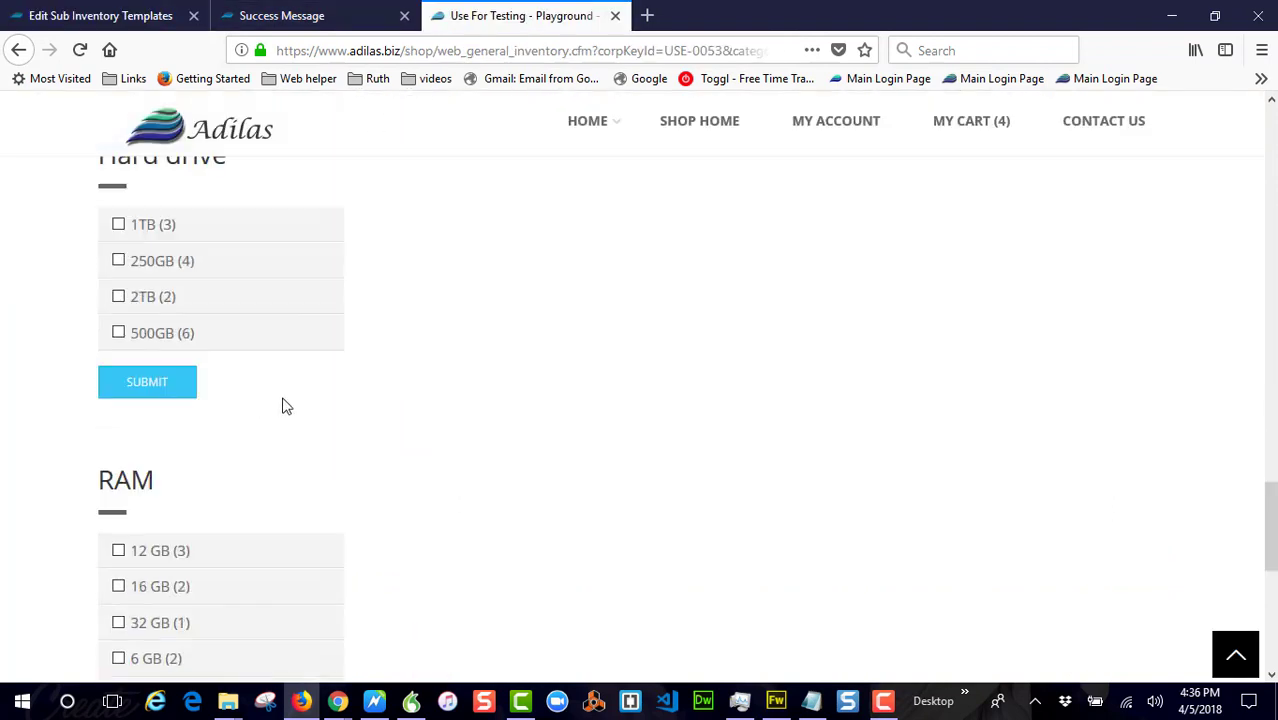
pyautogui.scroll(-3, 254, 487)
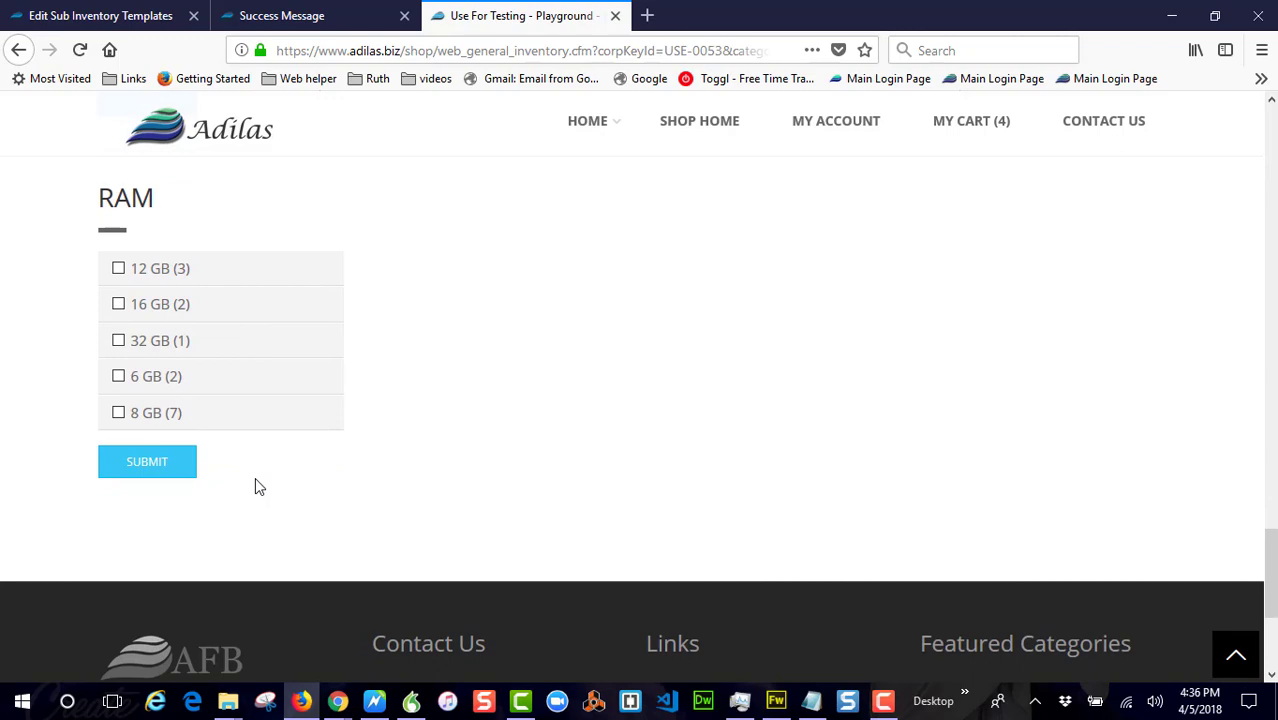
# - Return to the Laptops template page and run a quick search there for items matching "laptop"
pyautogui.click(138, 18)
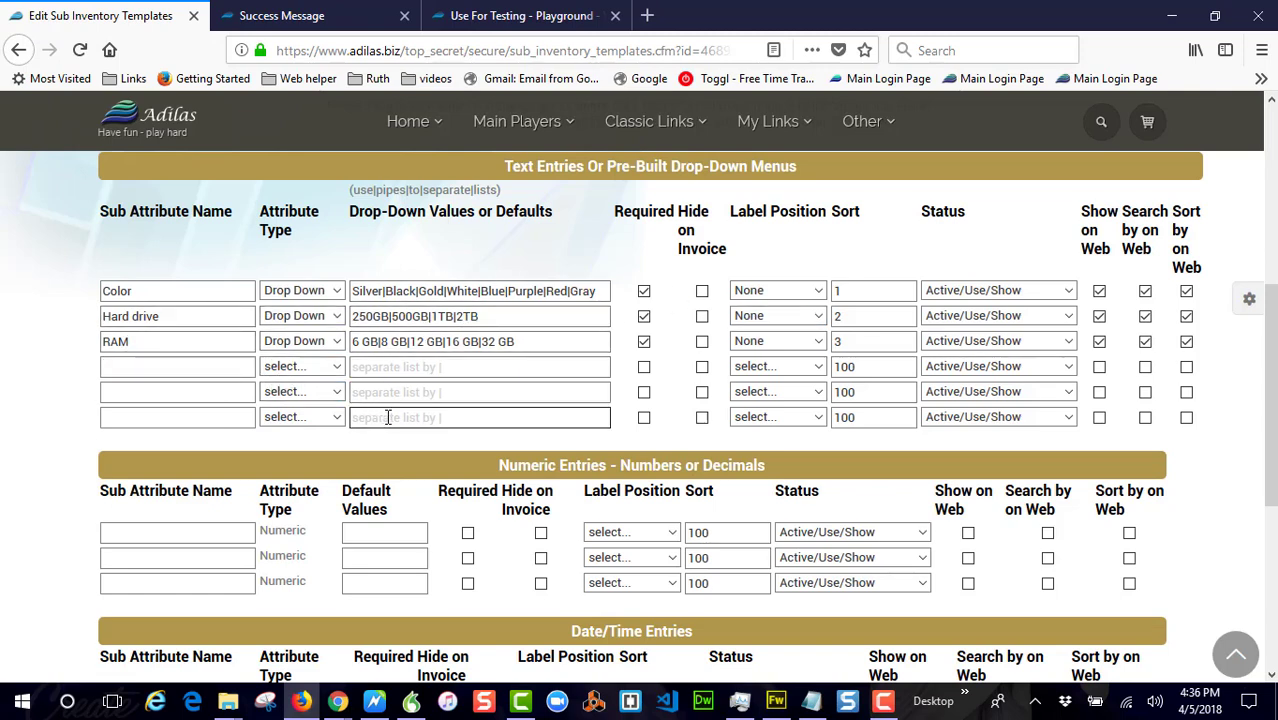
pyautogui.scroll(5, 1090, 200)
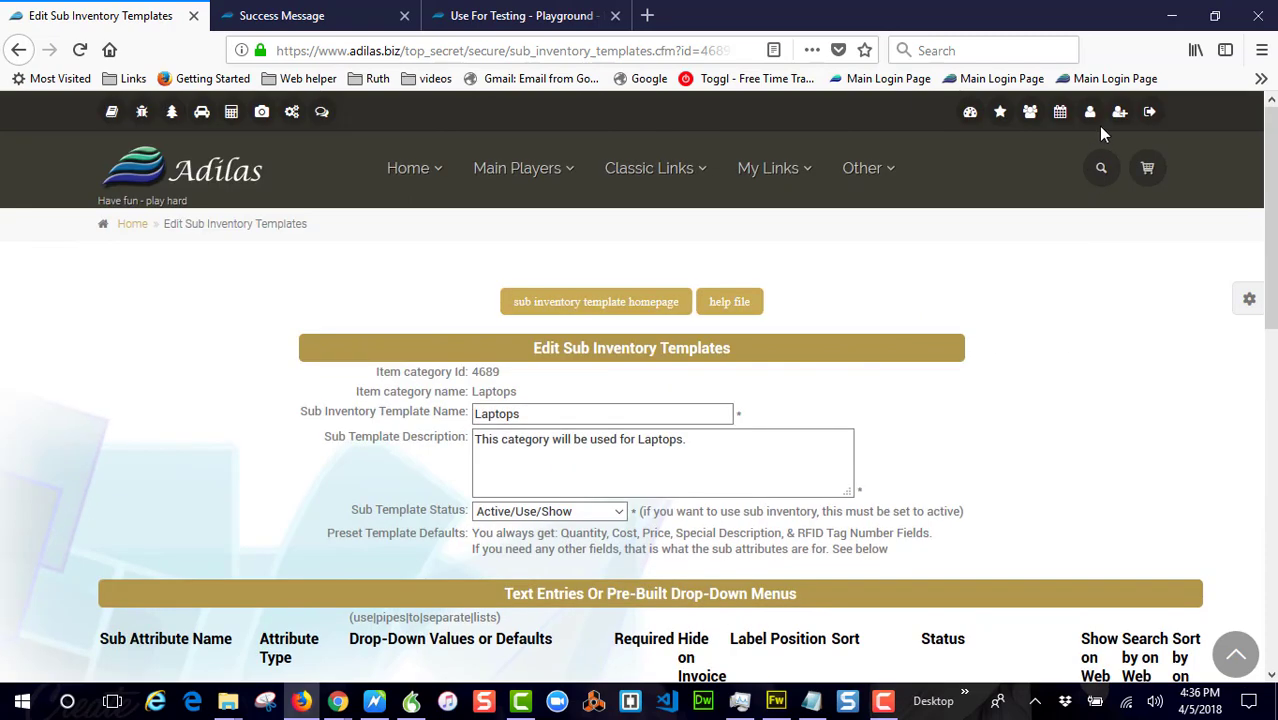
pyautogui.click(1104, 172)
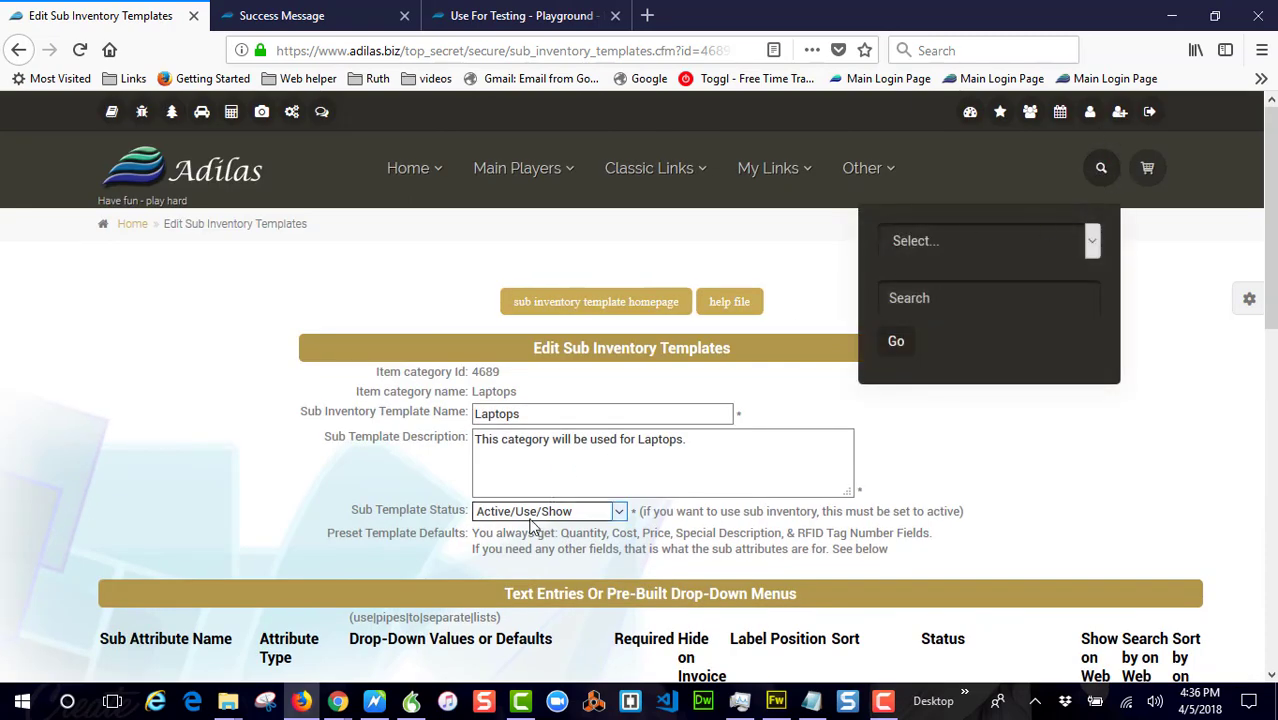
pyautogui.scroll(-3, 560, 500)
pyautogui.scroll(3, 612, 490)
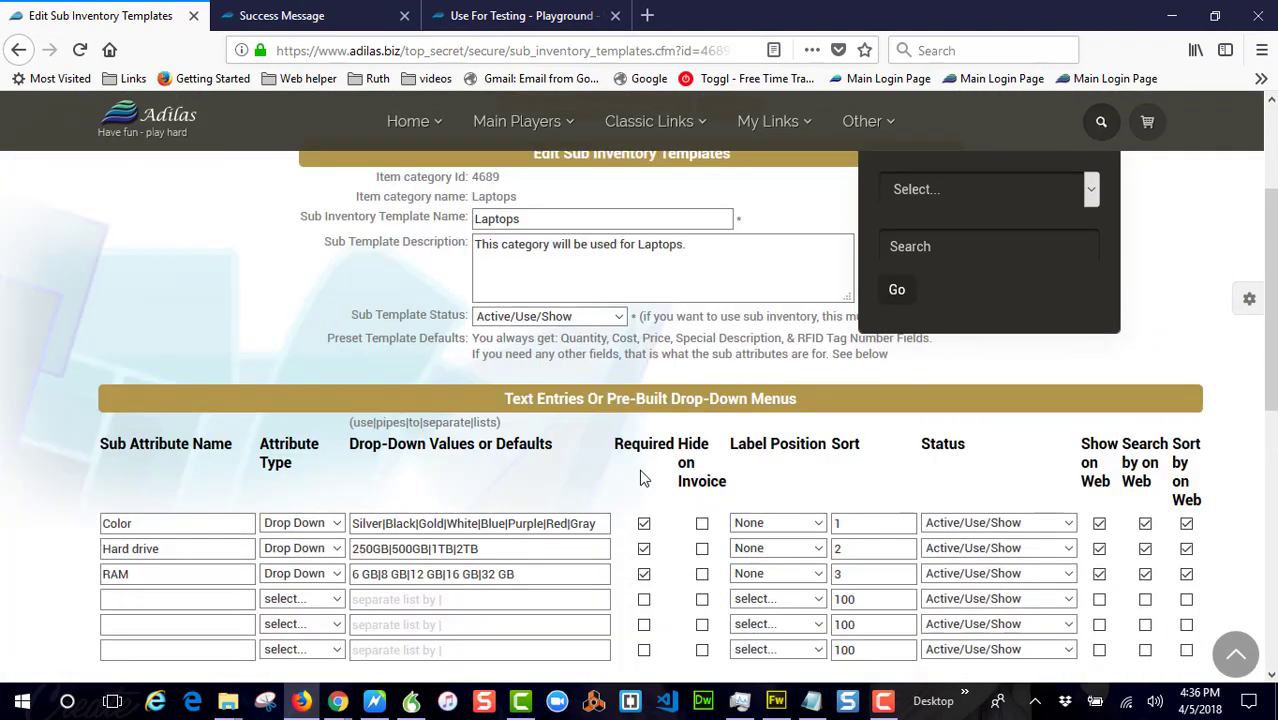
pyautogui.click(914, 244)
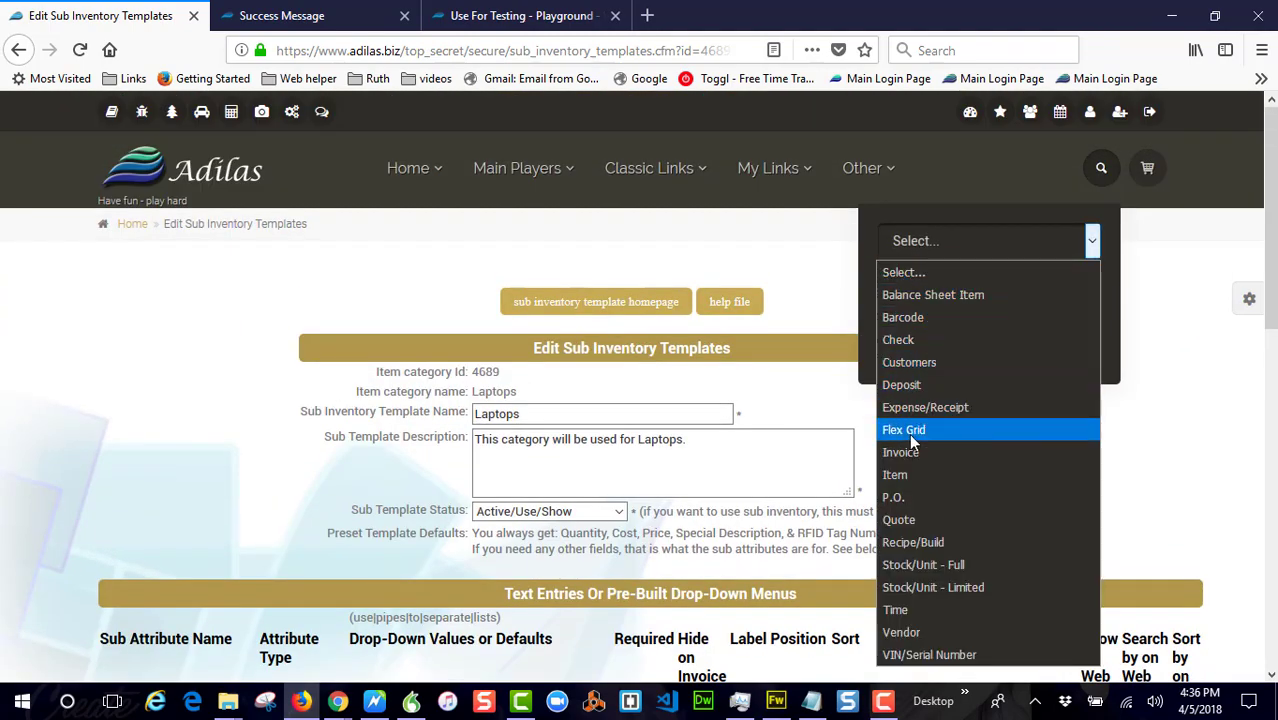
pyautogui.click(908, 474)
pyautogui.click(932, 300)
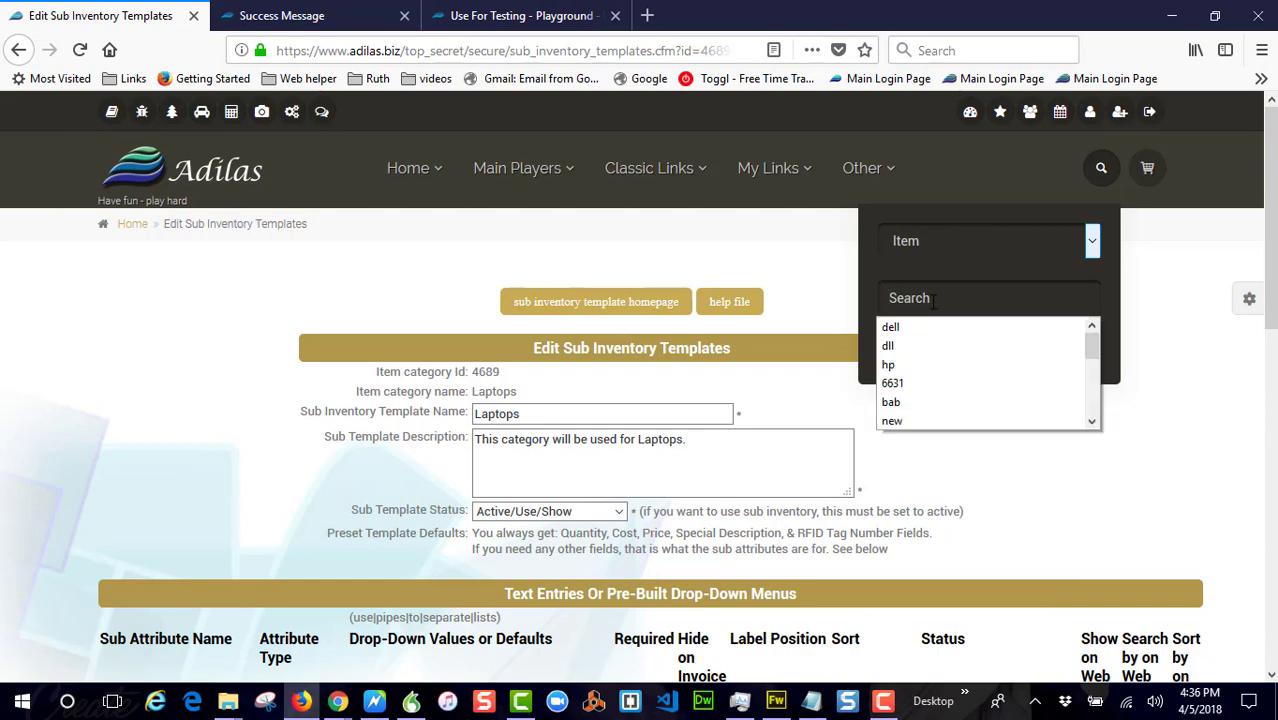
pyautogui.write('laptop')
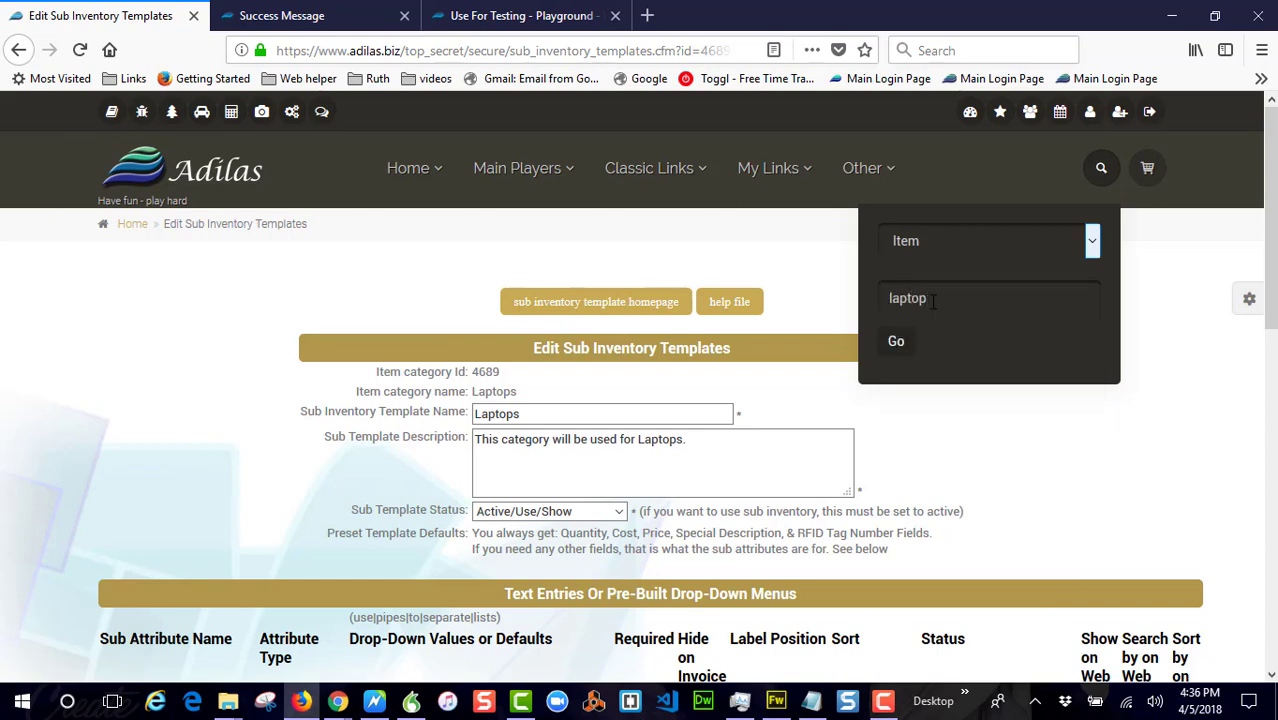
pyautogui.press('Return')
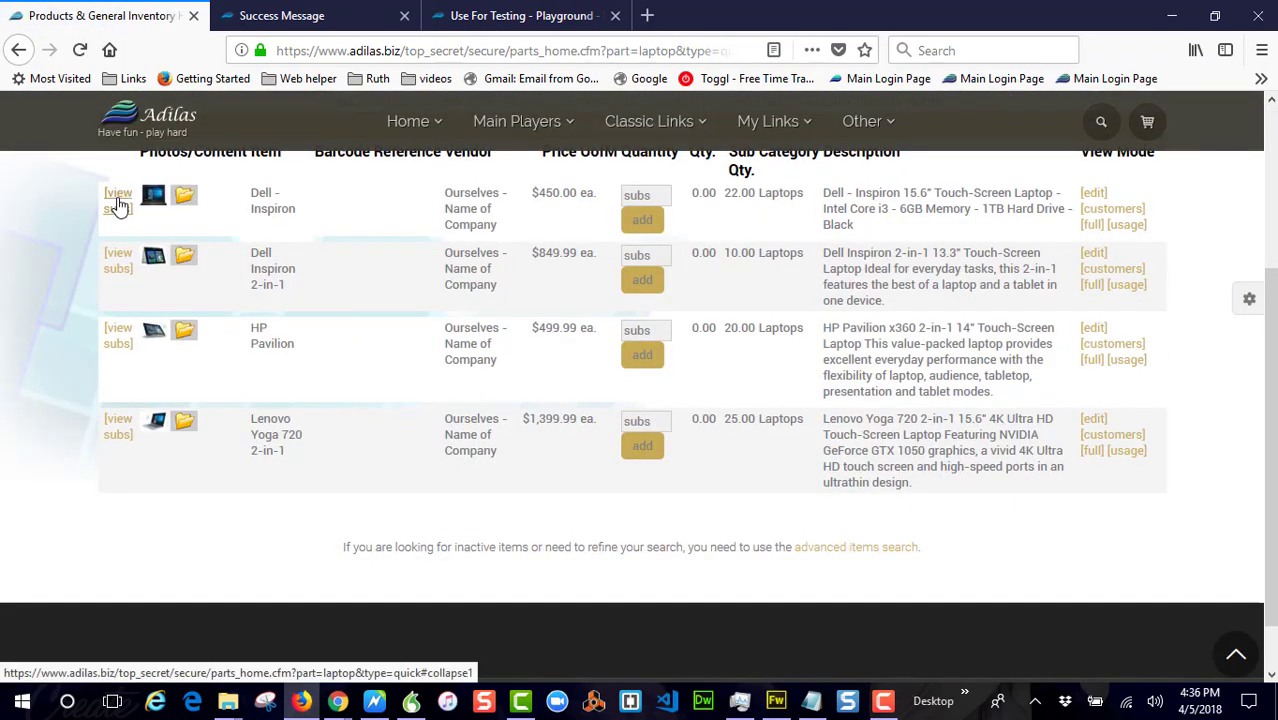
# - List the Dell - Inspiron's subs and open the red 500GB sub for editing at its sub attributes
pyautogui.click(118, 205)
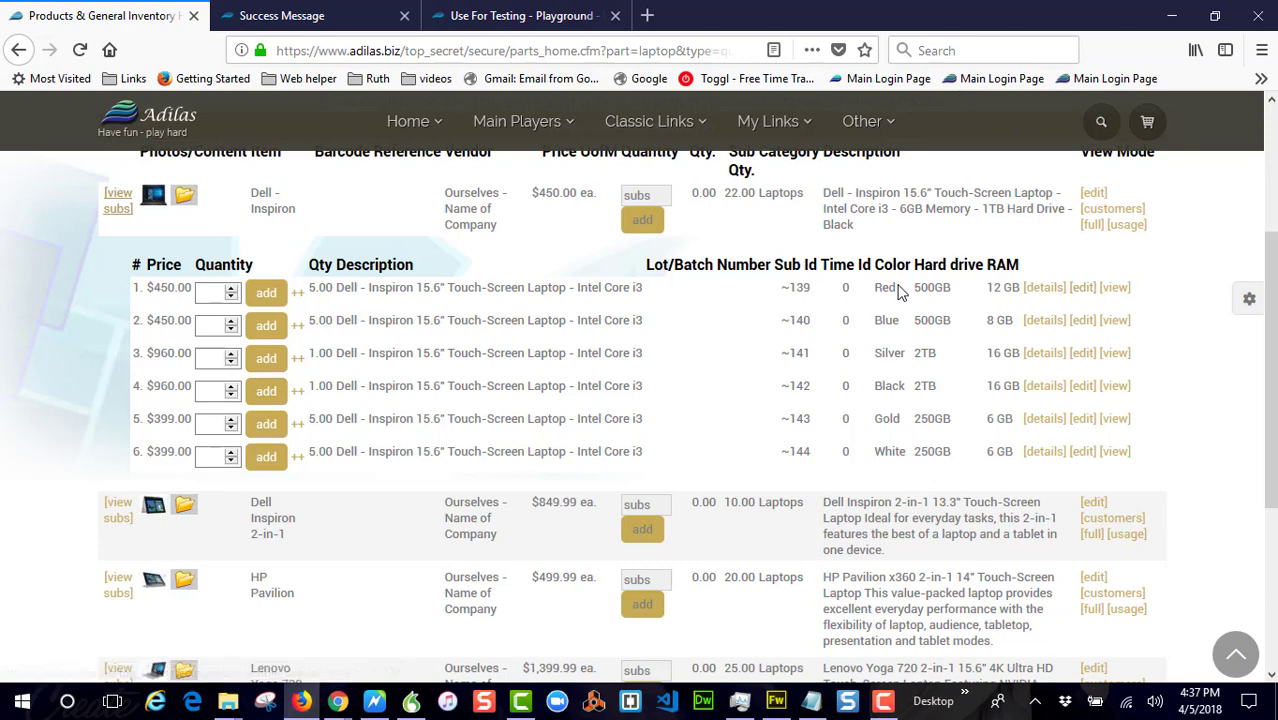
pyautogui.click(1084, 288)
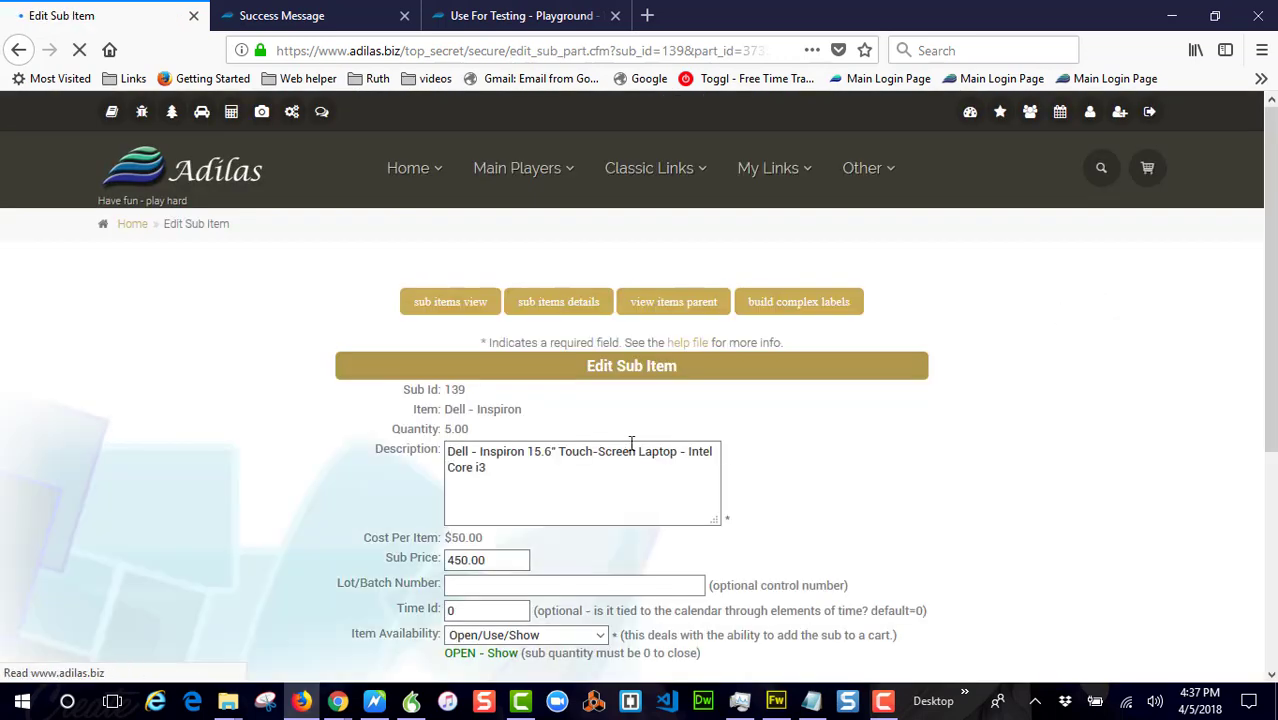
pyautogui.scroll(-4, 537, 415)
pyautogui.scroll(-2, 533, 443)
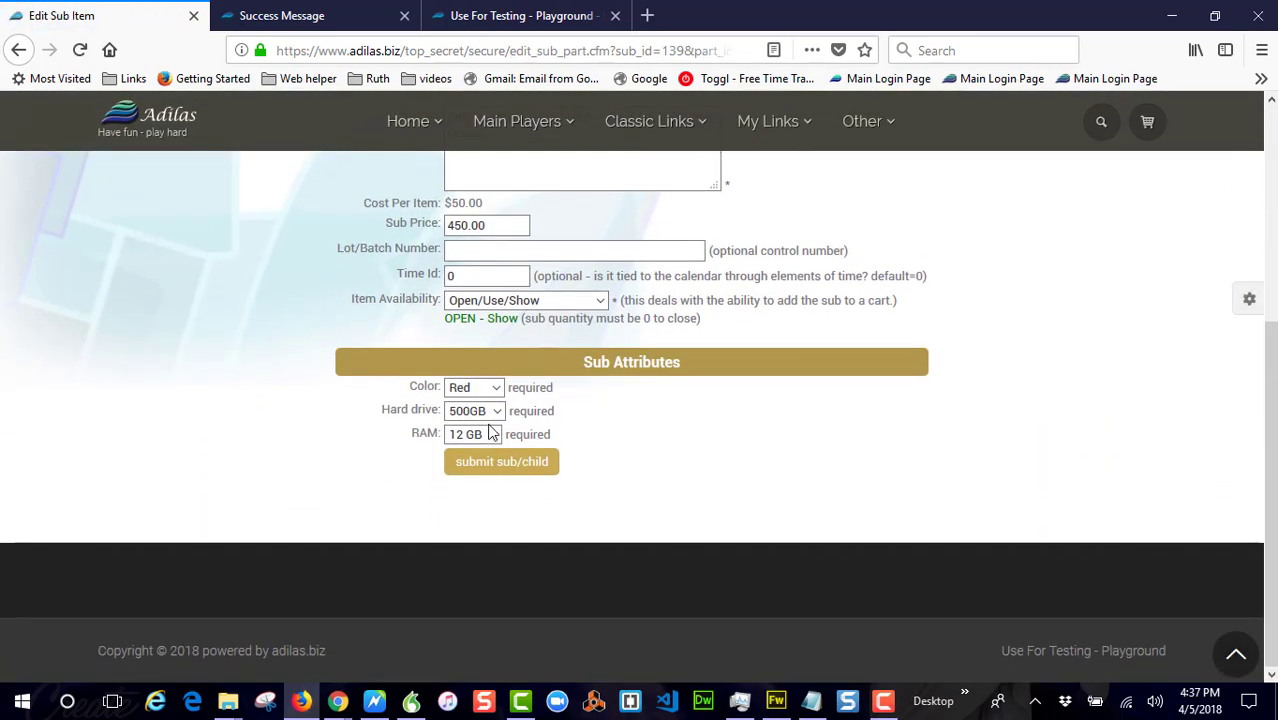
# - Choose Red as the sub's color, submit the sub, and view the Dell - Inspiron's sub inventory values
pyautogui.click(497, 387)
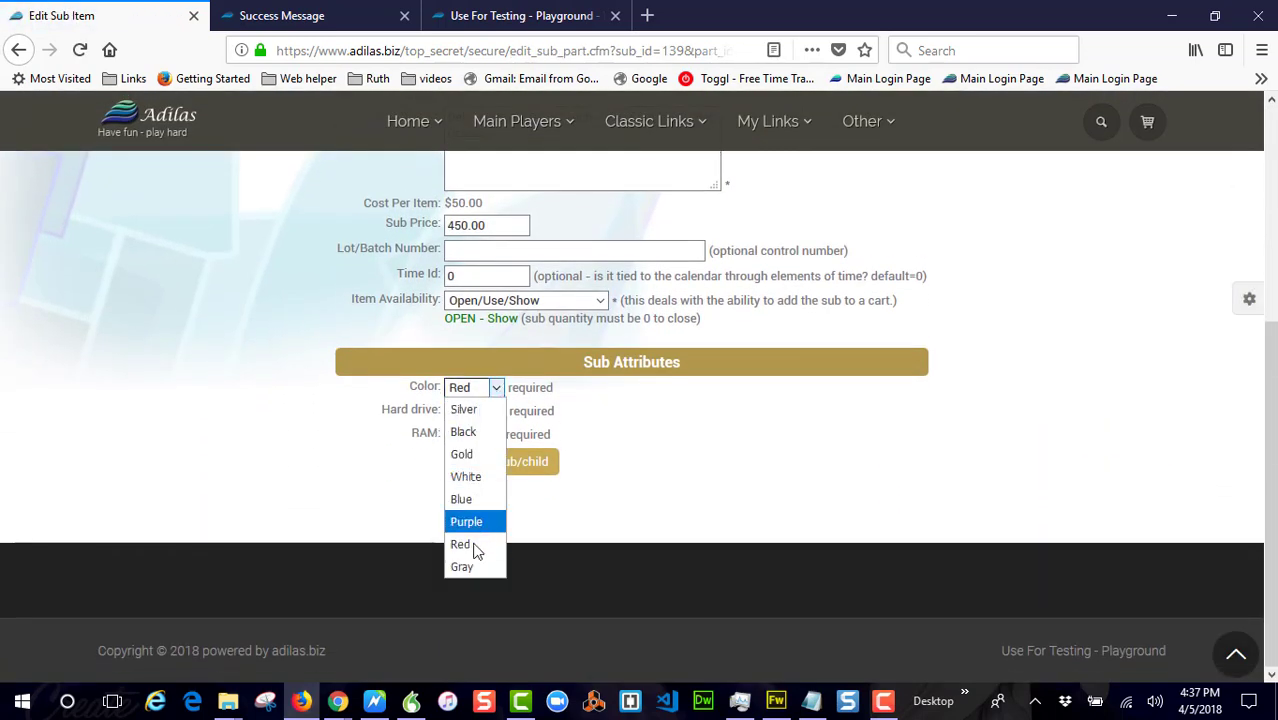
pyautogui.click(474, 544)
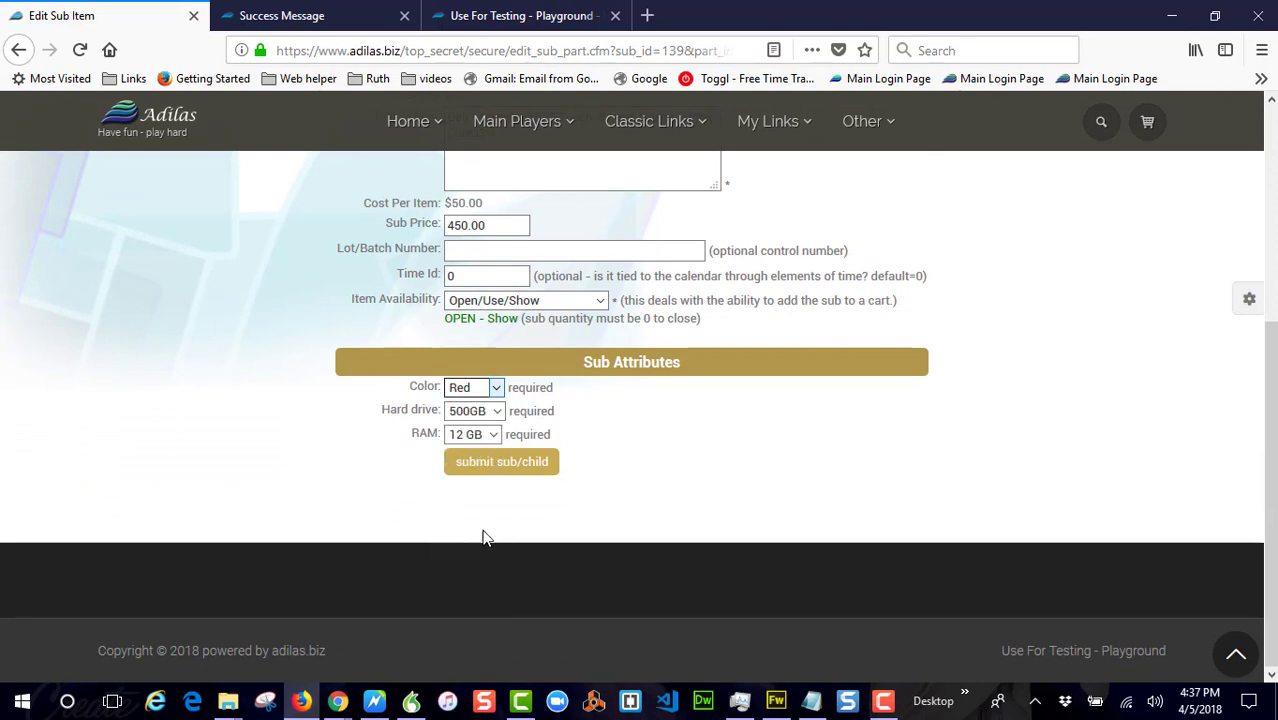
pyautogui.click(496, 466)
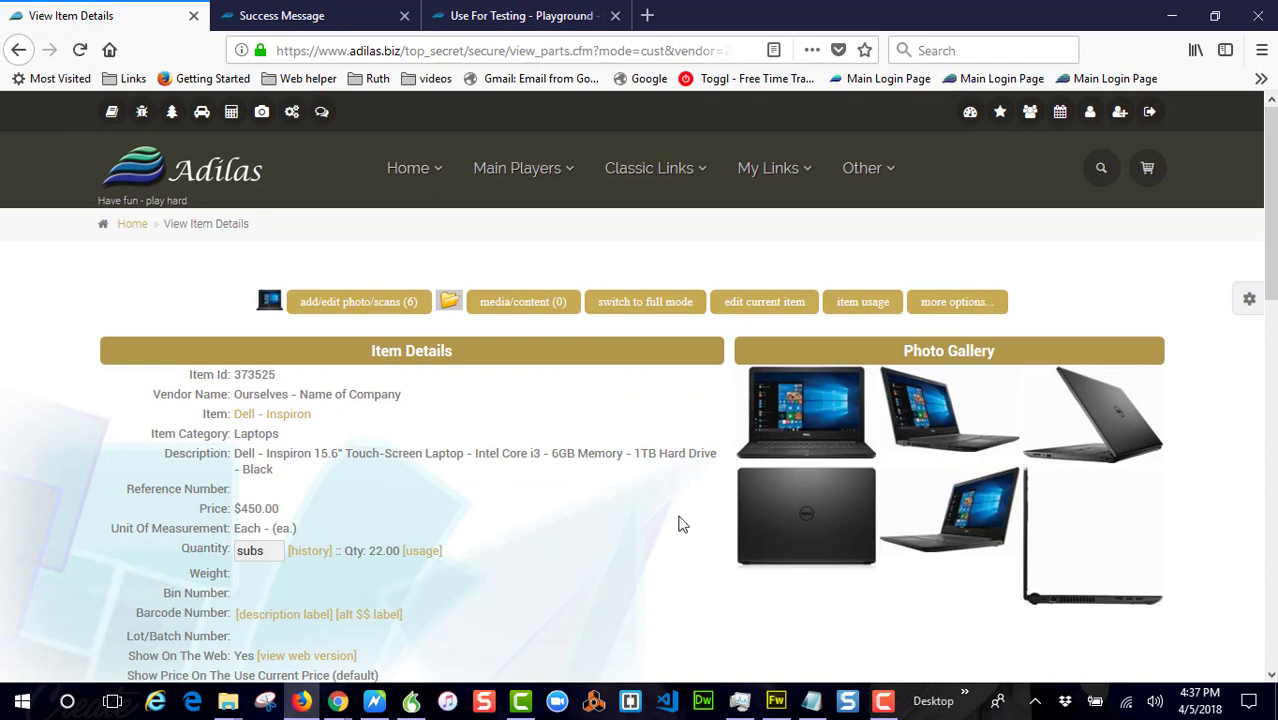
pyautogui.scroll(-5, 679, 514)
pyautogui.scroll(-5, 728, 375)
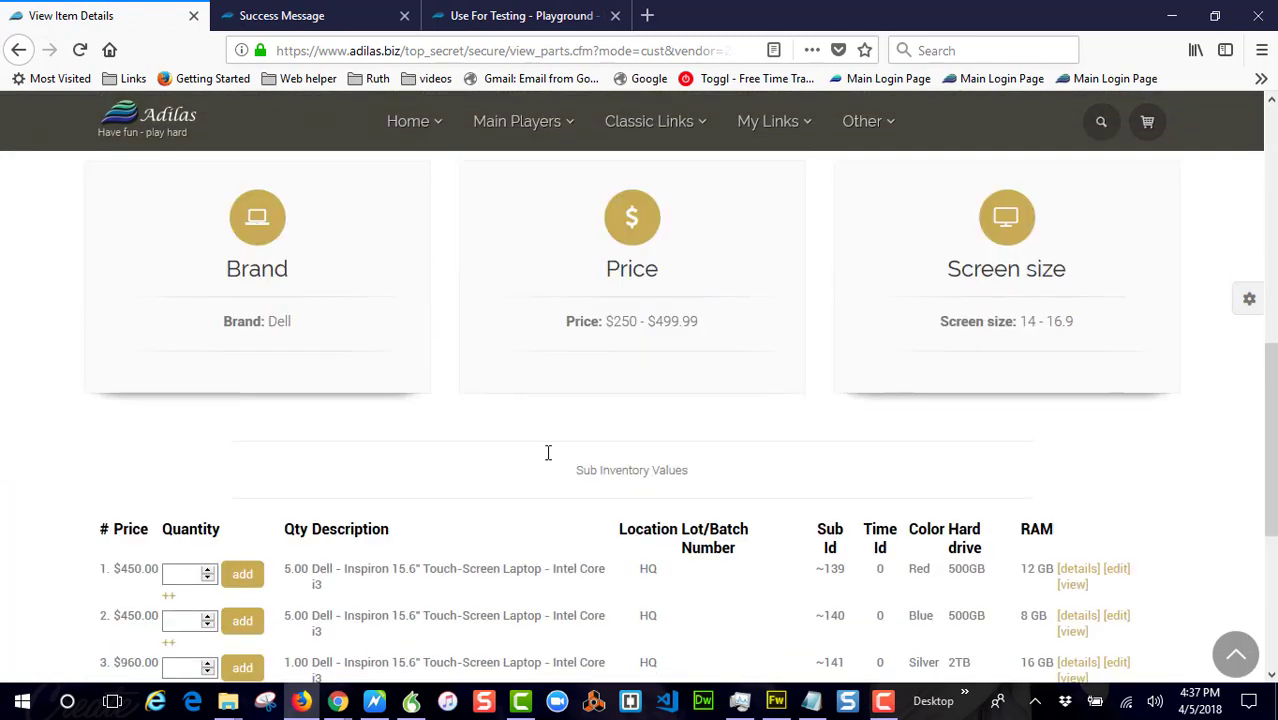